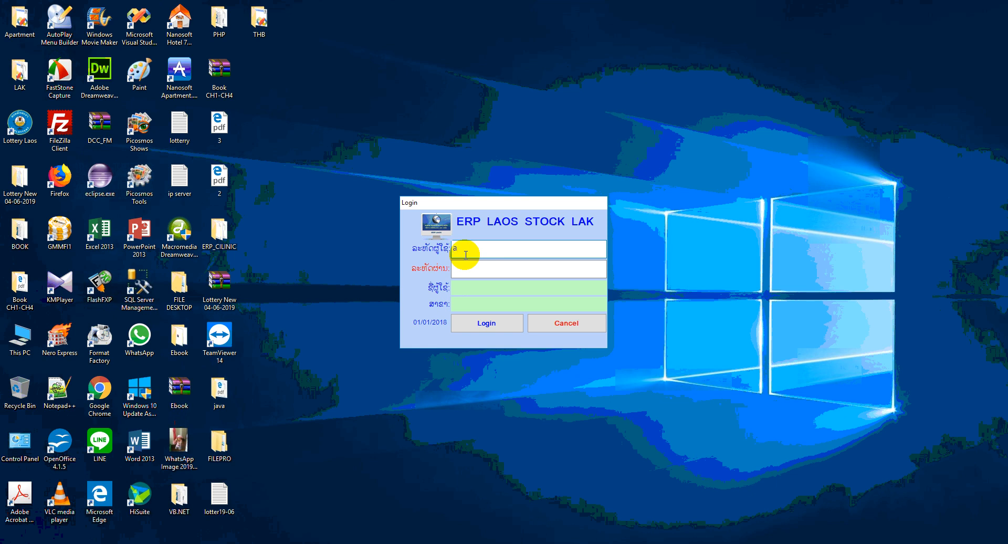
# Log in to the ERP LAOS STOCK LAK system with the entered user ID
pyautogui.press('Return')
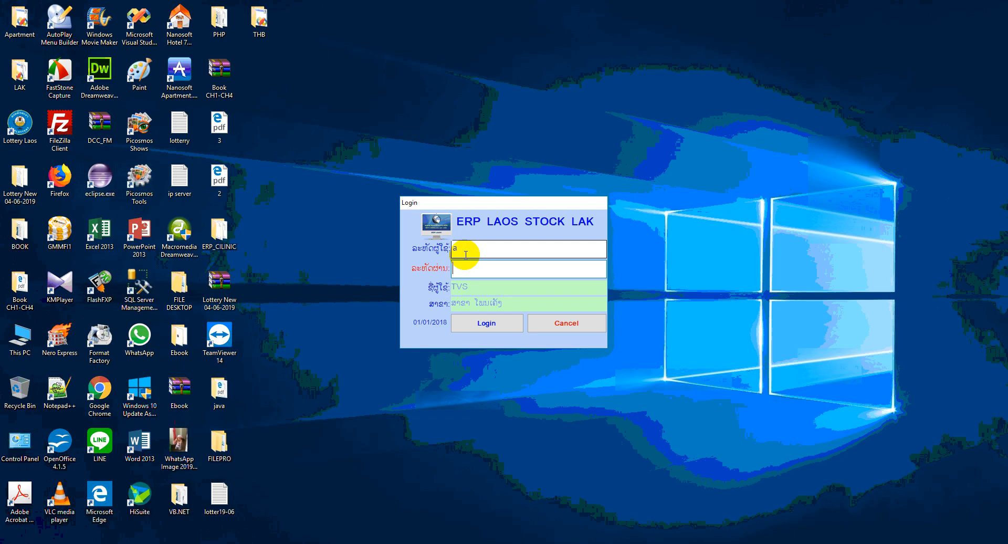
pyautogui.press('Return')
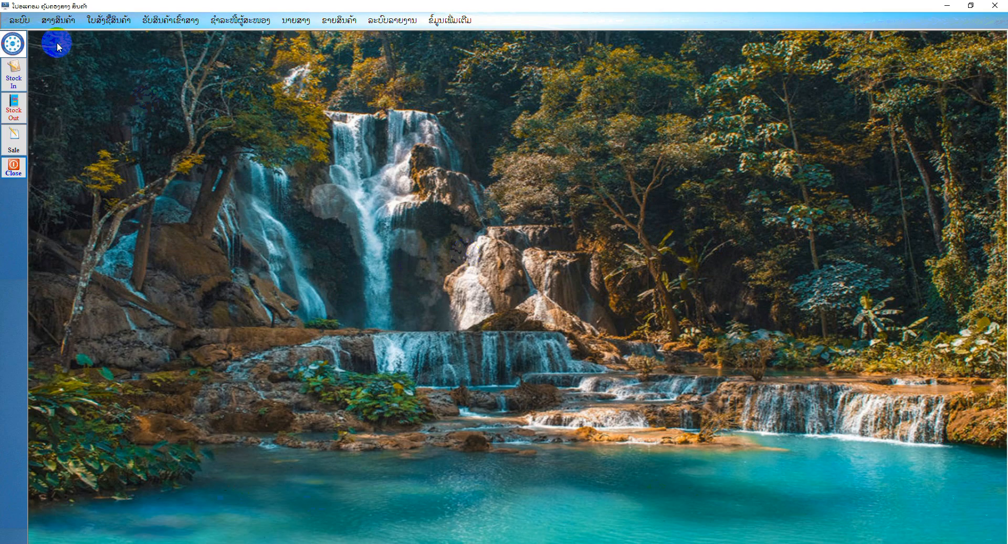
# Open the company information form, review the office name and address fields, and close it
pyautogui.click(21, 21)
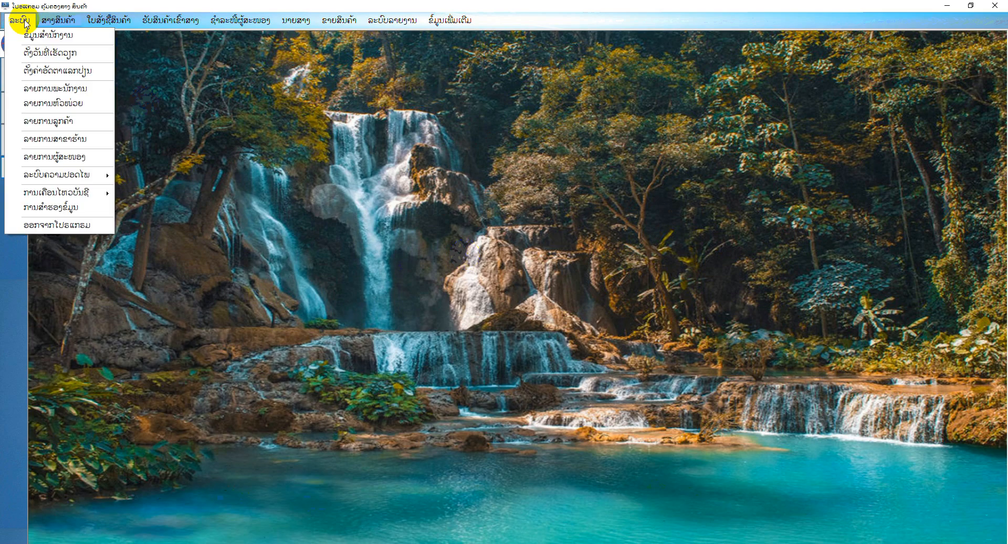
pyautogui.click(25, 37)
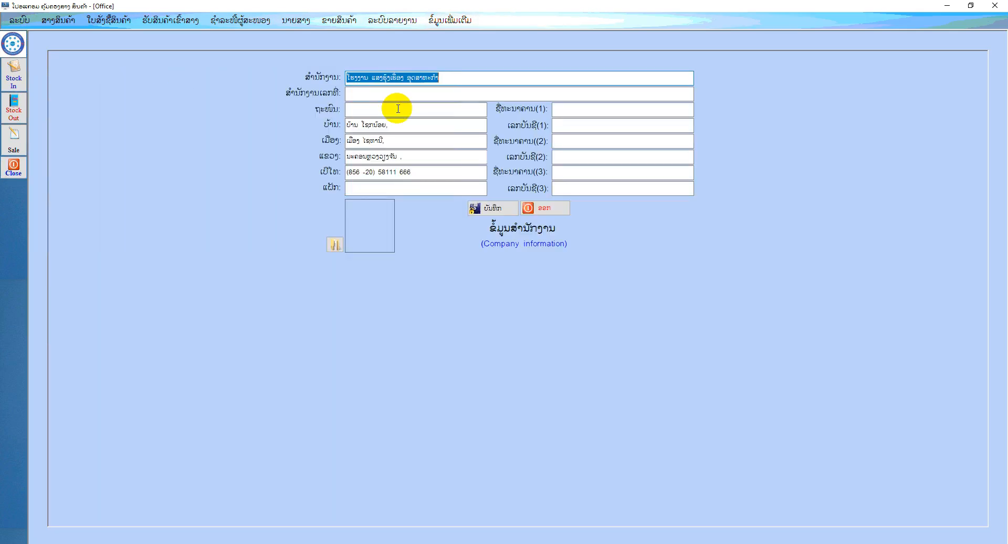
pyautogui.moveTo(452, 79); pyautogui.dragTo(368, 74)
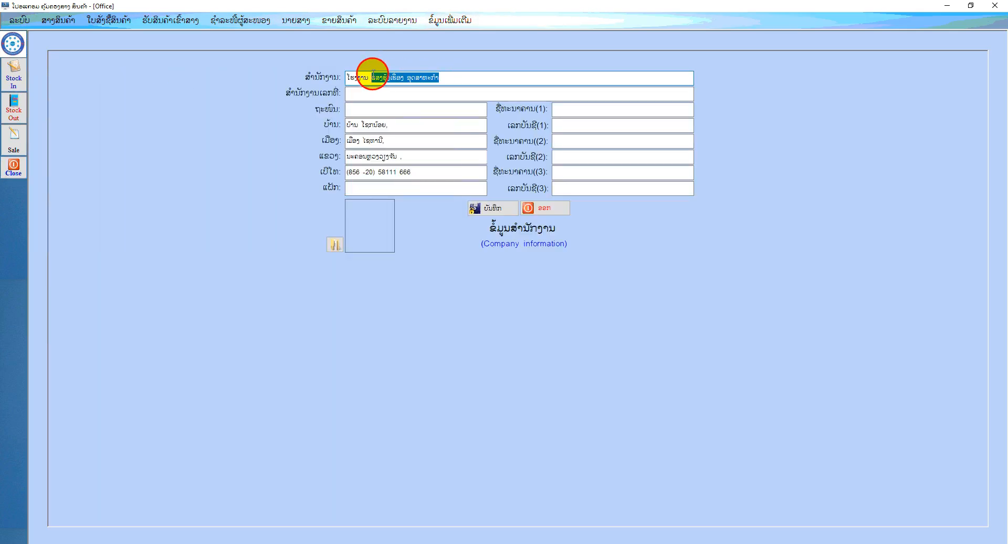
pyautogui.click(370, 125)
pyautogui.click(367, 141)
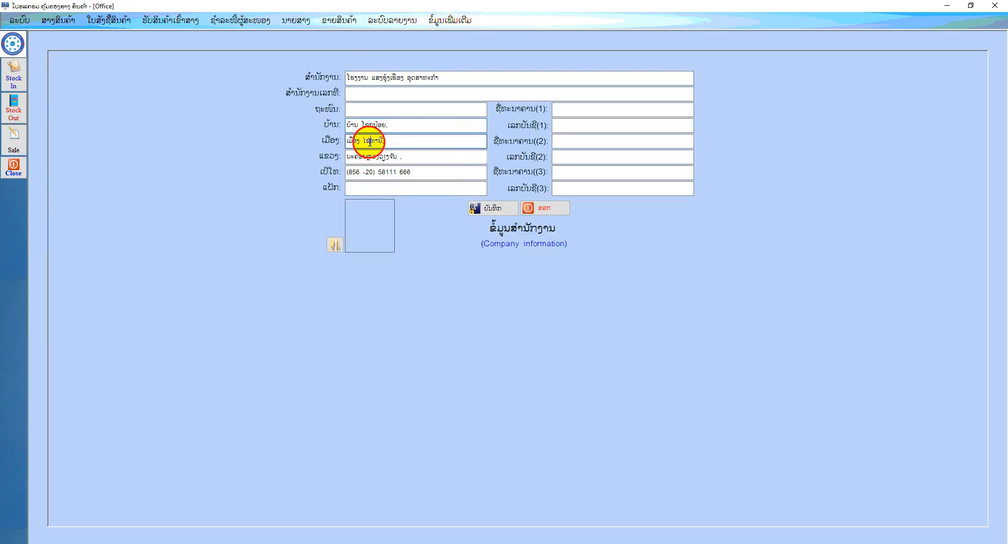
pyautogui.click(368, 157)
pyautogui.click(560, 210)
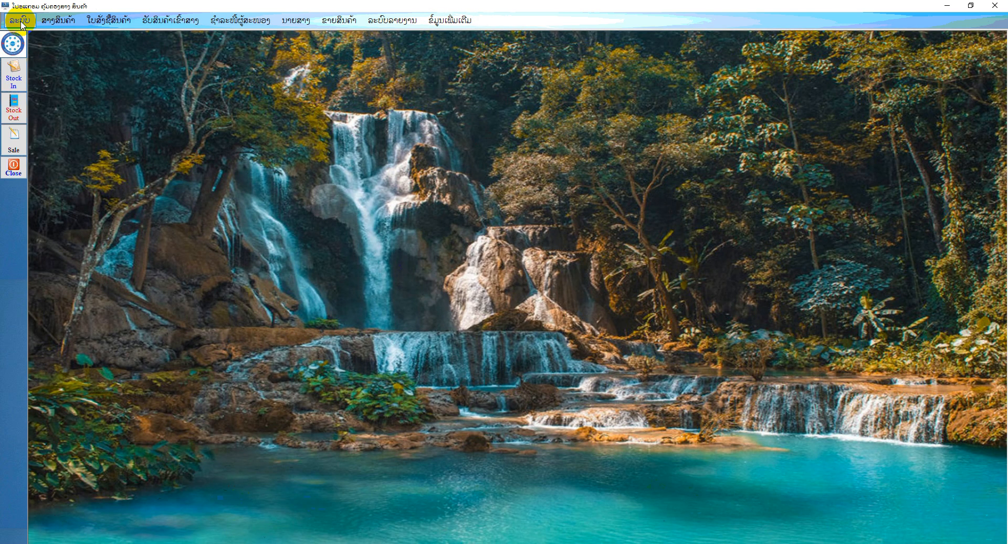
# Open the staff list, inspect the first staff record, and close the form
pyautogui.click(19, 20)
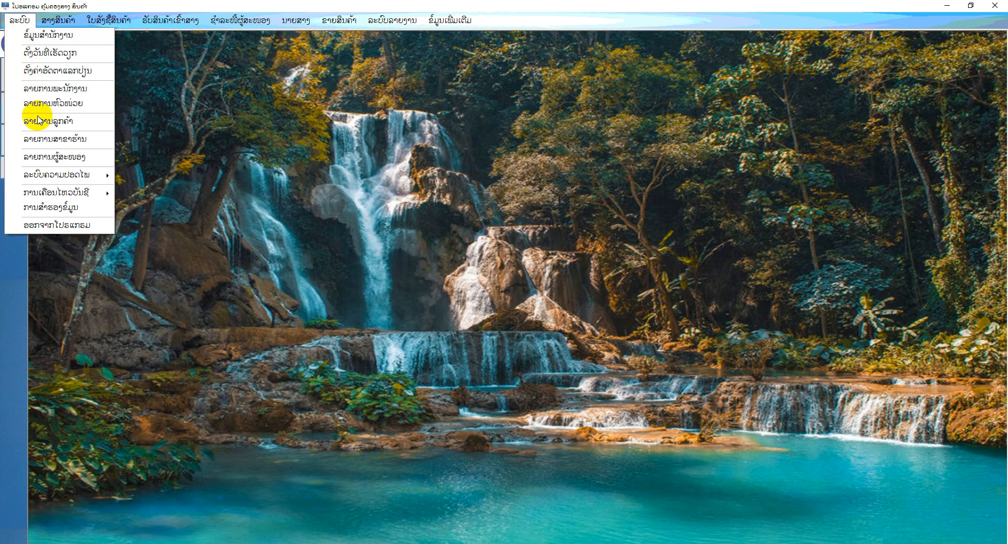
pyautogui.click(49, 95)
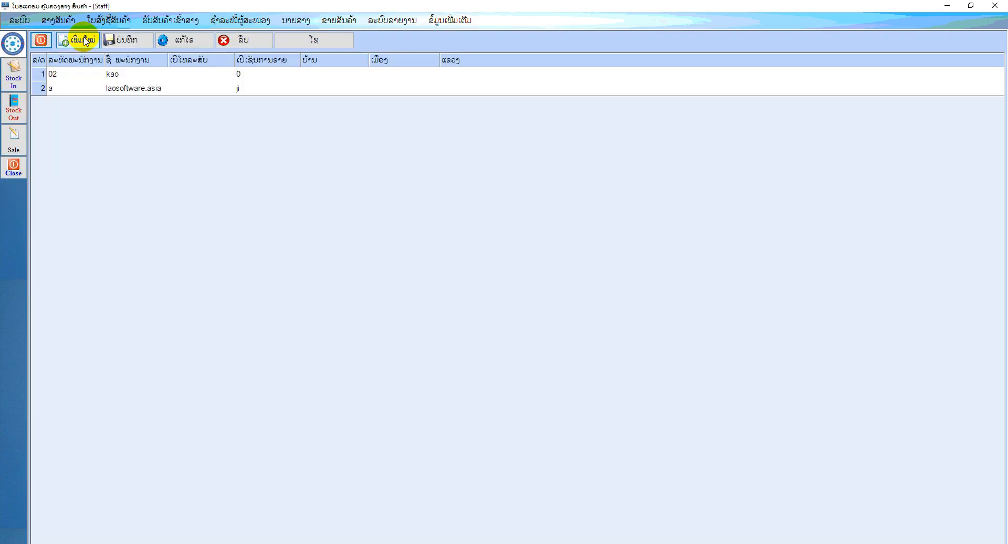
pyautogui.click(85, 40)
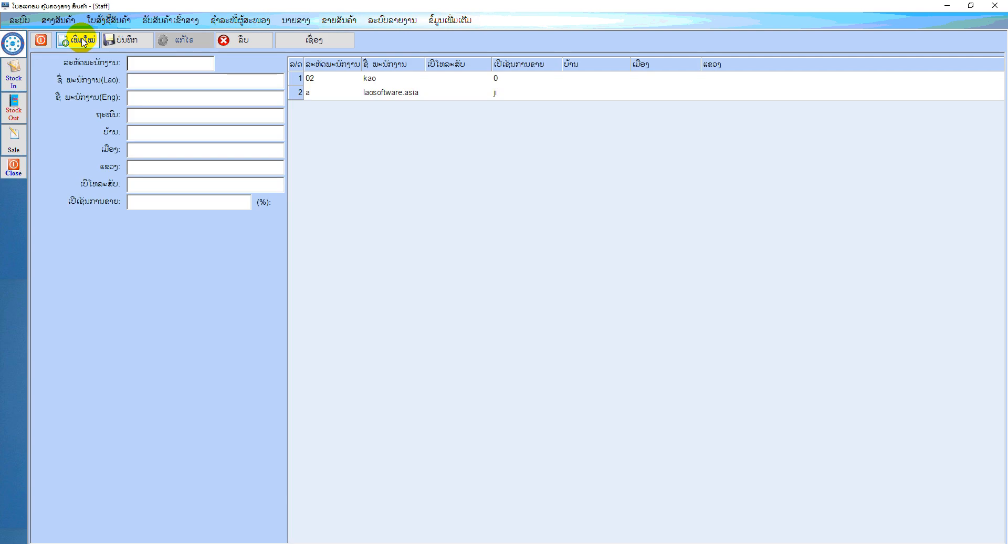
pyautogui.click(333, 79)
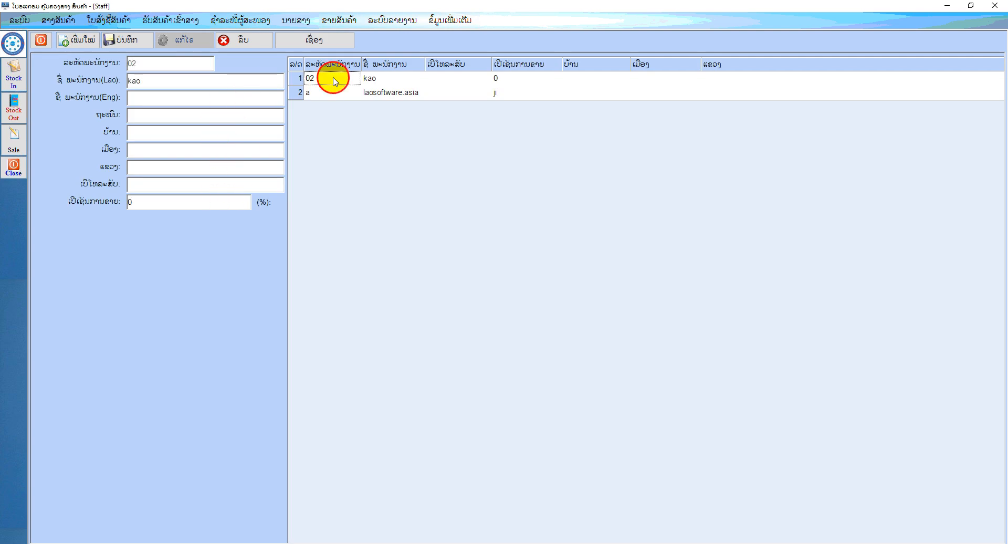
pyautogui.click(34, 43)
# Open the product group form and enter 005 as the new group's code
pyautogui.click(19, 20)
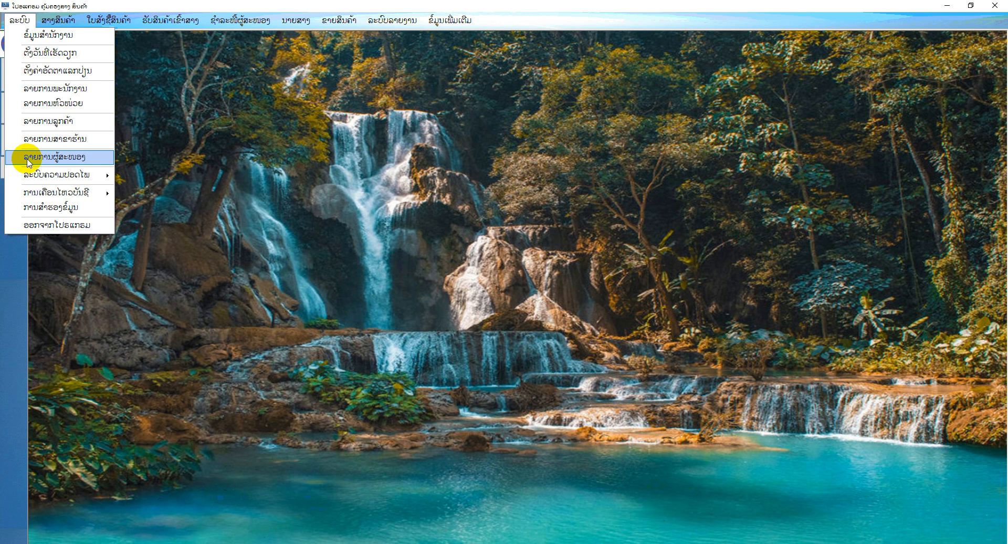
pyautogui.moveTo(58, 26)
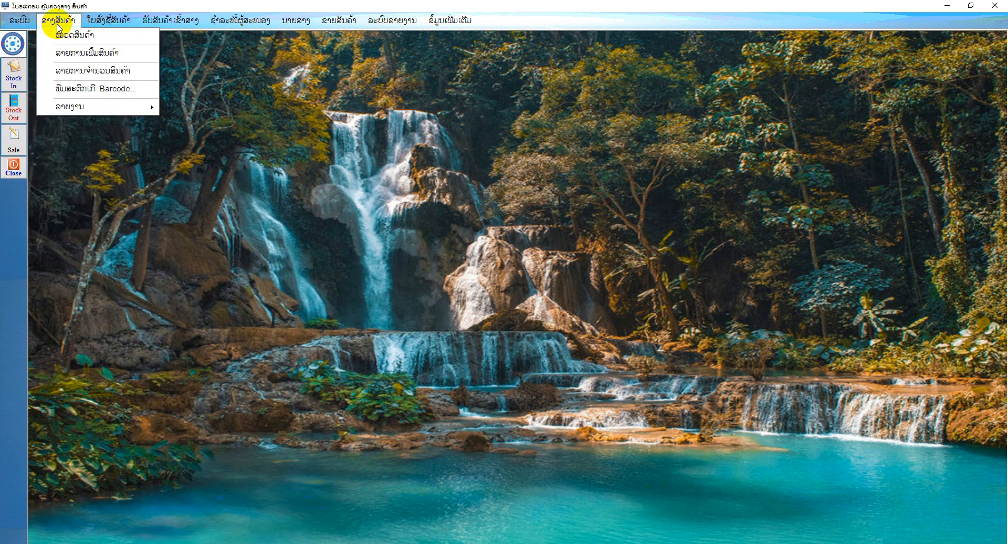
pyautogui.click(61, 34)
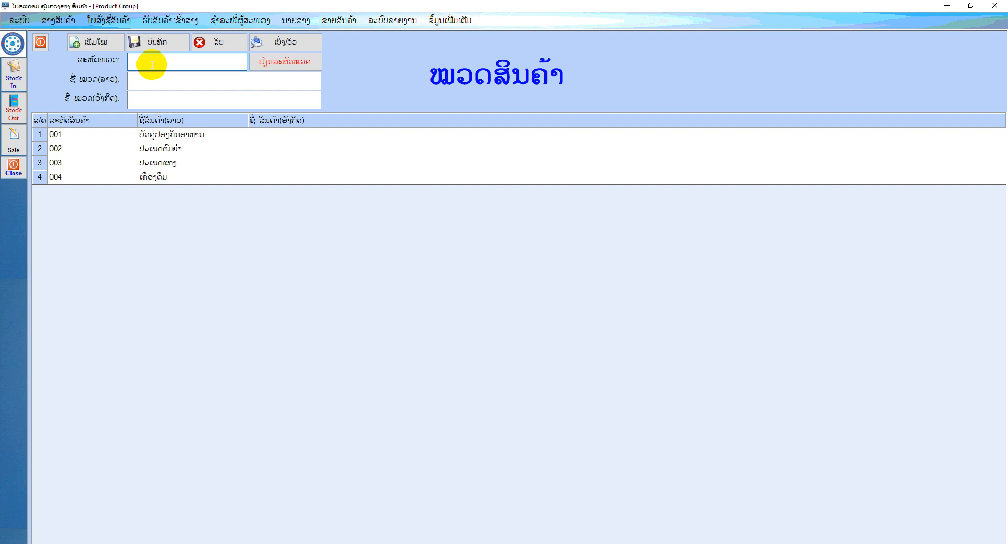
pyautogui.write('005')
# Name the product group ອາໄຫຼ່ in Lao, save it, and close the form
pyautogui.click(163, 81)
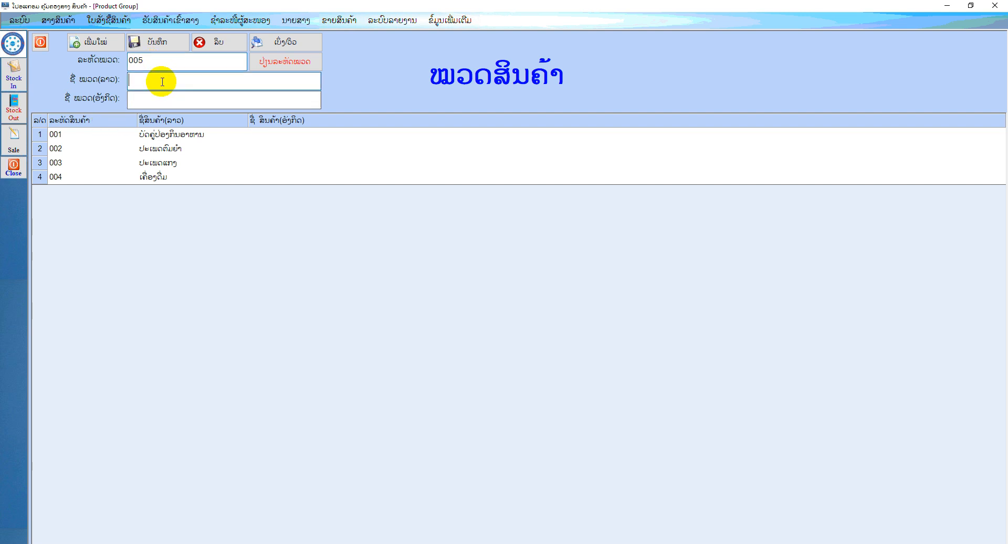
pyautogui.press('super+space')
pyautogui.write('ໝວ')
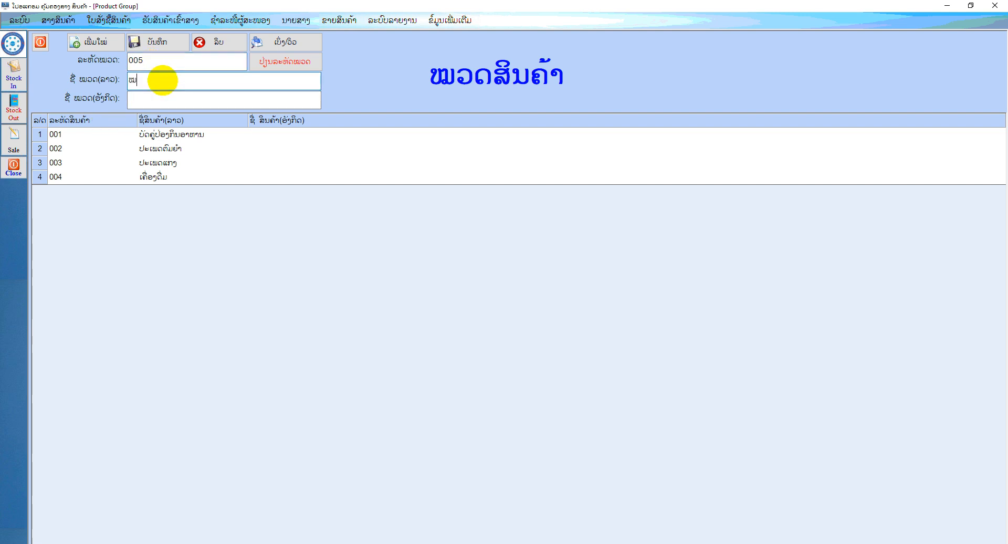
pyautogui.press('BackSpace')
pyautogui.press('BackSpace')
pyautogui.write('ອາໄຫຼ')
pyautogui.click(150, 43)
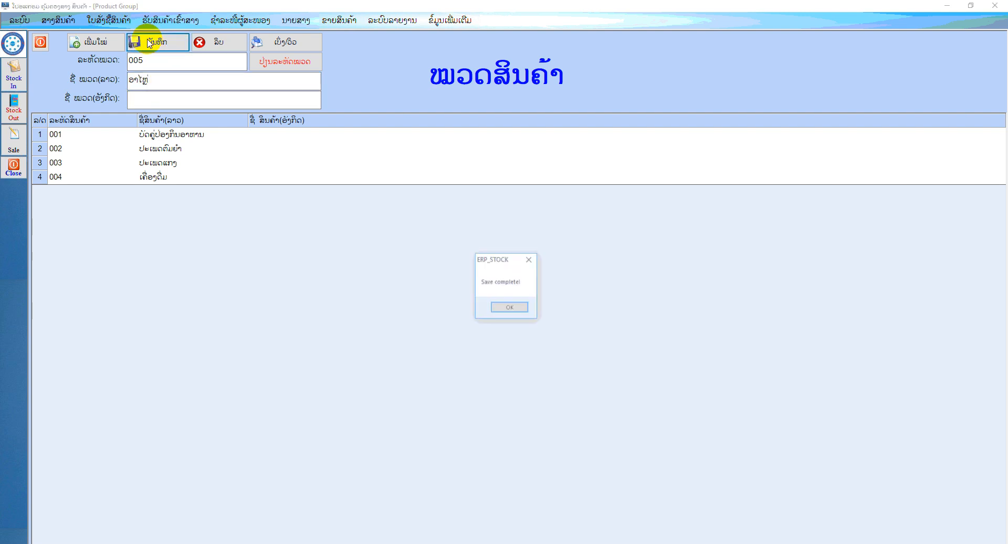
pyautogui.click(510, 306)
pyautogui.click(40, 42)
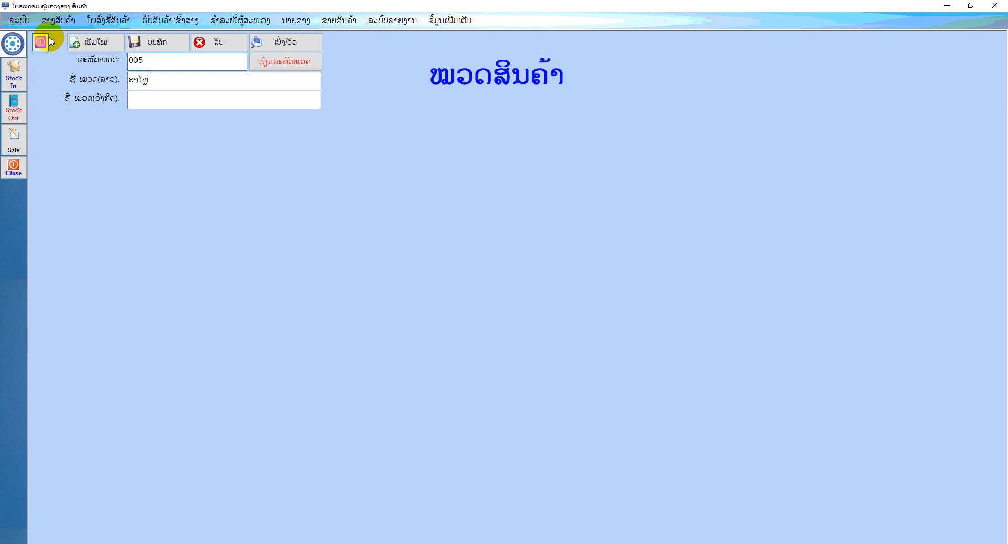
# Start a new product from the product list and assign it to group 005 (ອາໄຫຼ່)
pyautogui.click(56, 20)
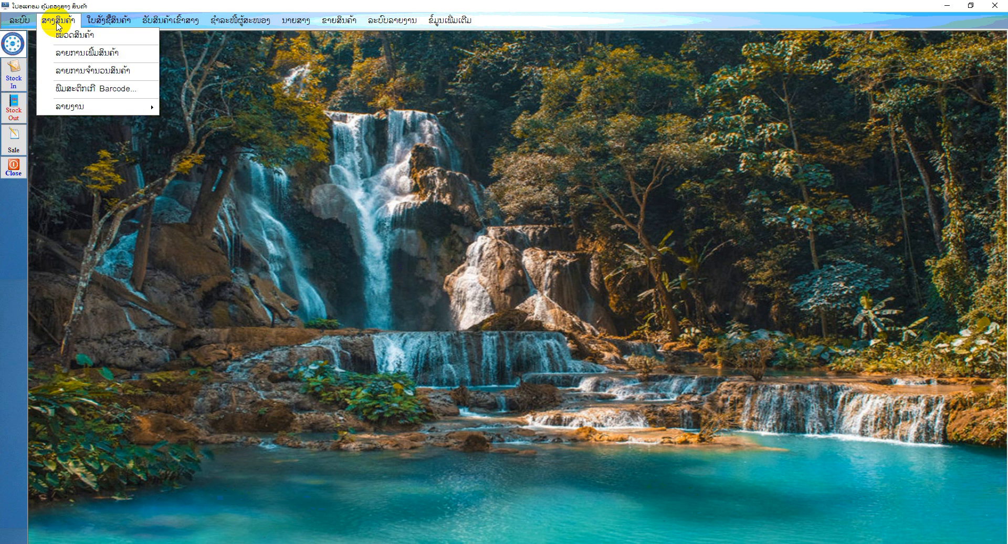
pyautogui.click(77, 59)
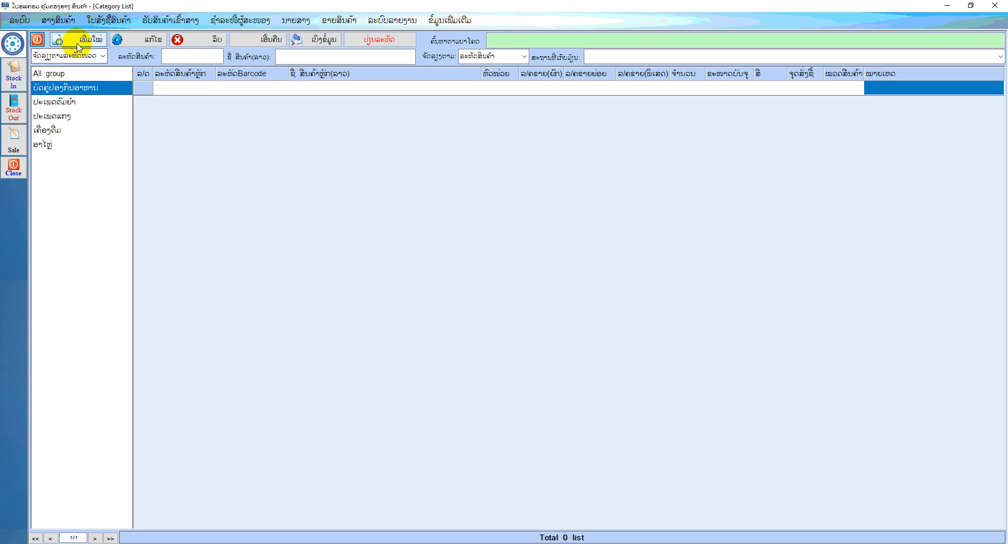
pyautogui.click(80, 40)
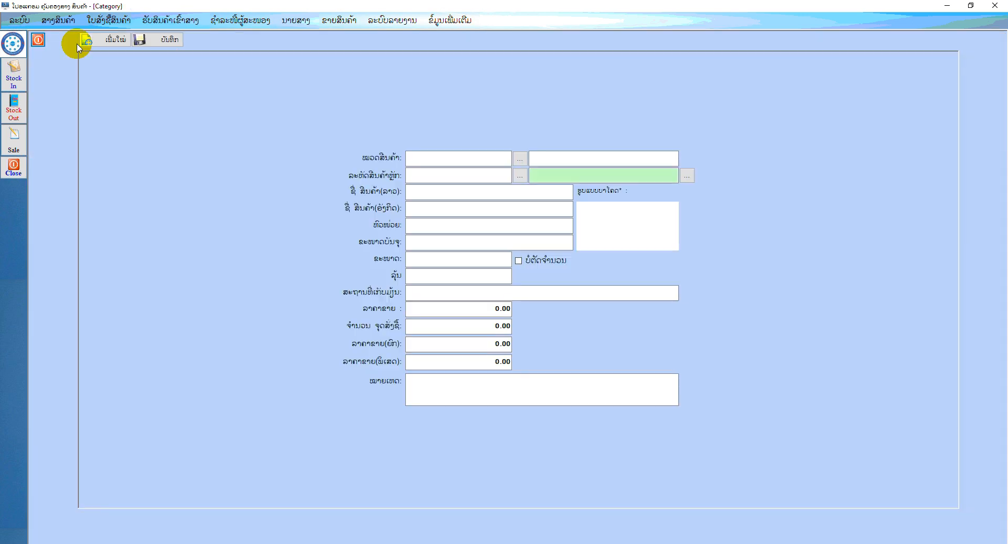
pyautogui.click(520, 160)
pyautogui.click(491, 281)
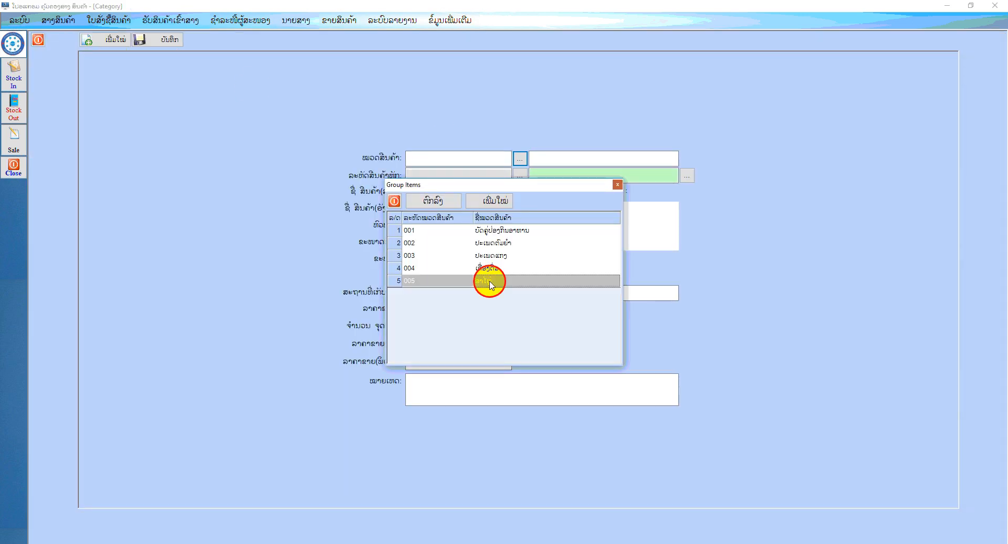
pyautogui.doubleClick(491, 280)
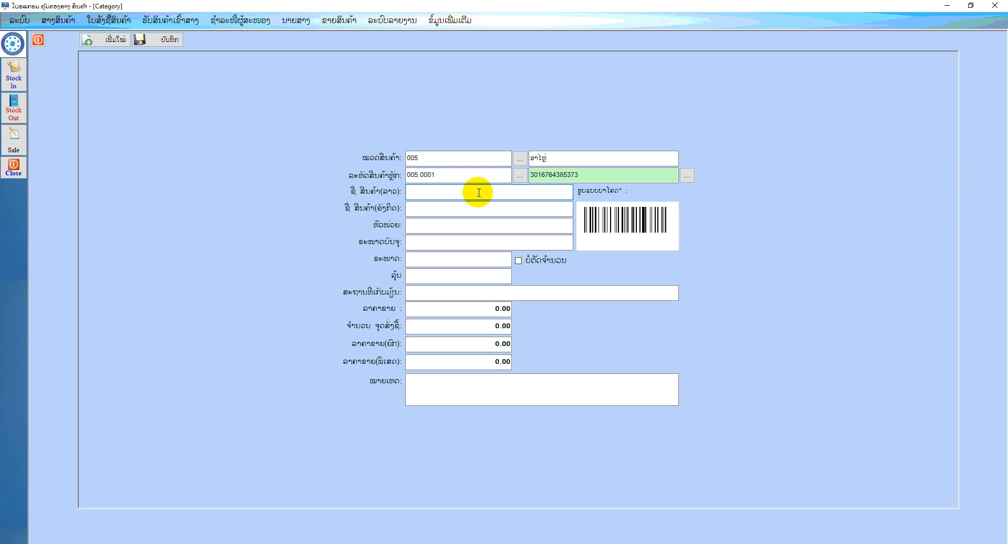
# Enter ອາໄຫຼ່ກັນຊົນ as the new product's Lao name
pyautogui.click(551, 190)
pyautogui.moveTo(578, 176); pyautogui.dragTo(532, 178)
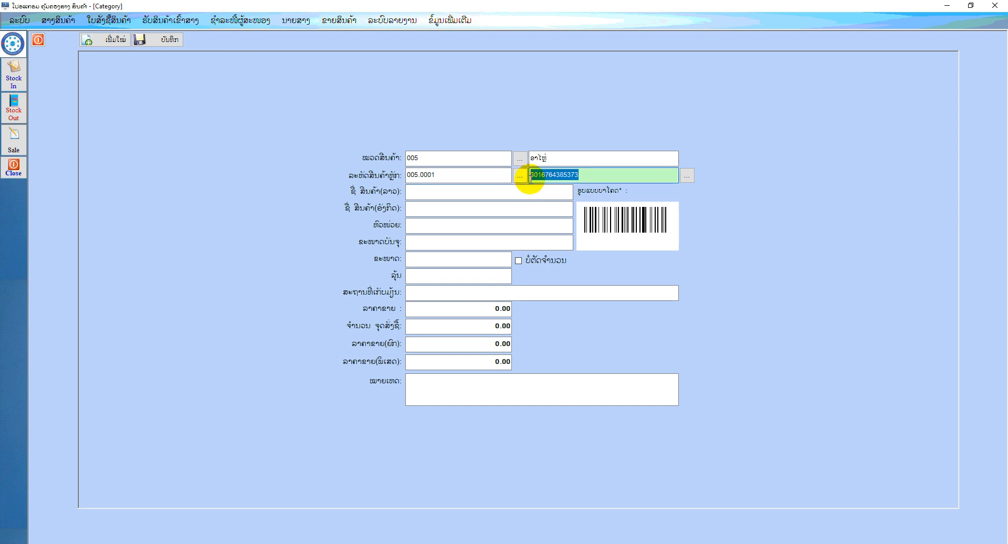
pyautogui.click(514, 194)
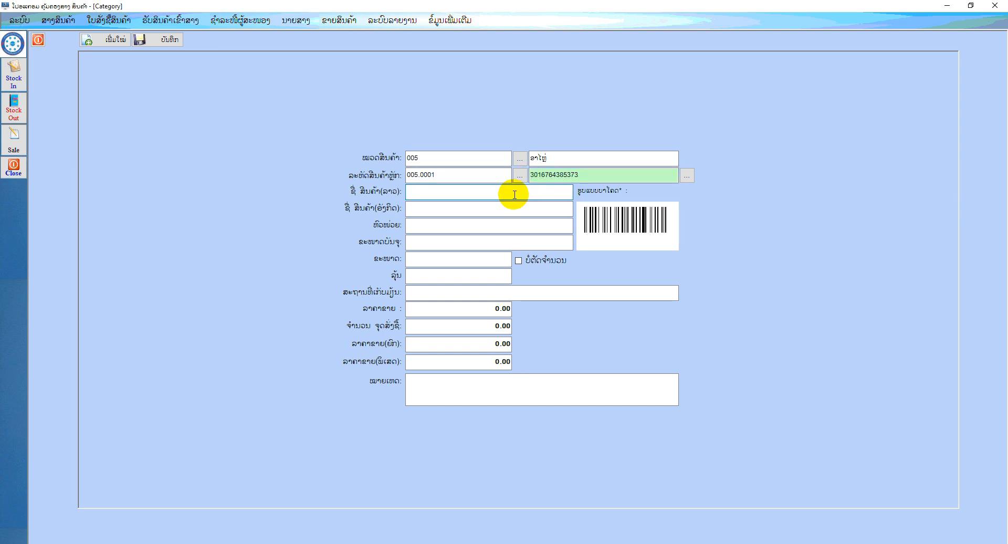
pyautogui.write('ຂາ')
pyautogui.write('ໄຫຼ')
pyautogui.write(' ລ')
pyautogui.press('super+space')
pyautogui.press('super+space')
pyautogui.press('super+space')
pyautogui.press('BackSpace')
pyautogui.press('BackSpace')
pyautogui.press('BackSpace')
pyautogui.press('BackSpace')
pyautogui.press('super+space')
pyautogui.press('super+space')
pyautogui.press('super+space')
pyautogui.press('super+space')
pyautogui.press('super+space')
pyautogui.write('ກັນ')
# Set the product's unit to ເຄື່ອງ and its storage location to ສາງໜ້າຮ້ານ
pyautogui.click(451, 231)
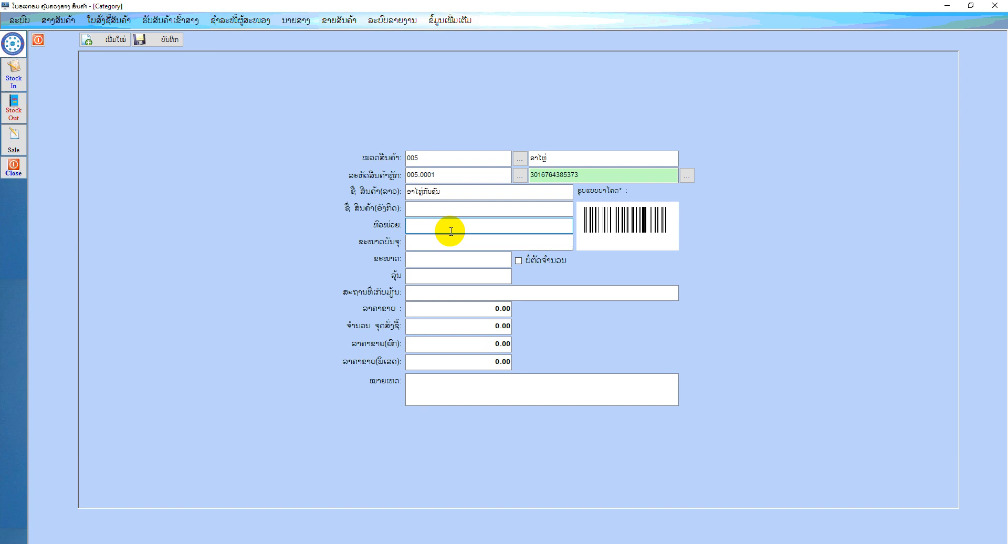
pyautogui.write('ເຄື່ອງ')
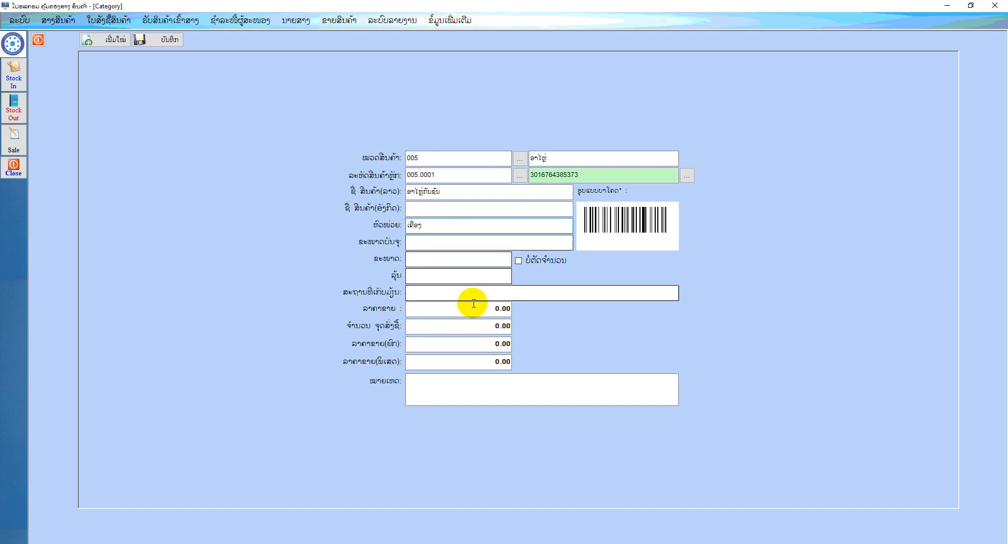
pyautogui.click(457, 293)
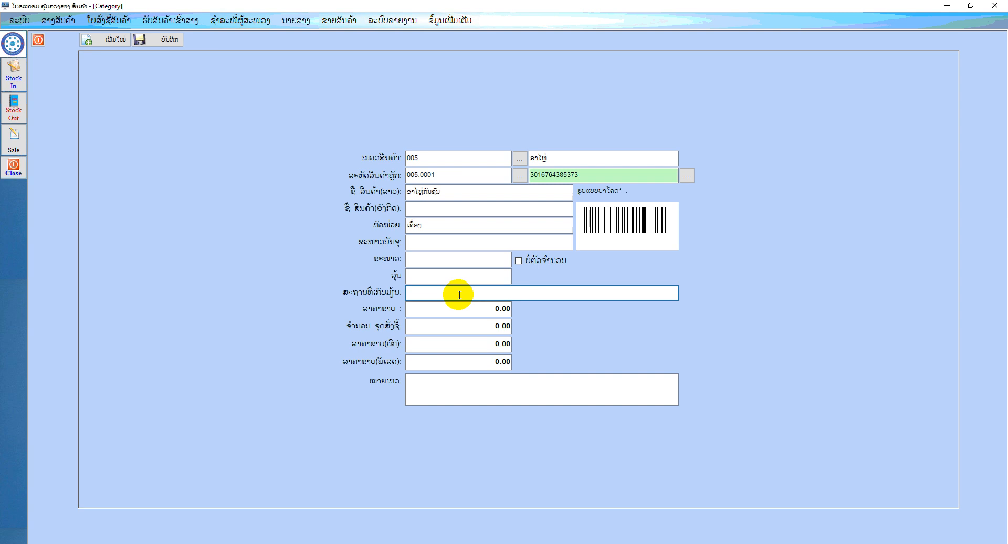
pyautogui.write('ສາງໜ້າຮ້ານ')
pyautogui.press('Tab')
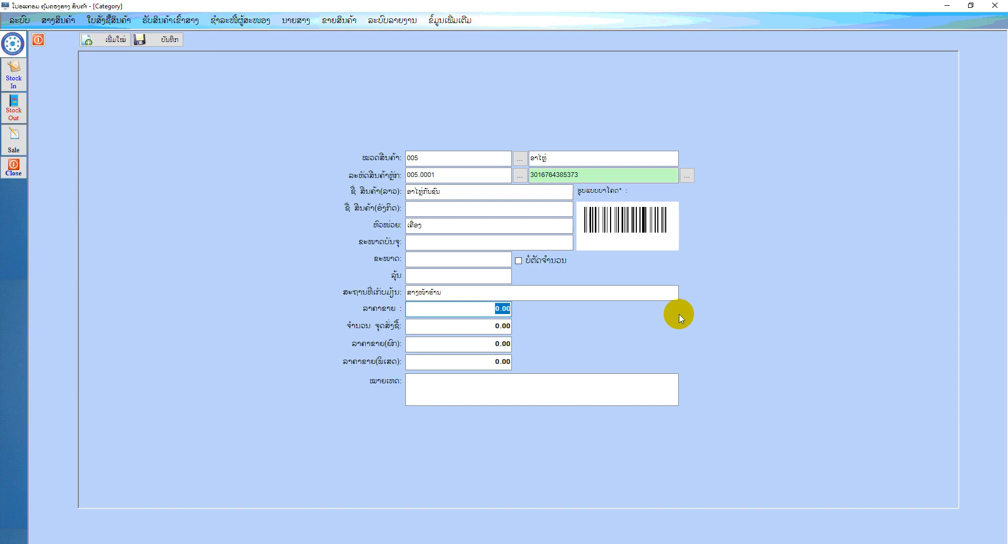
# Set the product's sale price to 150,000, its reorder-point quantity to 10, and its wholesale price to 125,000
pyautogui.write('150000')
pyautogui.press('Tab')
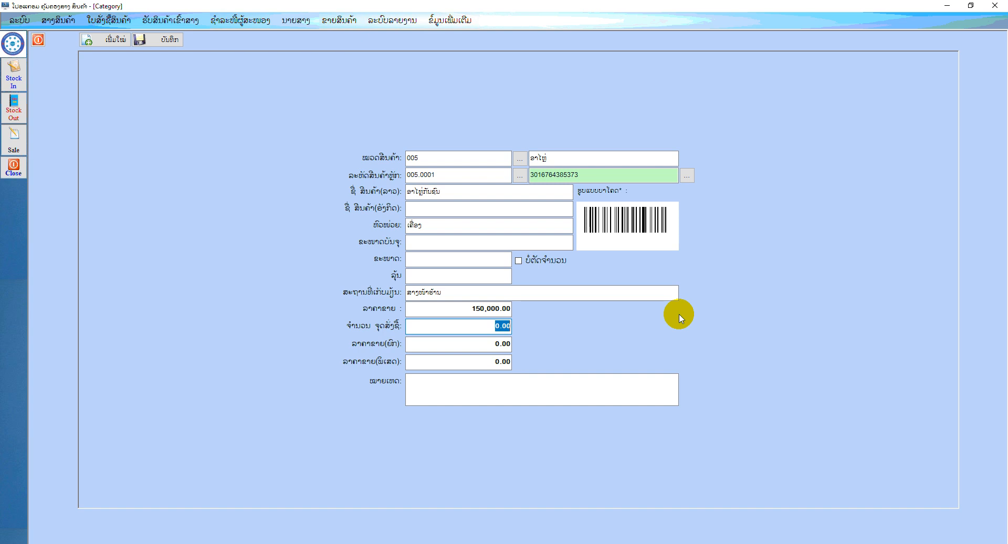
pyautogui.write('10')
pyautogui.press('Tab')
pyautogui.click(480, 344)
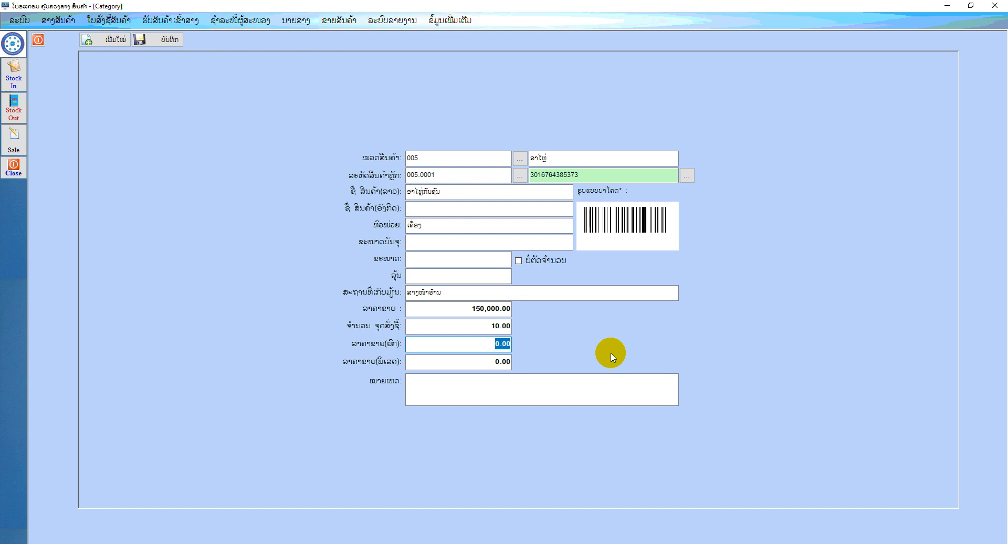
pyautogui.write('125000')
pyautogui.press('Tab')
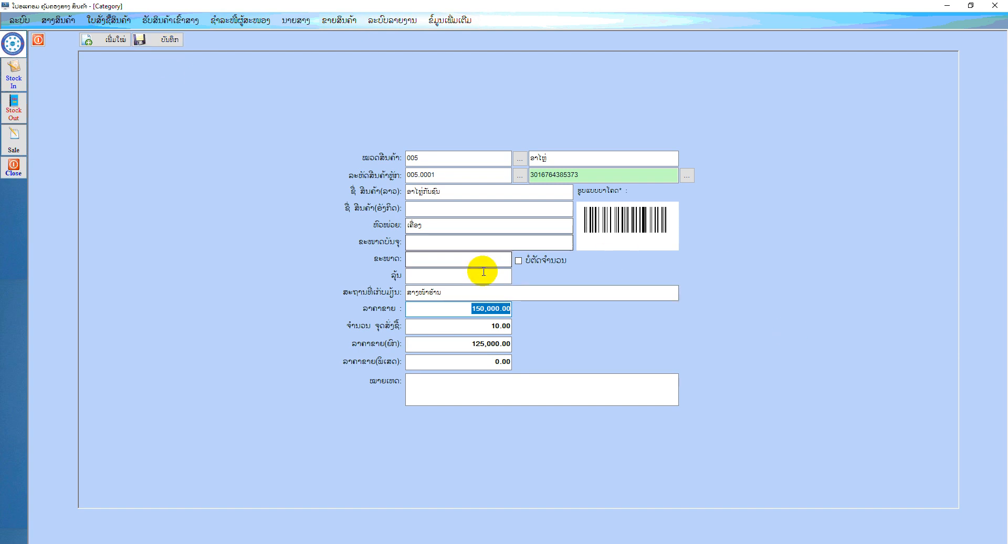
# Save the new product, close its form, and show the ອາໄຫຼ່ group in the product list
pyautogui.click(156, 41)
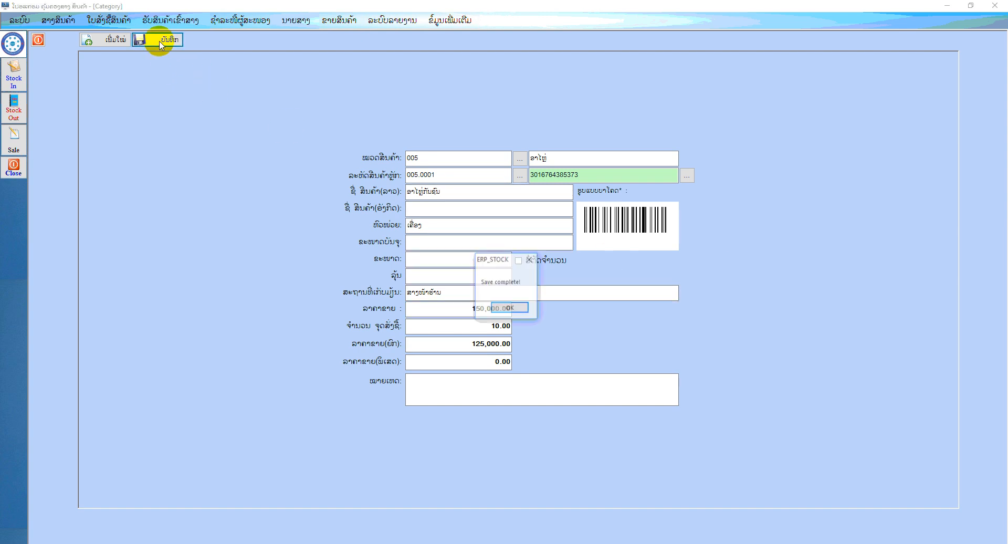
pyautogui.click(509, 309)
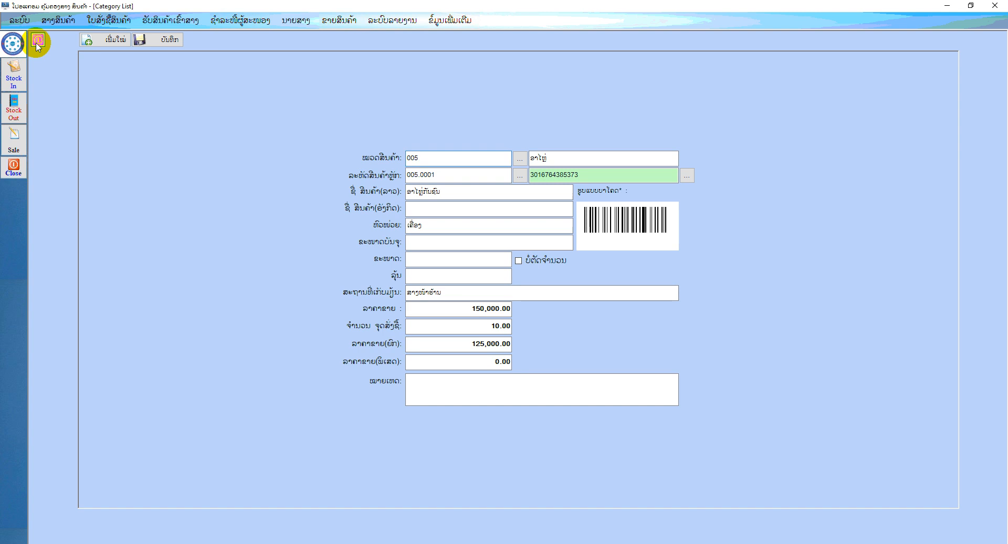
pyautogui.click(37, 41)
pyautogui.click(47, 145)
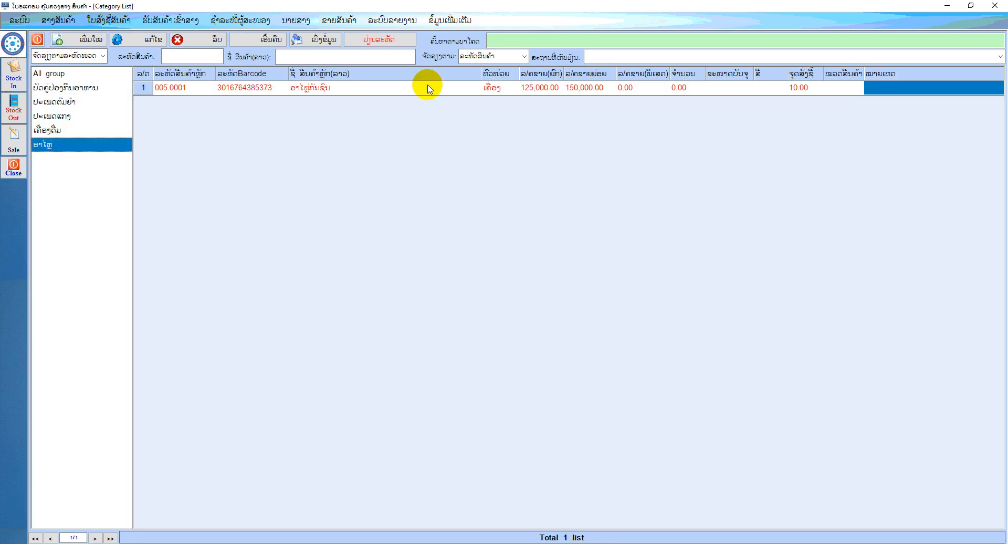
# Review the new product's packing size, reorder point, unit and quantity entries, and close the product list
pyautogui.click(709, 89)
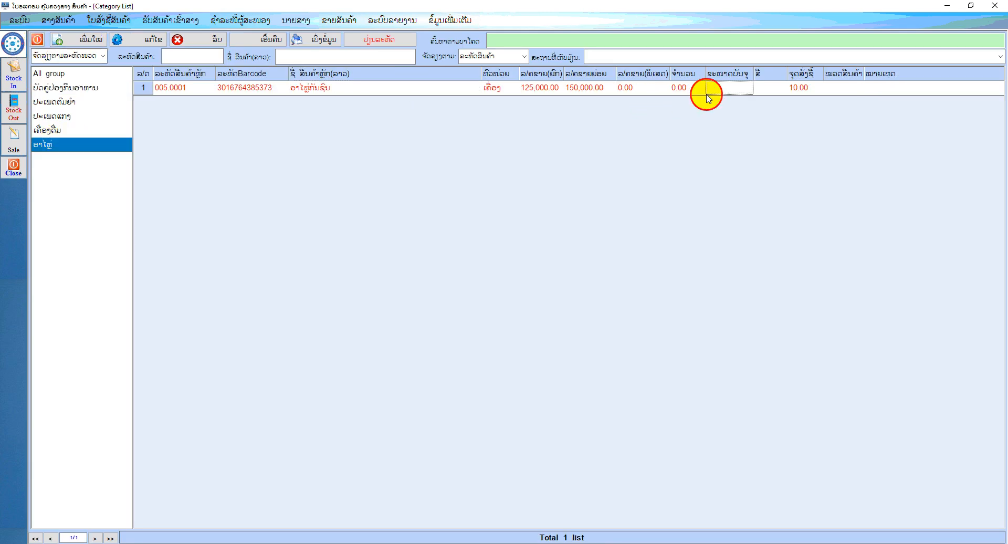
pyautogui.click(816, 89)
pyautogui.click(498, 90)
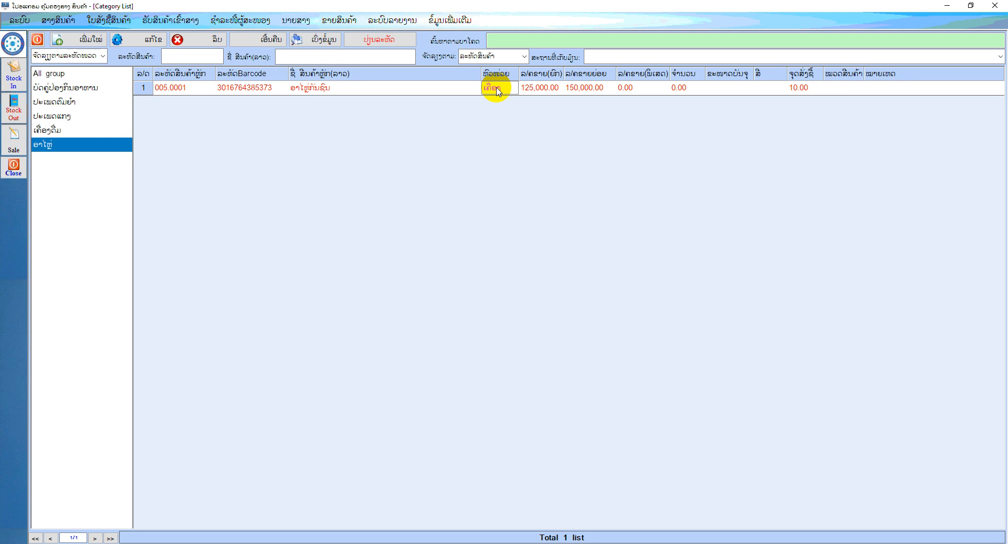
pyautogui.click(691, 90)
pyautogui.click(37, 40)
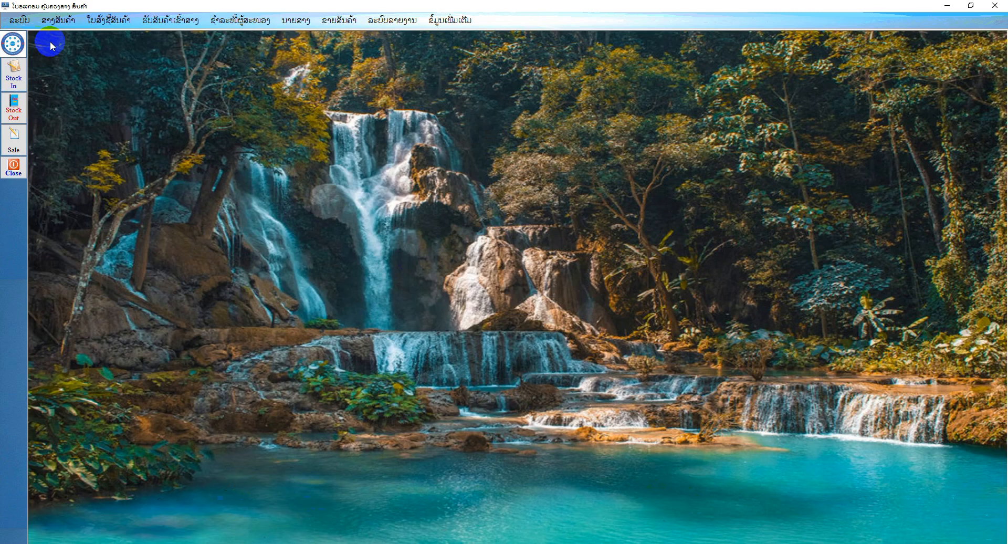
# Start a new purchase order and choose supplier 01, ທົ່ວໄປ
pyautogui.click(121, 22)
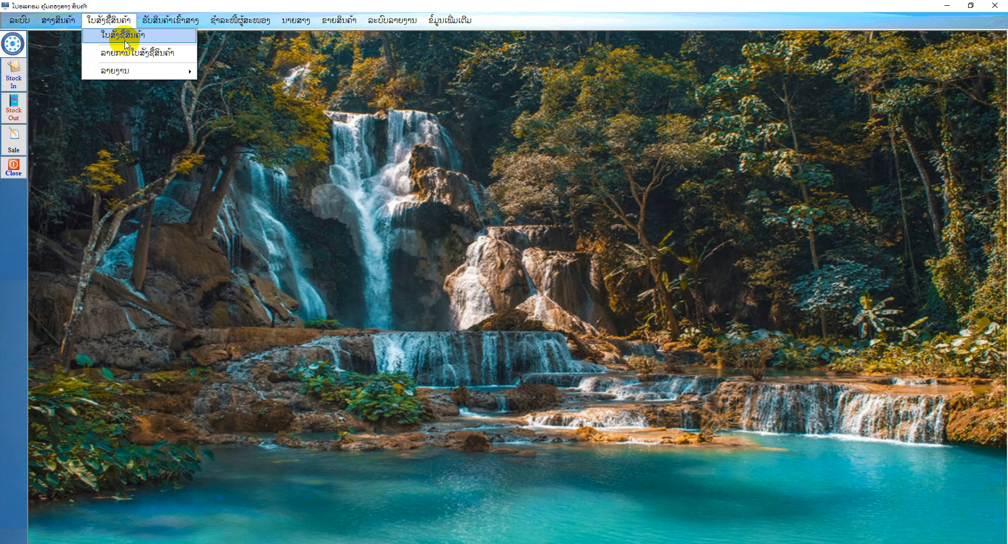
pyautogui.click(124, 41)
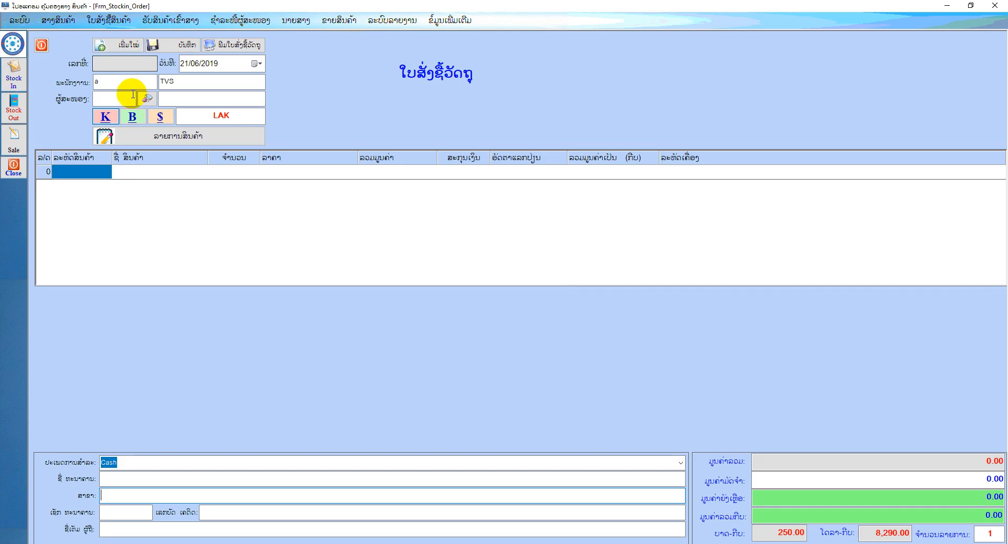
pyautogui.click(147, 99)
pyautogui.doubleClick(406, 198)
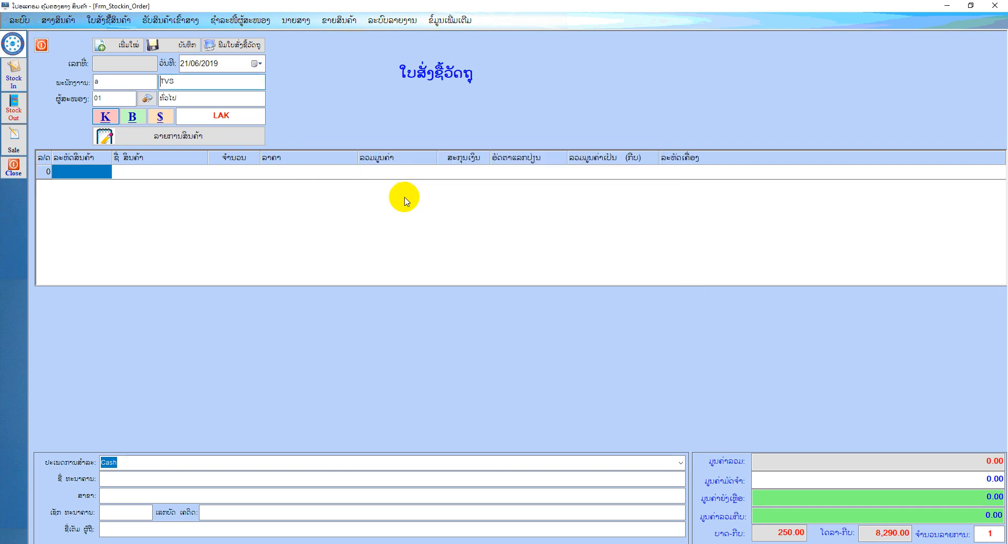
# Add ອາໄຫຼ່ກັນຊົນ from the ອາໄຫຼ່ group to the purchase order with a quantity of 10
pyautogui.click(212, 143)
pyautogui.click(298, 233)
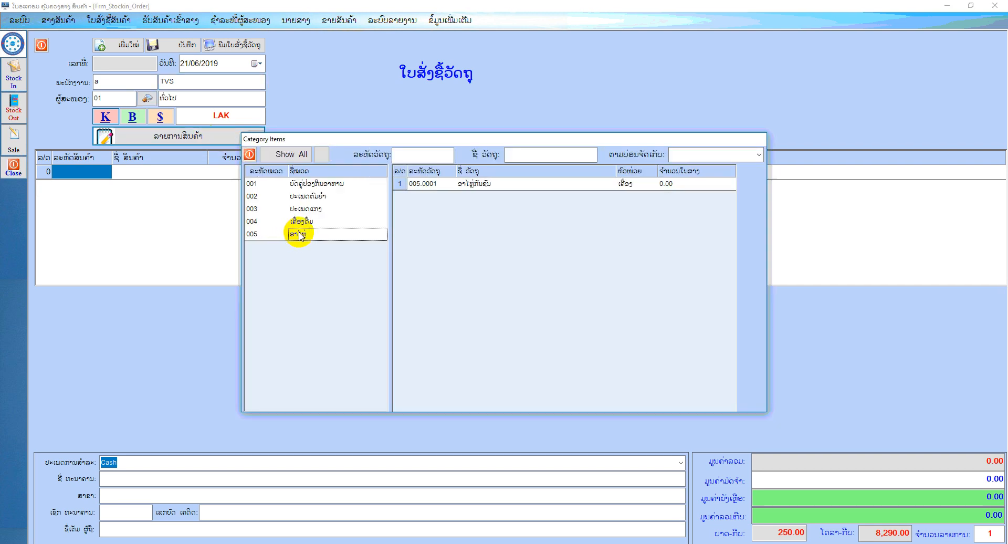
pyautogui.doubleClick(476, 184)
pyautogui.click(235, 174)
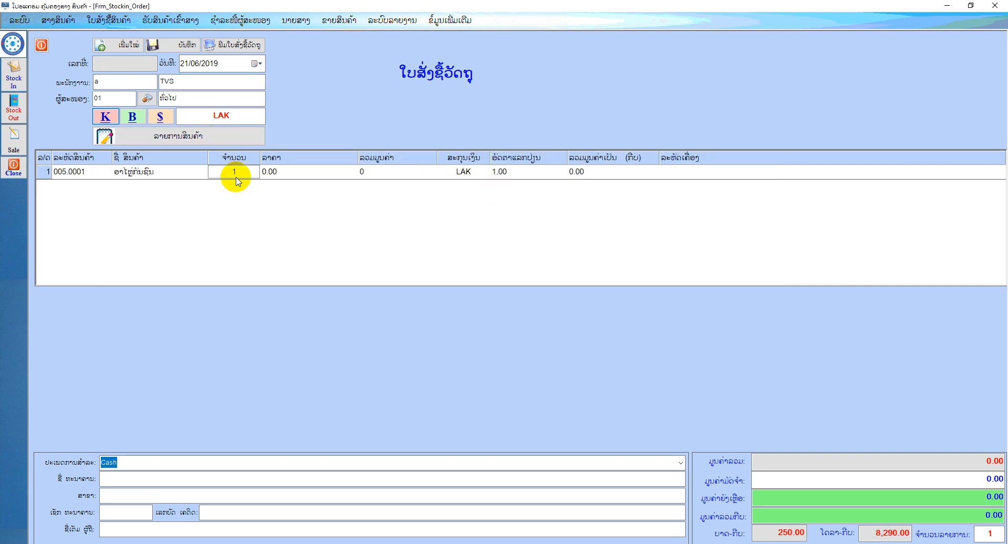
pyautogui.write('10')
pyautogui.press('Return')
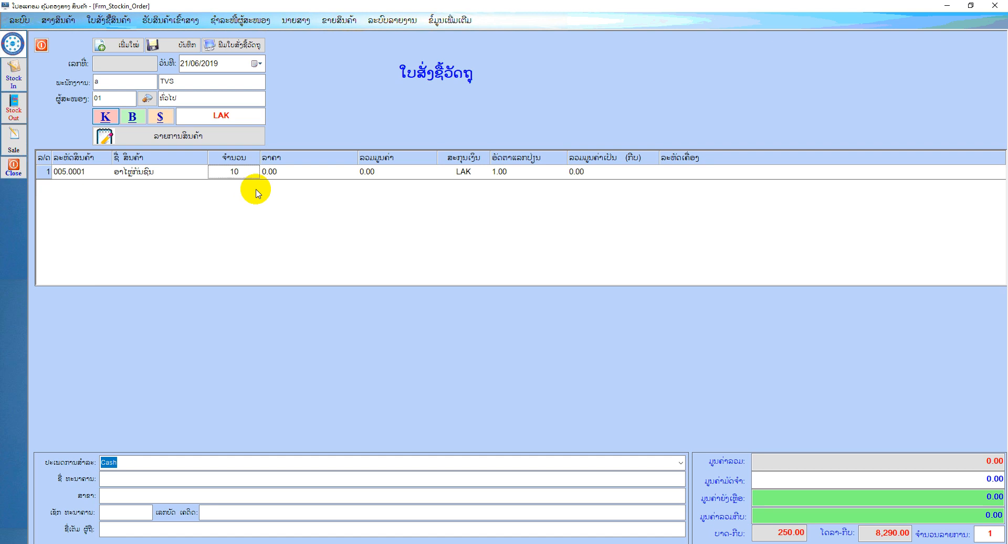
# Set the unit price of ອາໄຫຼ່ກັນຊົນ on the purchase order to 100,000
pyautogui.click(282, 174)
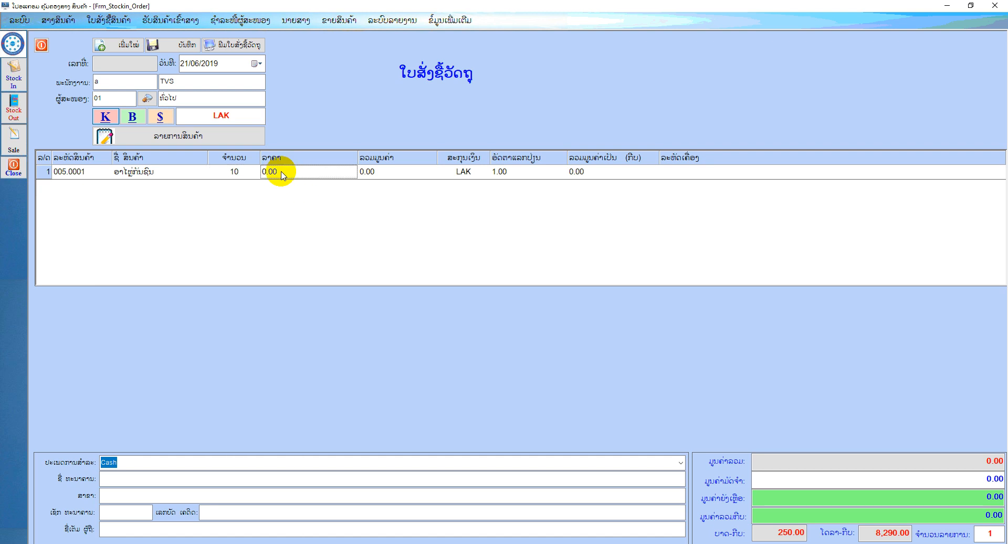
pyautogui.write('50')
pyautogui.press('BackSpace')
pyautogui.press('BackSpace')
pyautogui.write('100000')
pyautogui.press('Return')
pyautogui.click(282, 174)
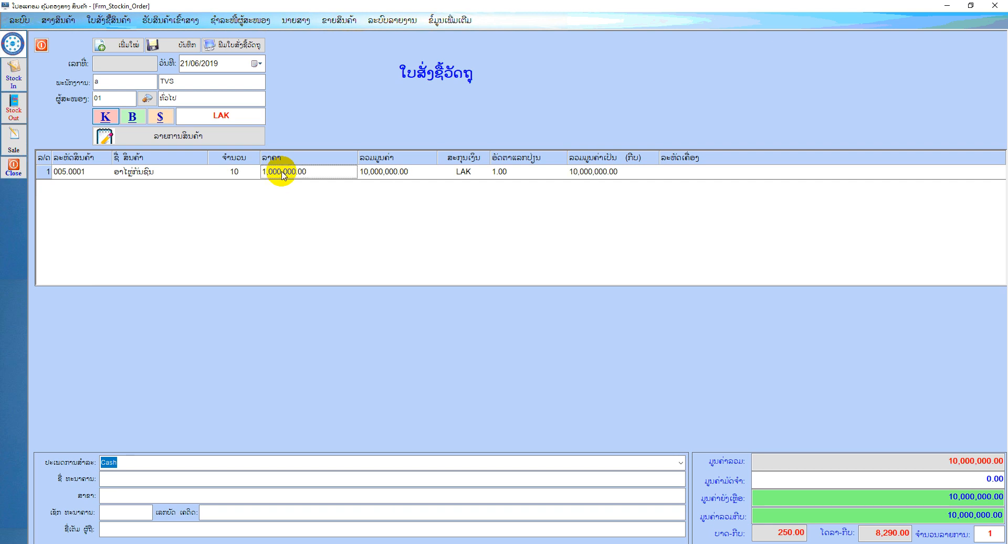
pyautogui.write('100,000')
pyautogui.press('Return')
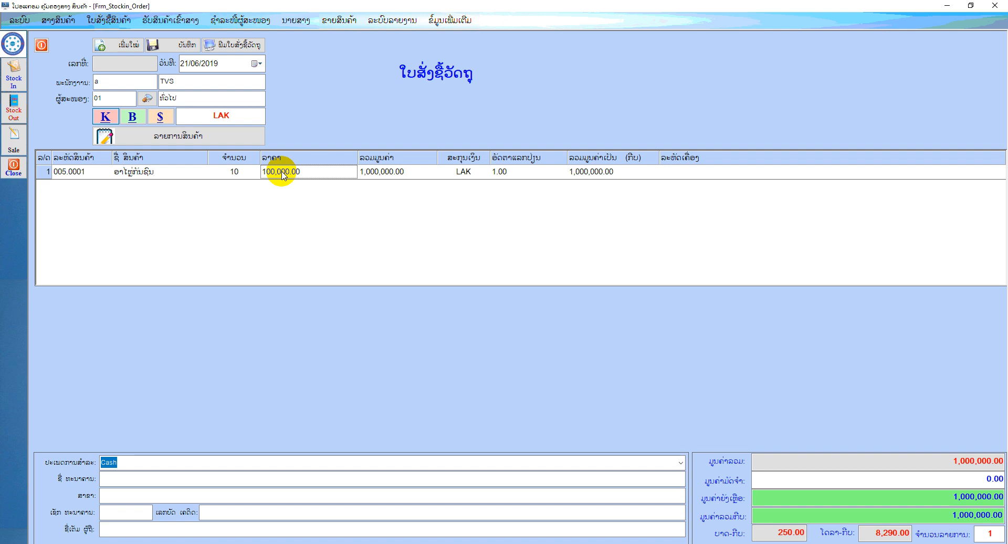
# Save the purchase order, preview its printout, and close both the preview and the order form
pyautogui.click(190, 47)
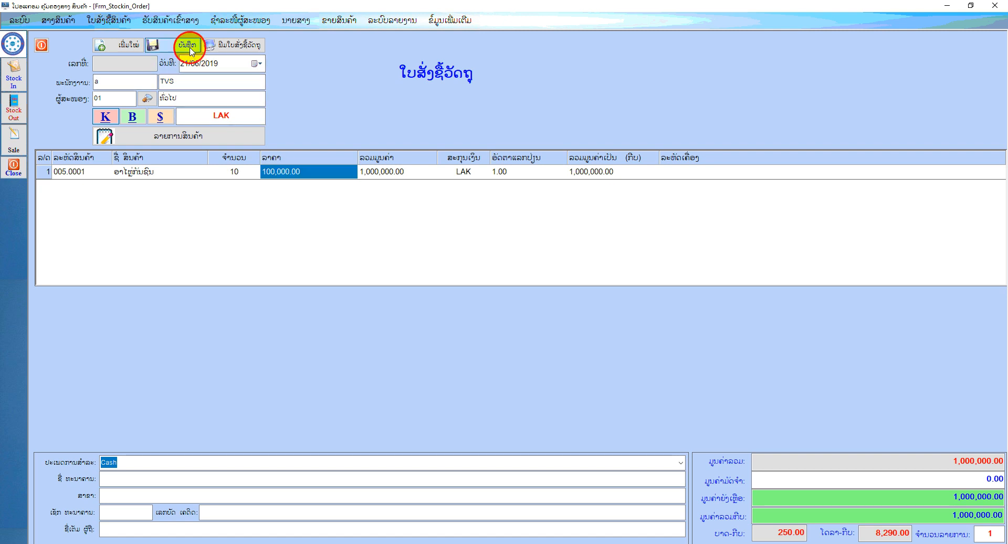
pyautogui.click(508, 314)
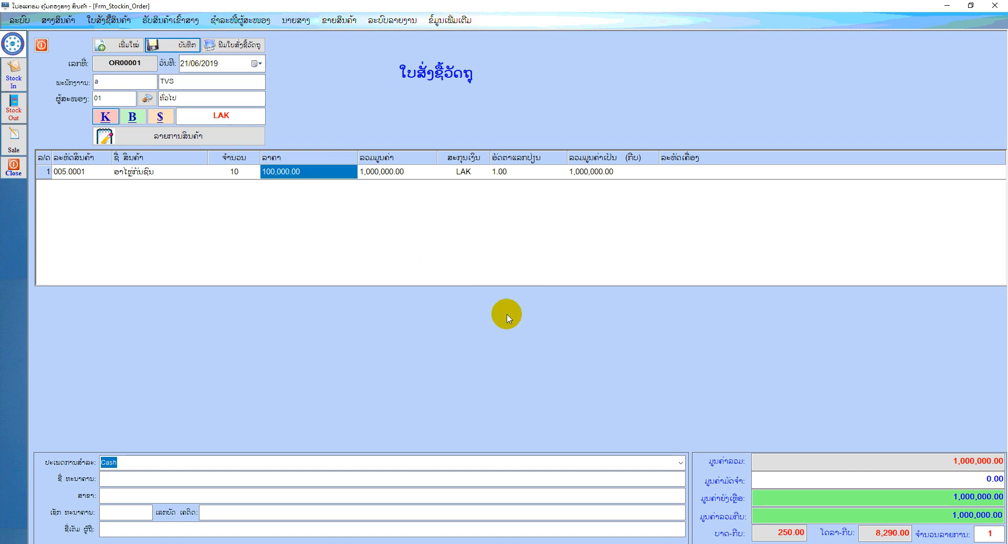
pyautogui.click(241, 49)
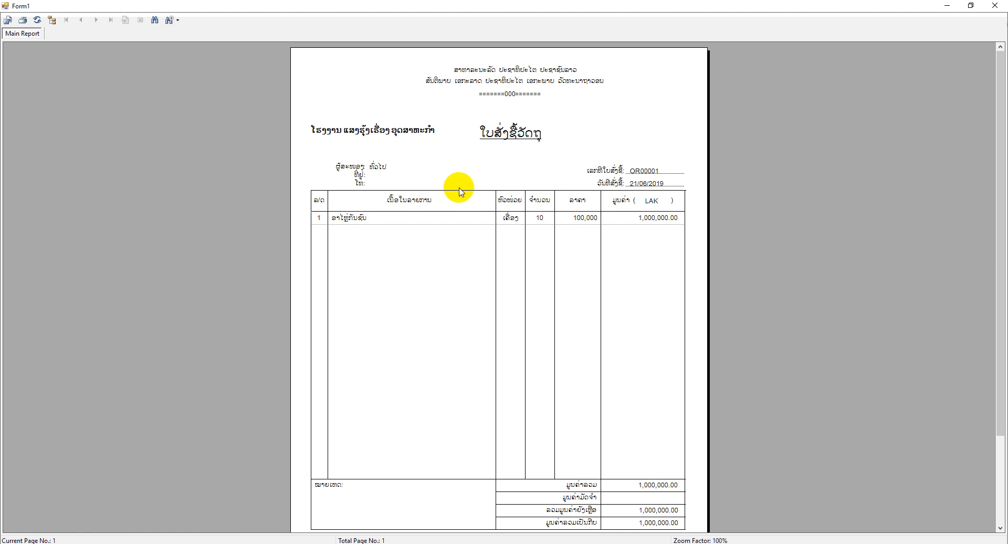
pyautogui.click(995, 5)
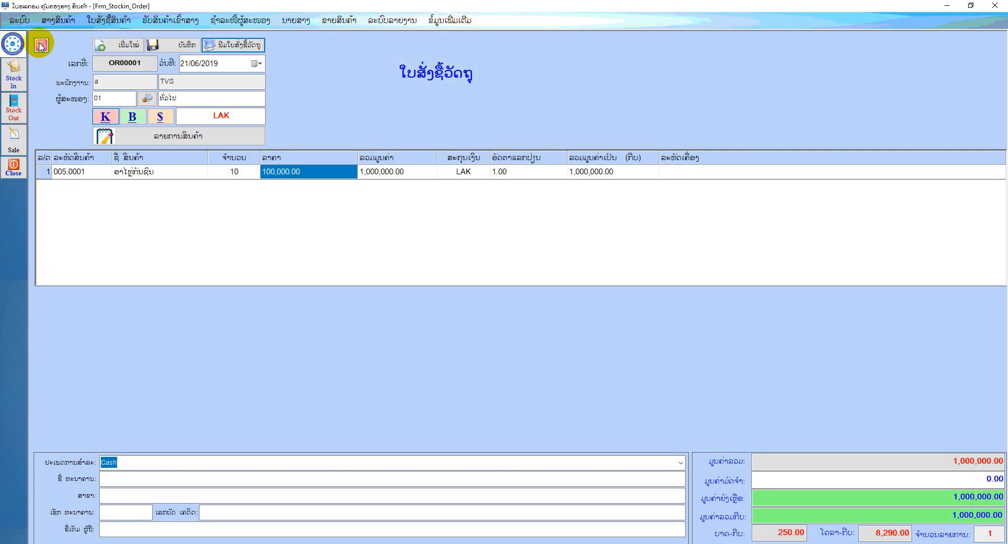
pyautogui.click(41, 46)
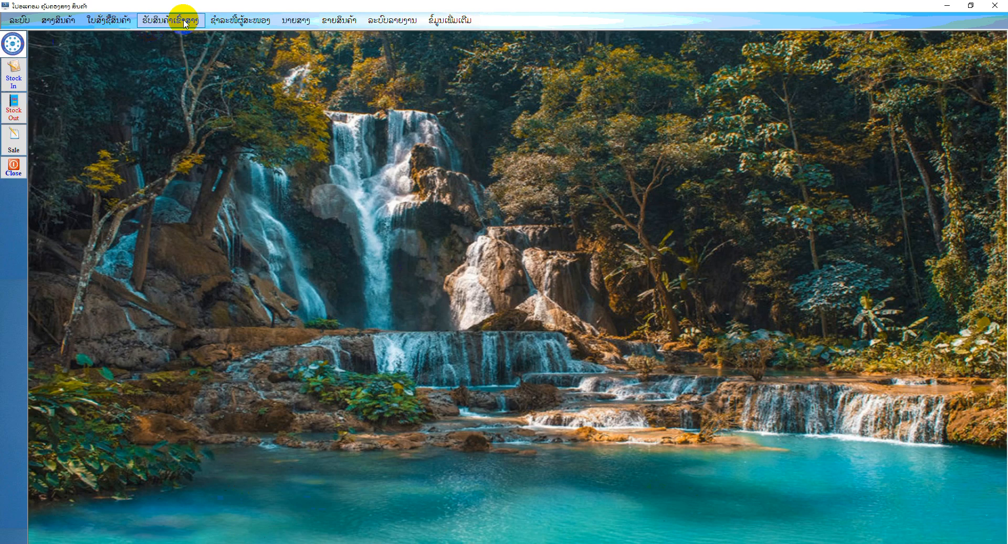
# Start a new goods receipt into the warehouse and choose supplier 01, ທົ່ວໄປ
pyautogui.click(185, 22)
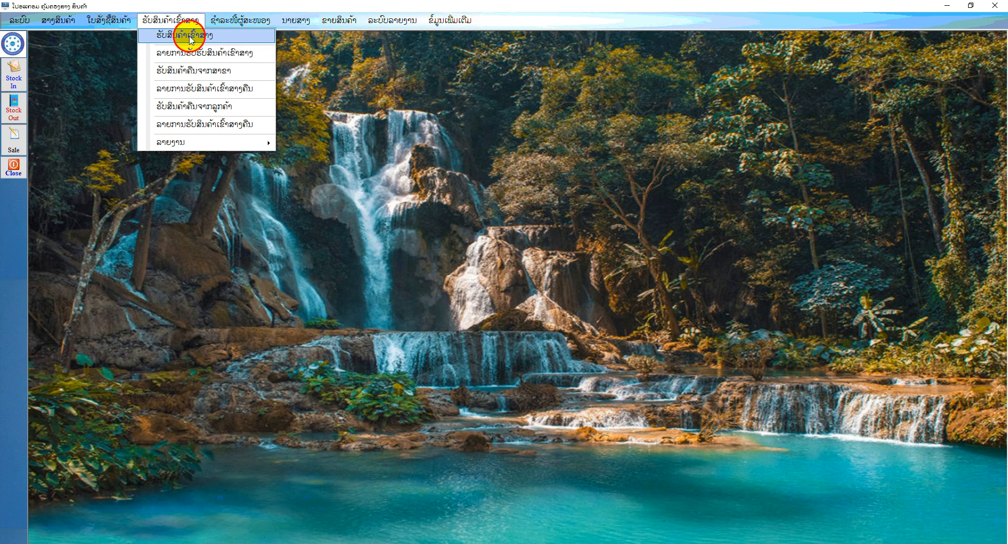
pyautogui.click(190, 35)
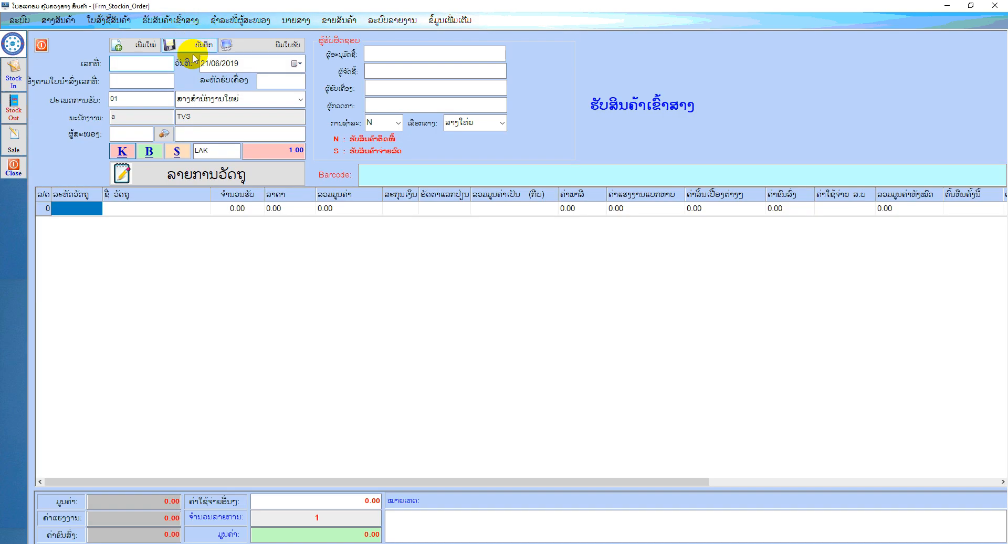
pyautogui.click(139, 80)
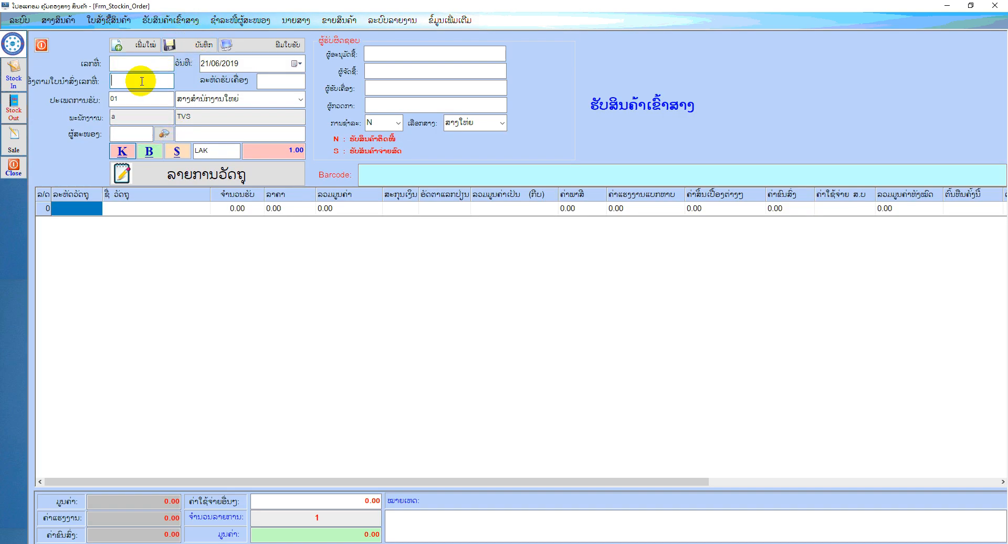
pyautogui.click(163, 136)
pyautogui.doubleClick(408, 198)
# Add ອາໄຫຼ່ກັນຊົນ from the ອາໄຫຼ່ group to the goods receipt with a received quantity of 10 and a price of 120,000
pyautogui.click(239, 176)
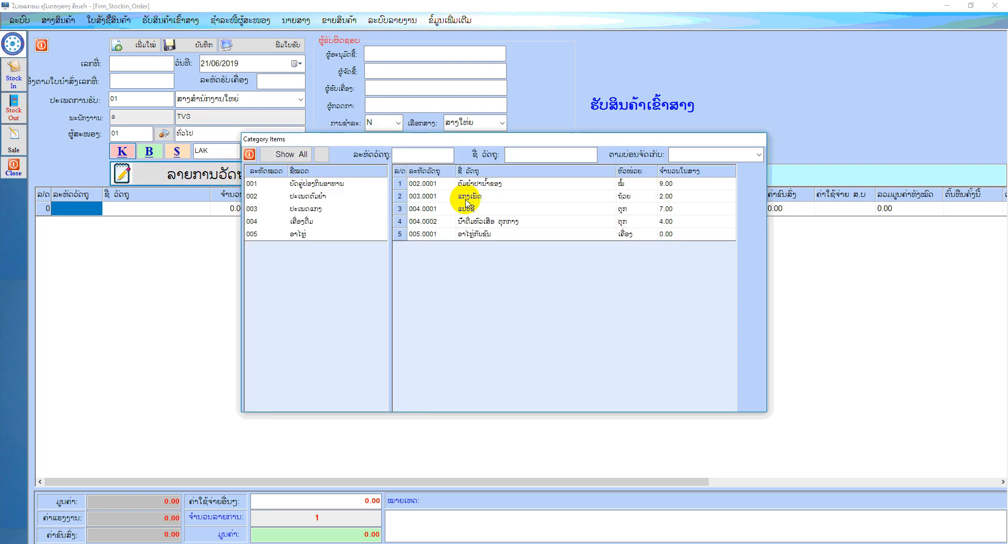
pyautogui.click(315, 233)
pyautogui.doubleClick(440, 184)
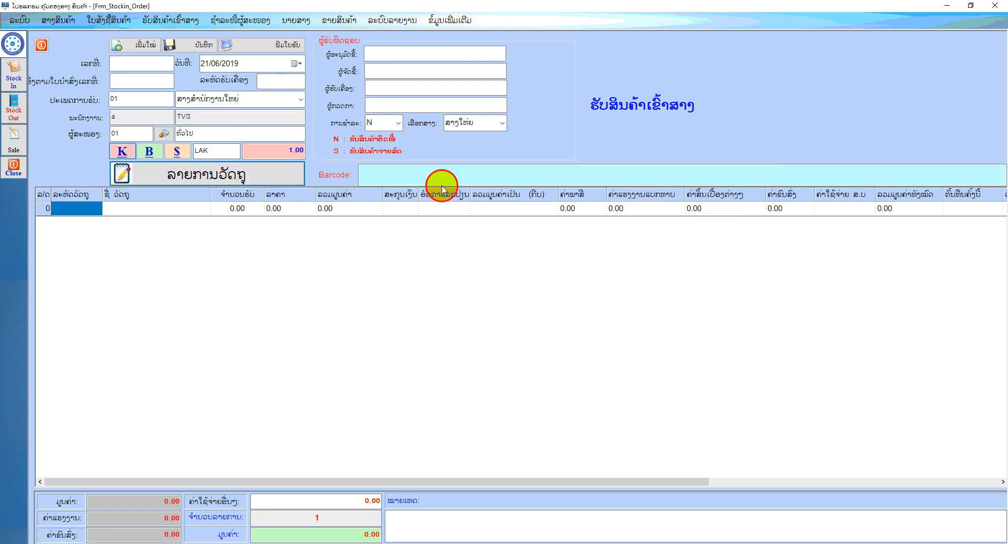
pyautogui.click(245, 207)
pyautogui.write('0')
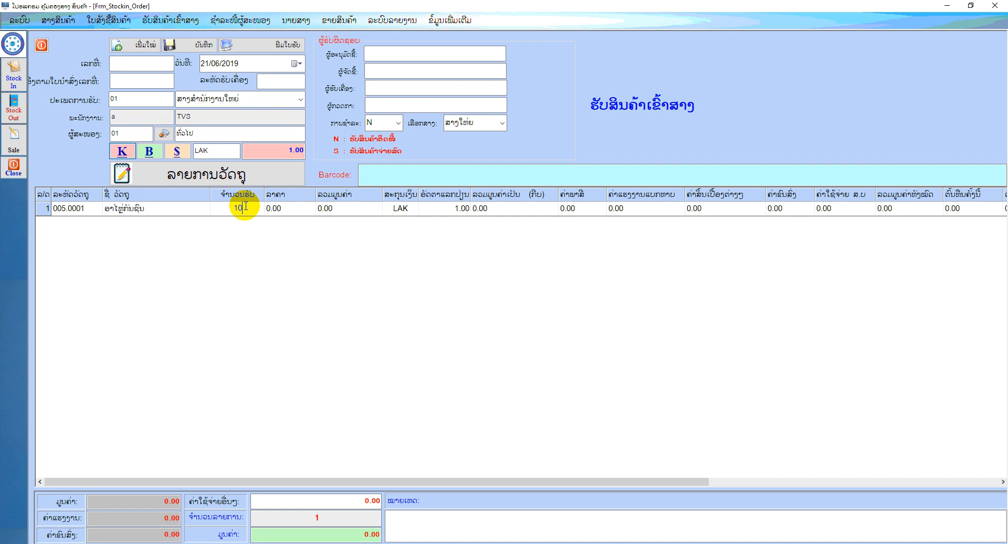
pyautogui.press('Tab')
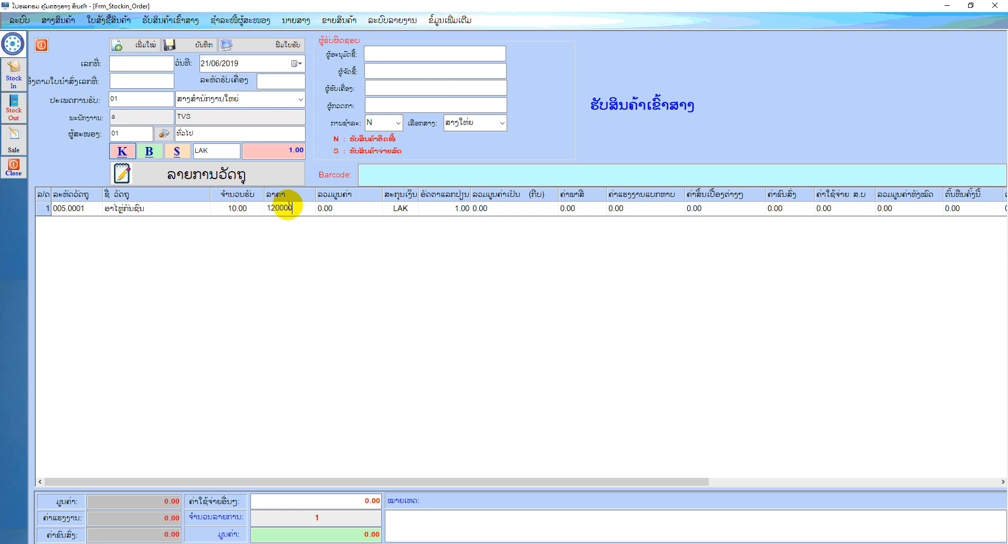
pyautogui.press('Tab')
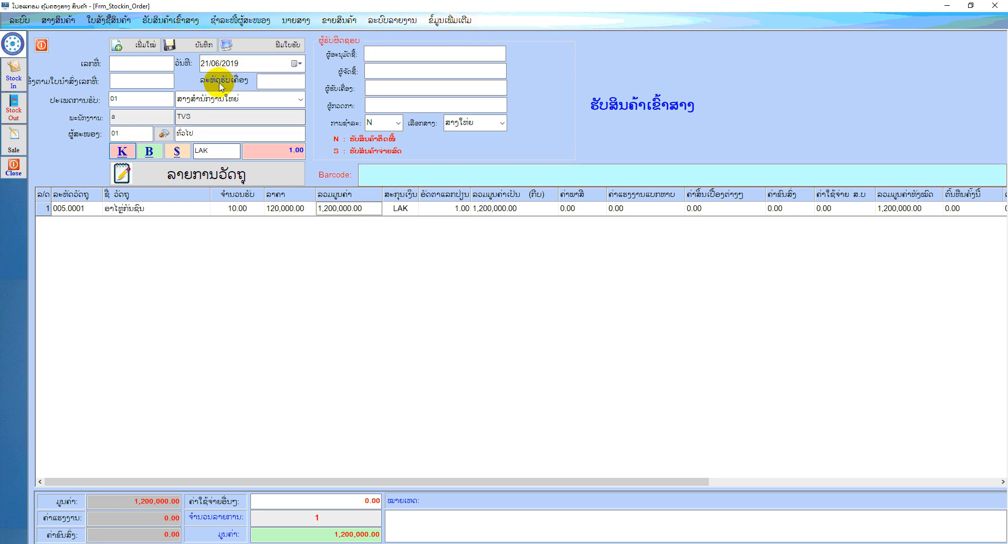
# Save the goods receipt, preview its printout, and close both the preview and the receipt form
pyautogui.click(198, 42)
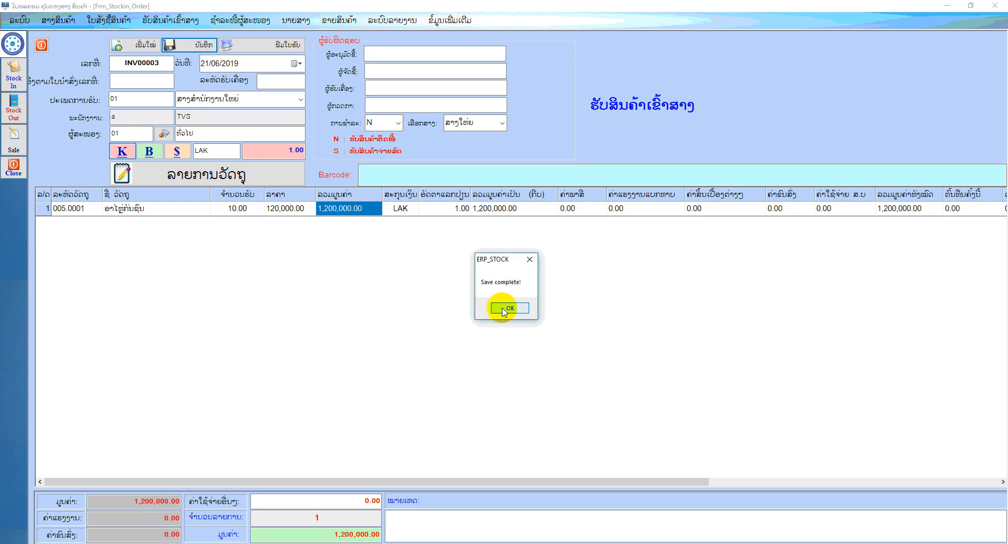
pyautogui.click(503, 309)
pyautogui.click(272, 43)
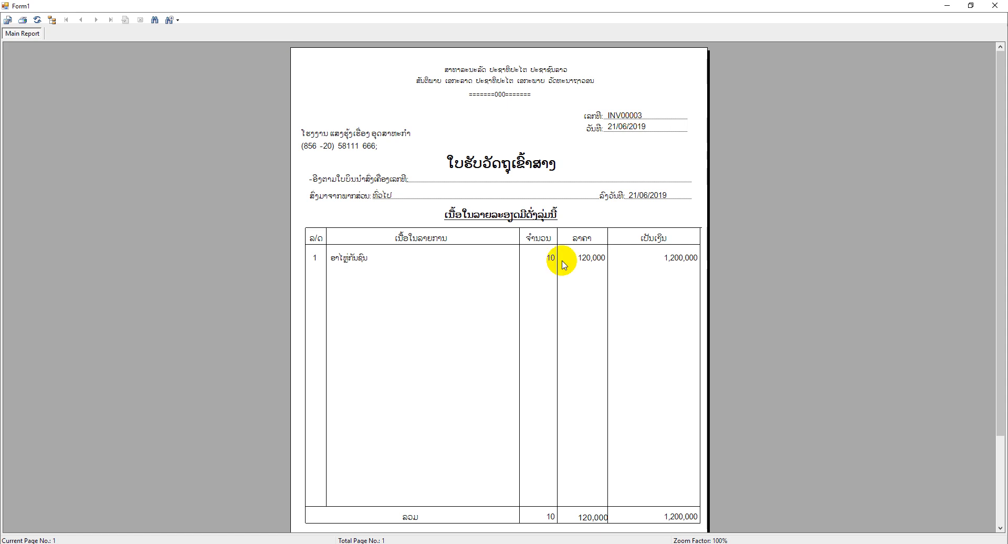
pyautogui.click(1006, 4)
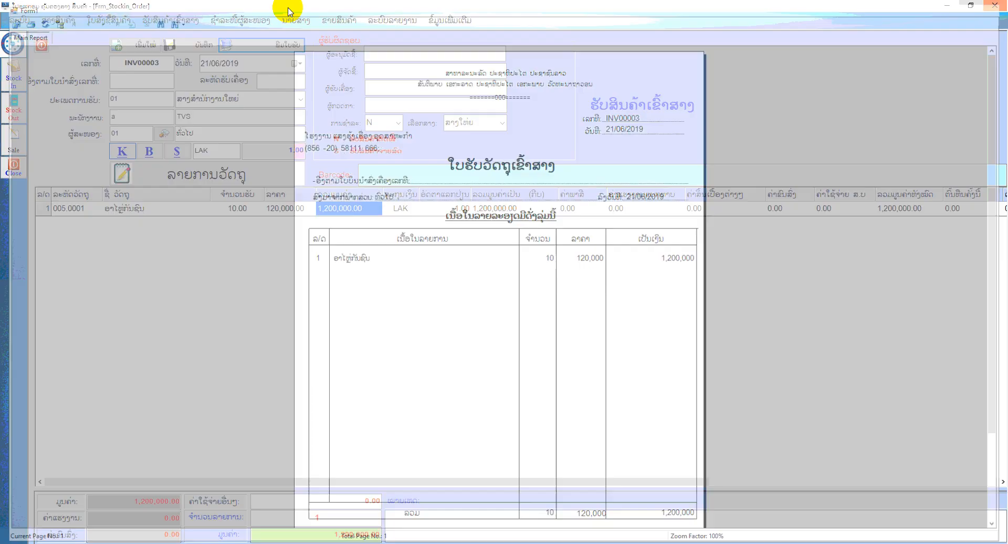
pyautogui.click(42, 47)
# Show the list of warehouse goods receipts for 21/06/2019, preview its printed report, and close the preview
pyautogui.click(186, 23)
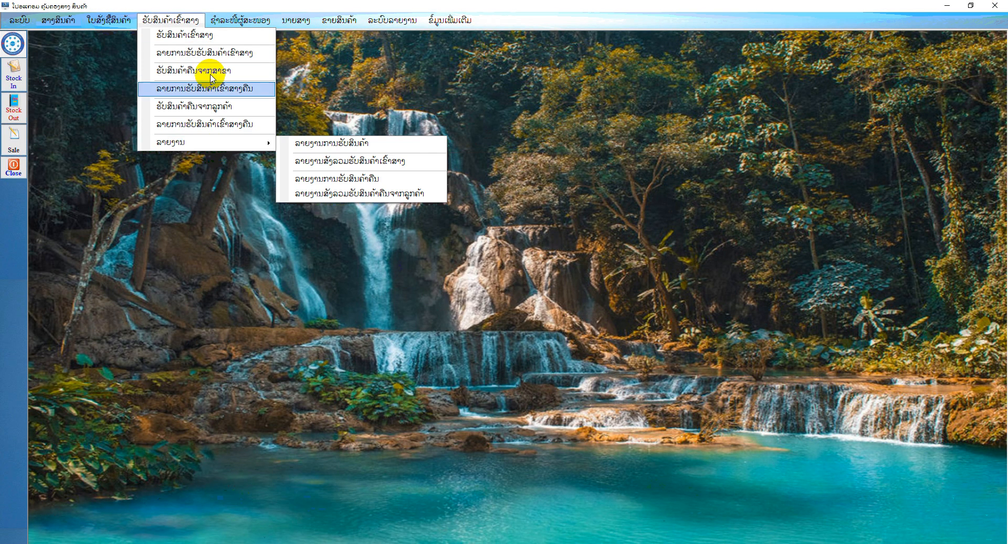
pyautogui.click(208, 53)
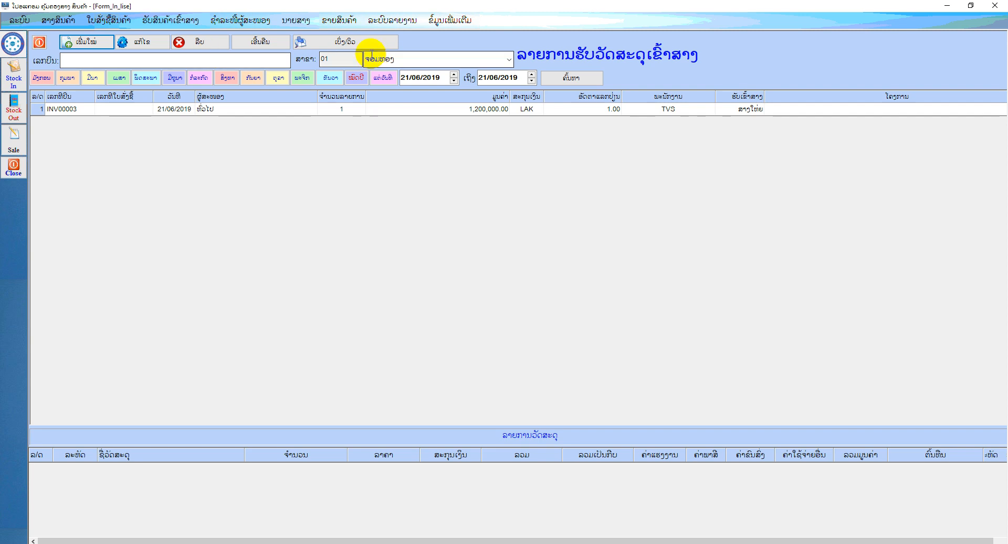
pyautogui.click(361, 41)
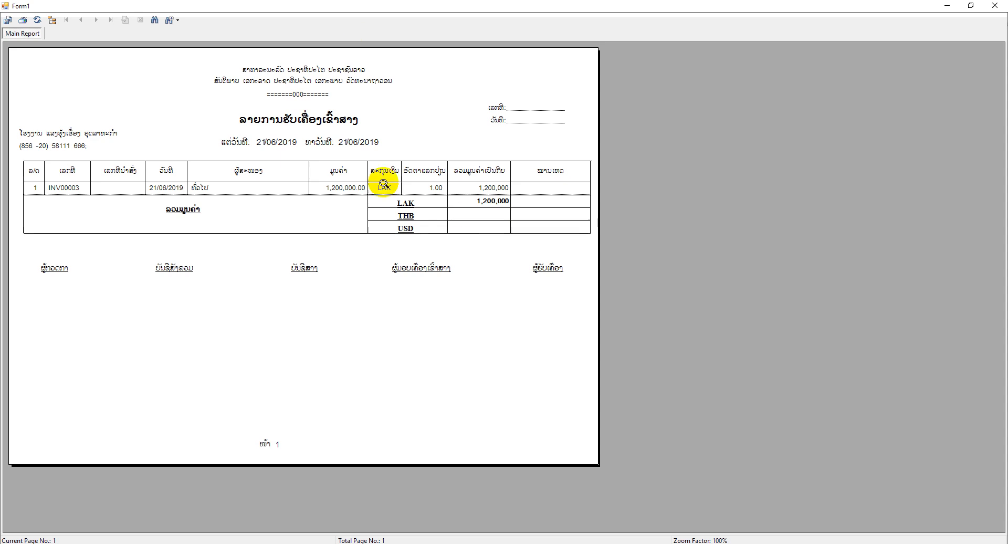
pyautogui.click(242, 183)
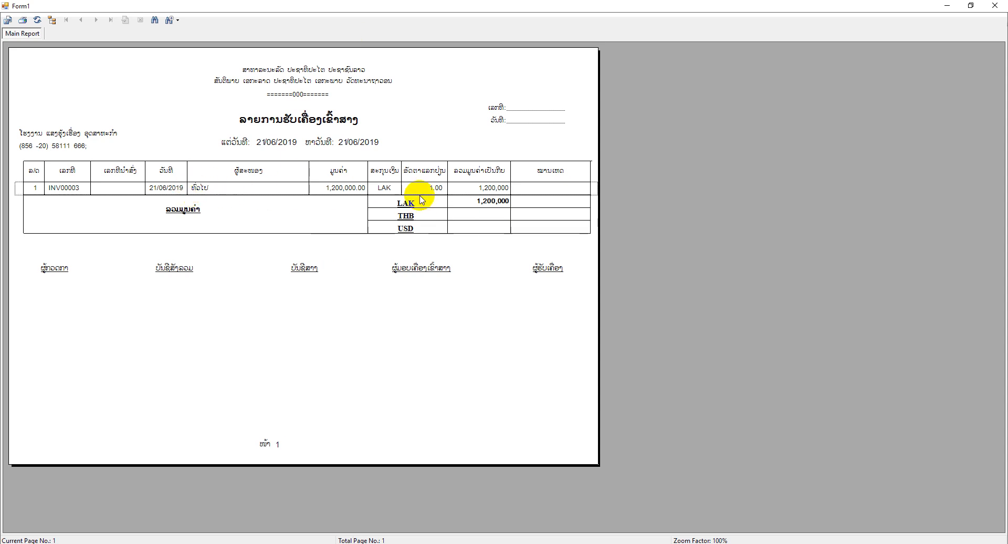
pyautogui.click(995, 5)
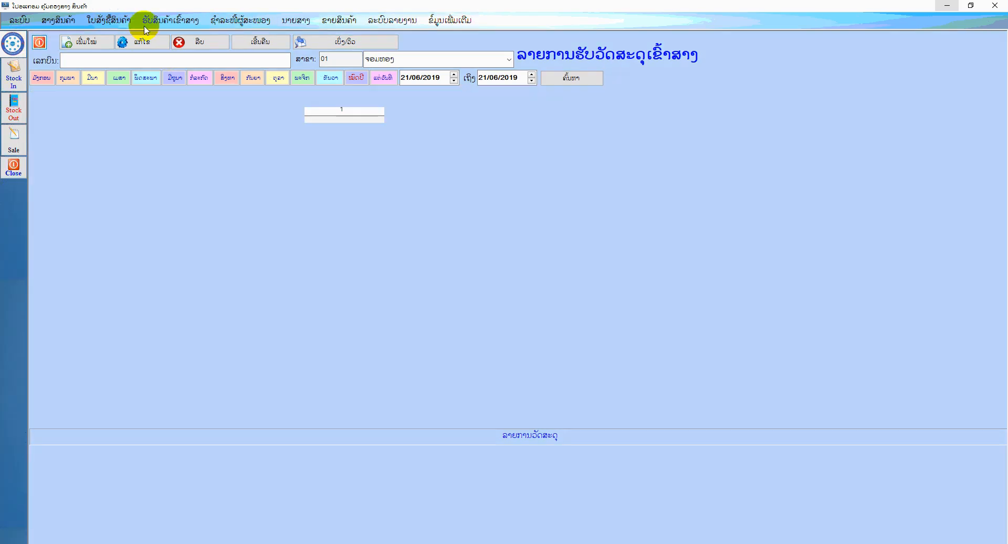
# Preview the report of goods received into the warehouse for 1/06/2019 to 30/06/2019
pyautogui.click(177, 19)
pyautogui.moveTo(198, 142)
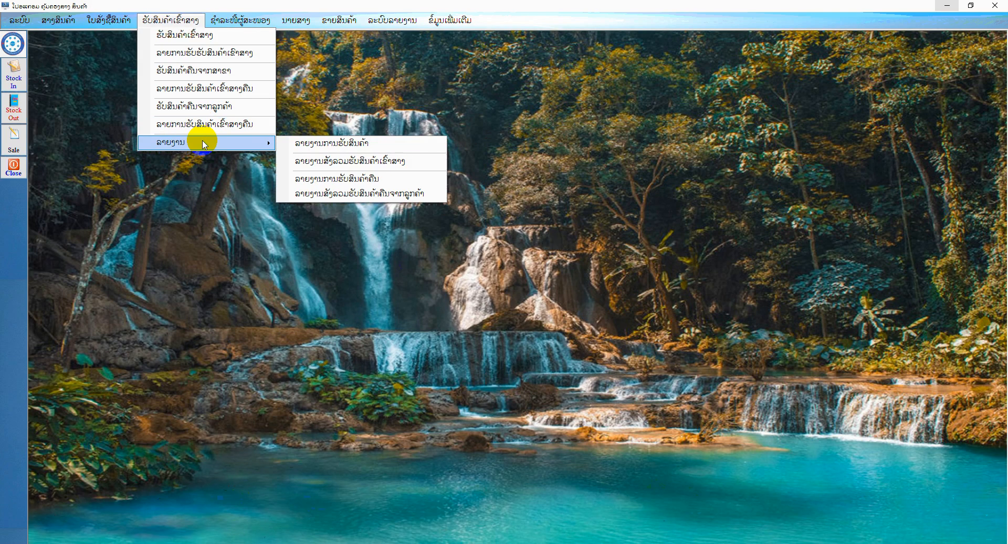
pyautogui.click(379, 148)
pyautogui.click(94, 49)
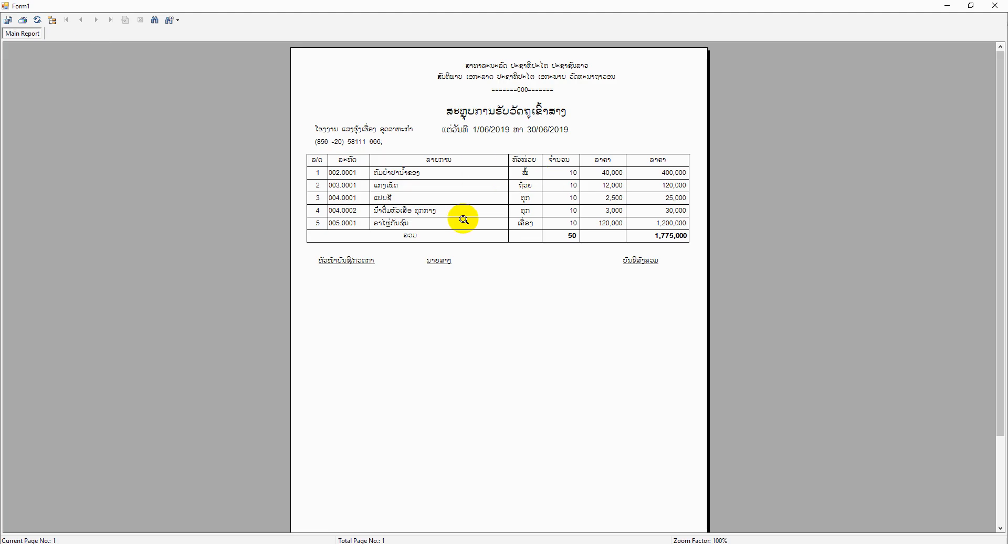
# Preview the detailed (ແບບລະອຽດ) goods receipt report for the year 2019, and close the preview and the report form
pyautogui.click(995, 6)
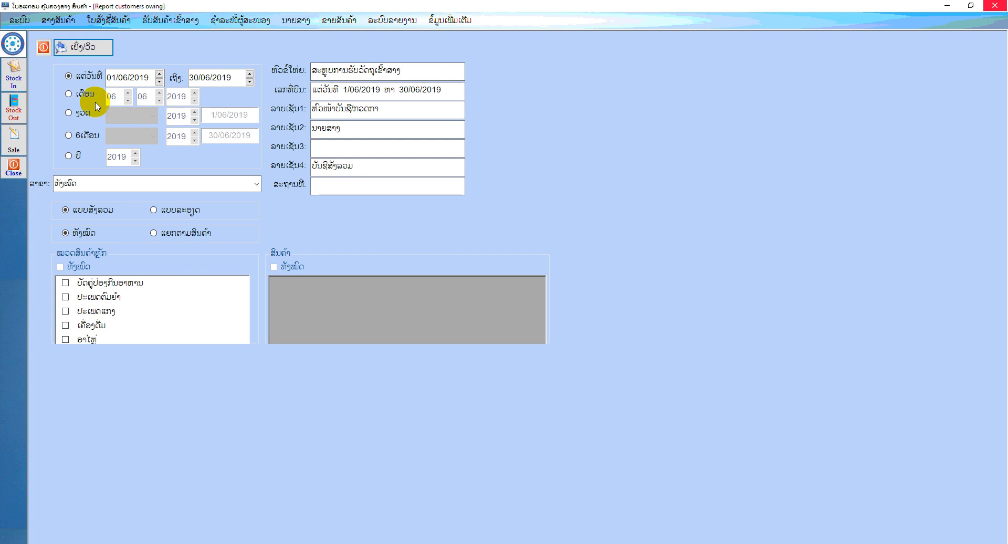
pyautogui.click(89, 97)
pyautogui.click(79, 113)
pyautogui.click(77, 135)
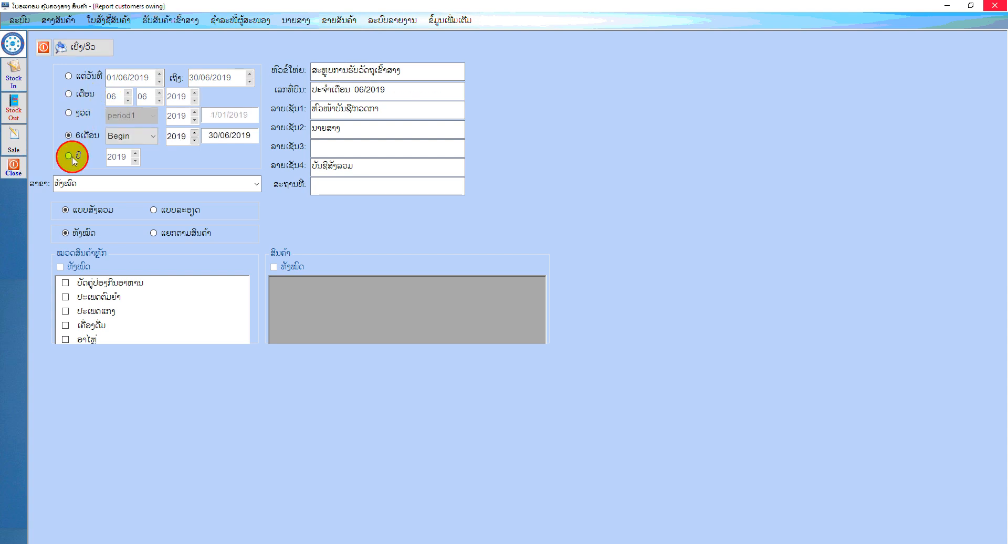
pyautogui.click(72, 156)
pyautogui.click(175, 210)
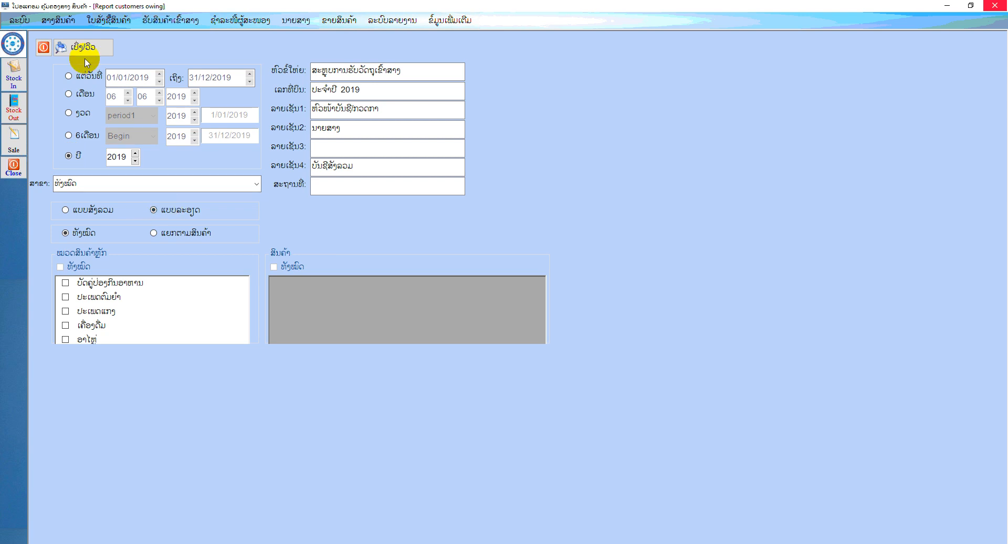
pyautogui.click(85, 54)
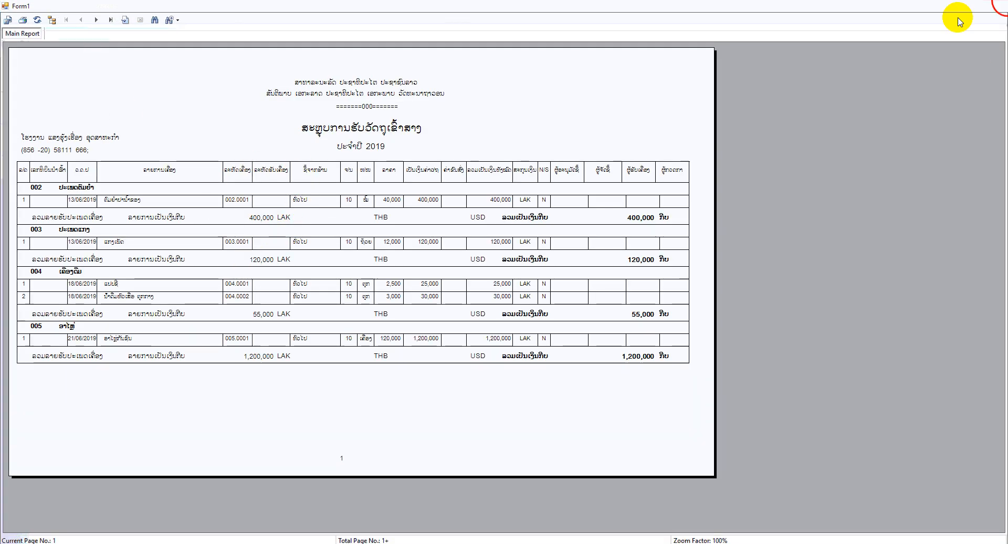
pyautogui.click(995, 5)
pyautogui.click(43, 47)
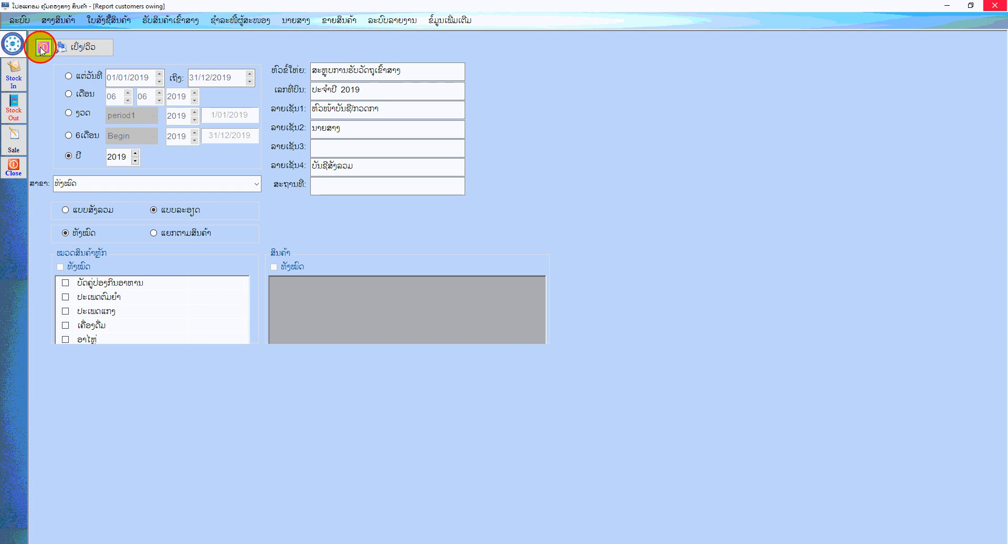
# Check the stock quantity of the product in the ອາໄຫຼ່ group in the product list, and close the list
pyautogui.click(52, 21)
pyautogui.click(75, 55)
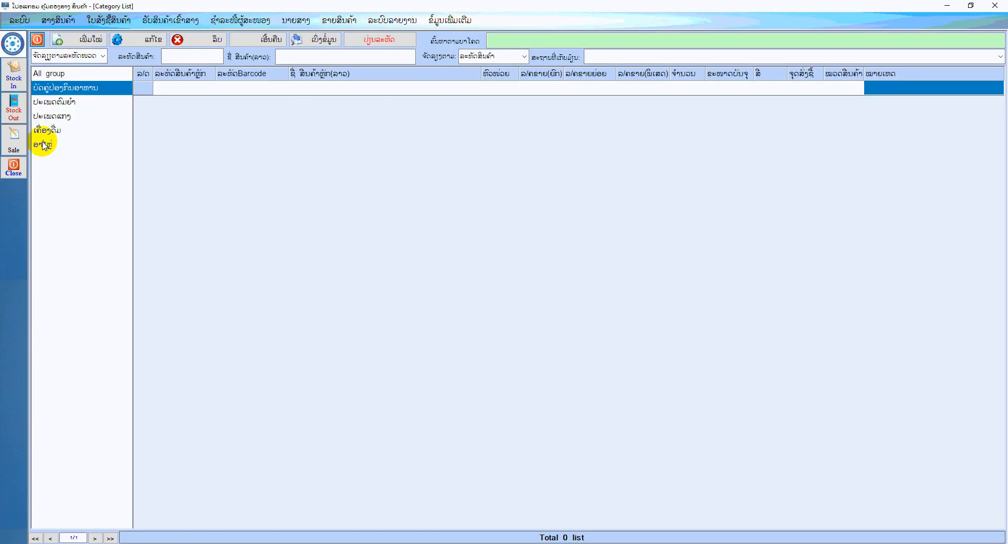
pyautogui.click(41, 143)
pyautogui.click(683, 89)
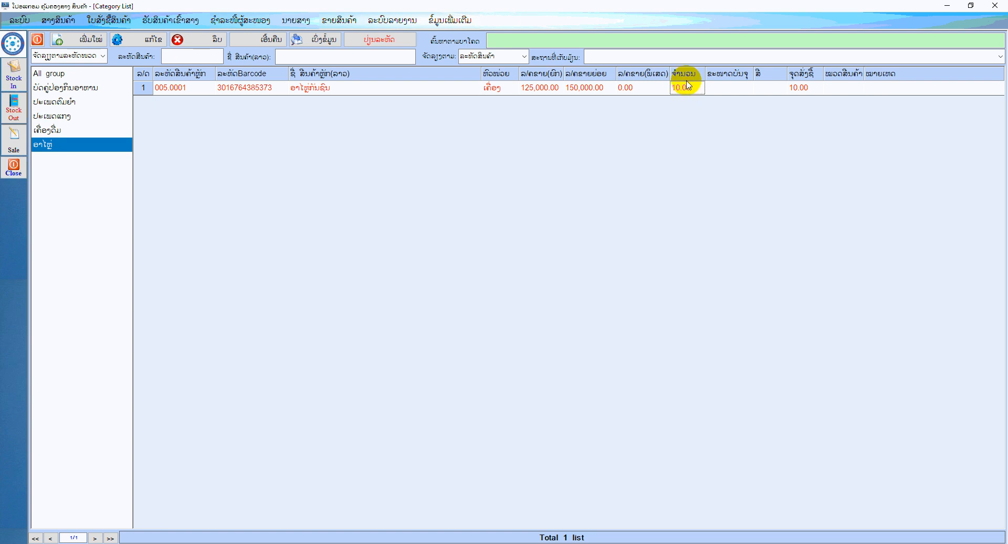
pyautogui.click(38, 39)
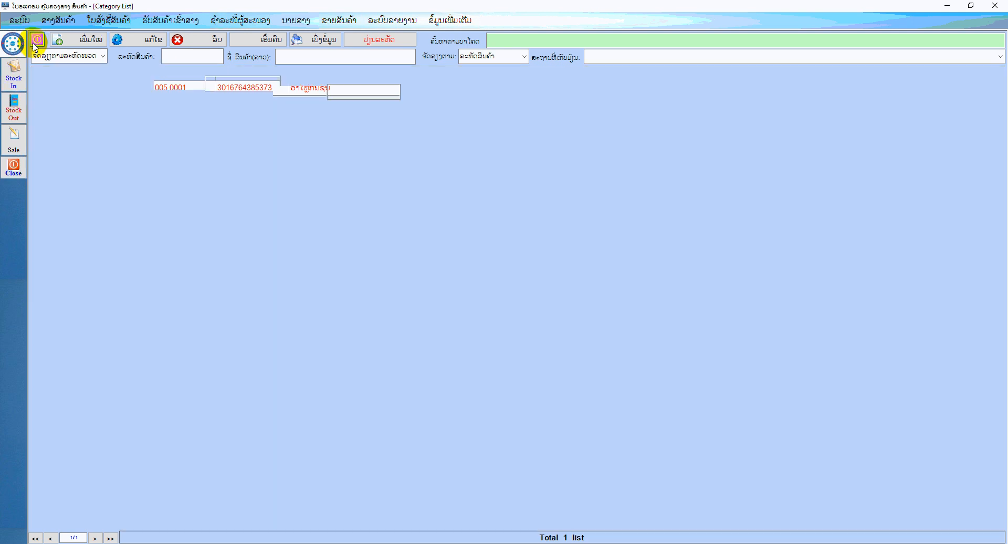
# Record a cash payment of 1,200,000 kip for the outstanding supplier invoice dated 21/06/2019, save it, and close the payment form
pyautogui.click(263, 24)
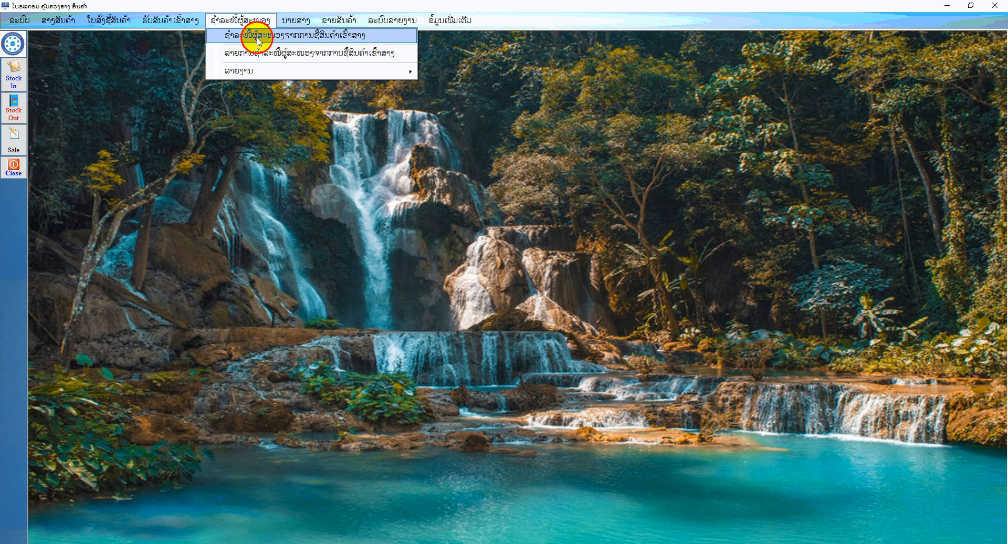
pyautogui.click(257, 37)
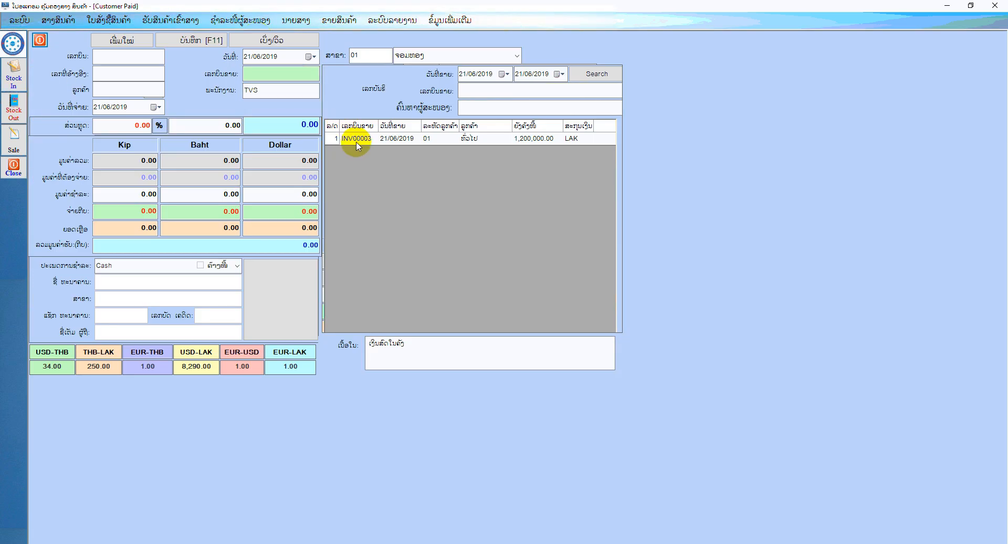
pyautogui.click(356, 139)
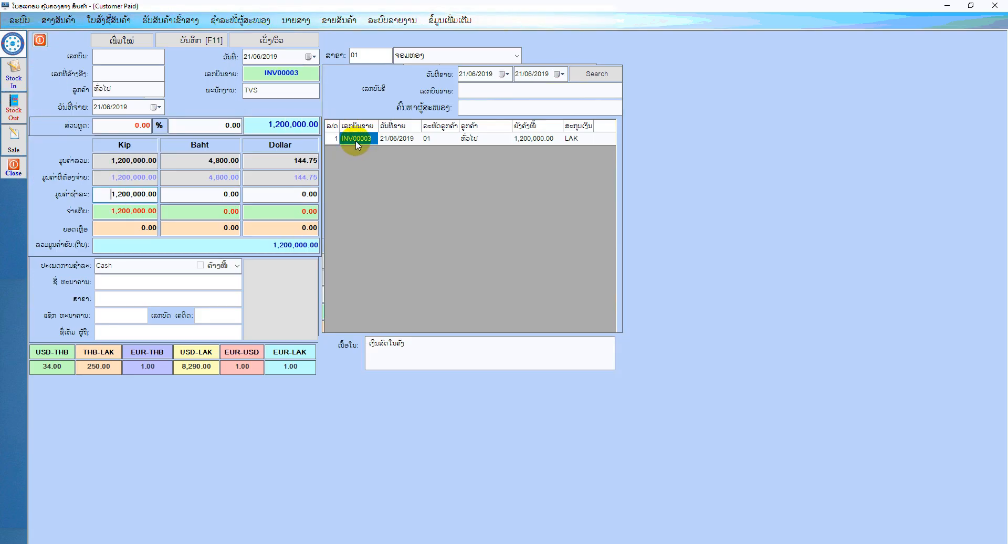
pyautogui.click(190, 44)
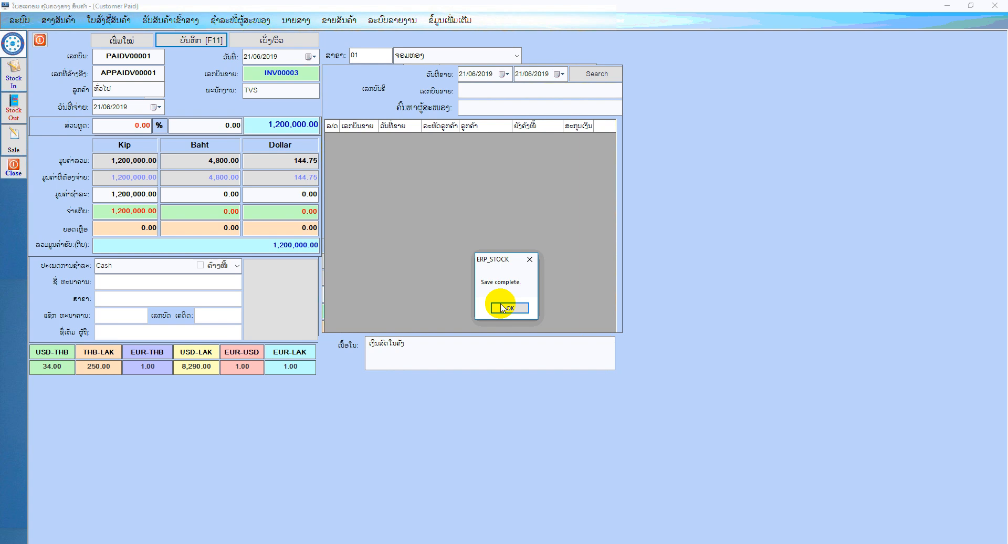
pyautogui.click(502, 307)
pyautogui.click(39, 39)
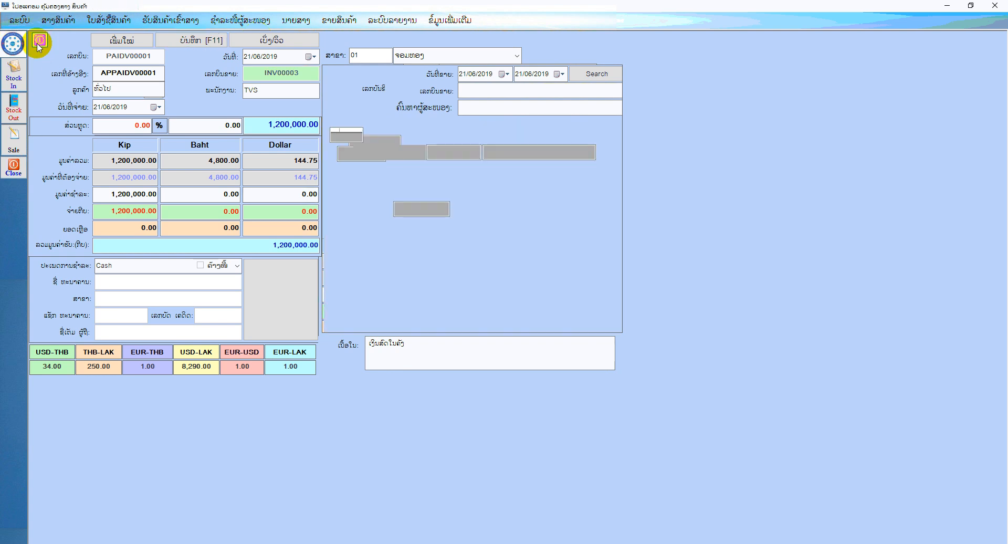
# Fill in a stock issue to branch 01 ຈອມທອງ with one ອາໄຫຼ່ກັນຊົນ from the ອາໄຫຼ່ group, and close the form unsaved
pyautogui.click(297, 22)
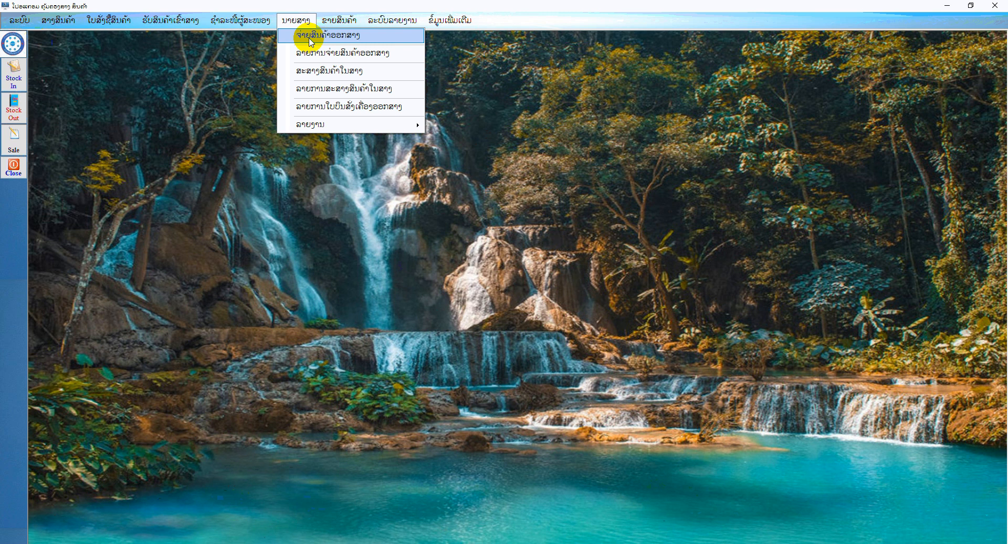
pyautogui.click(310, 37)
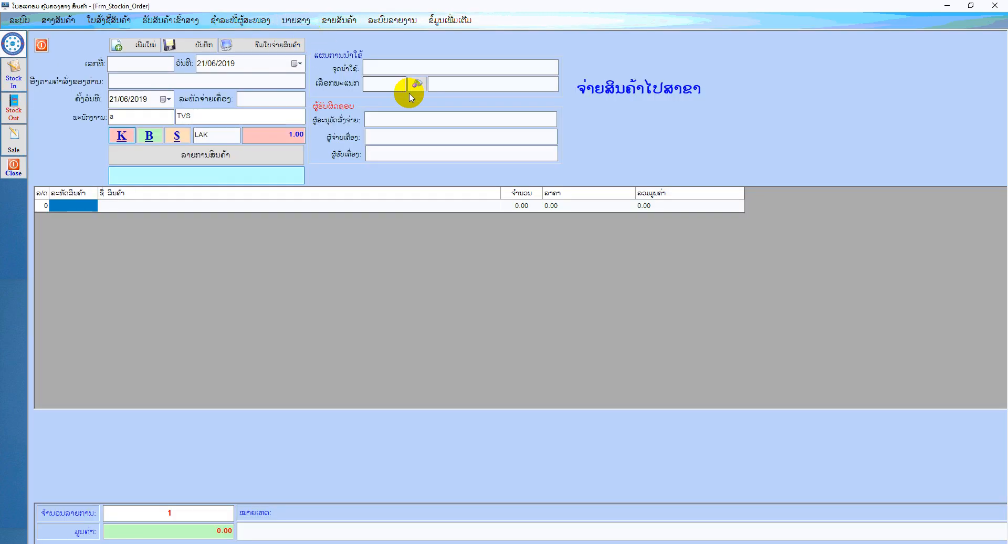
pyautogui.click(417, 84)
pyautogui.doubleClick(412, 189)
pyautogui.click(204, 152)
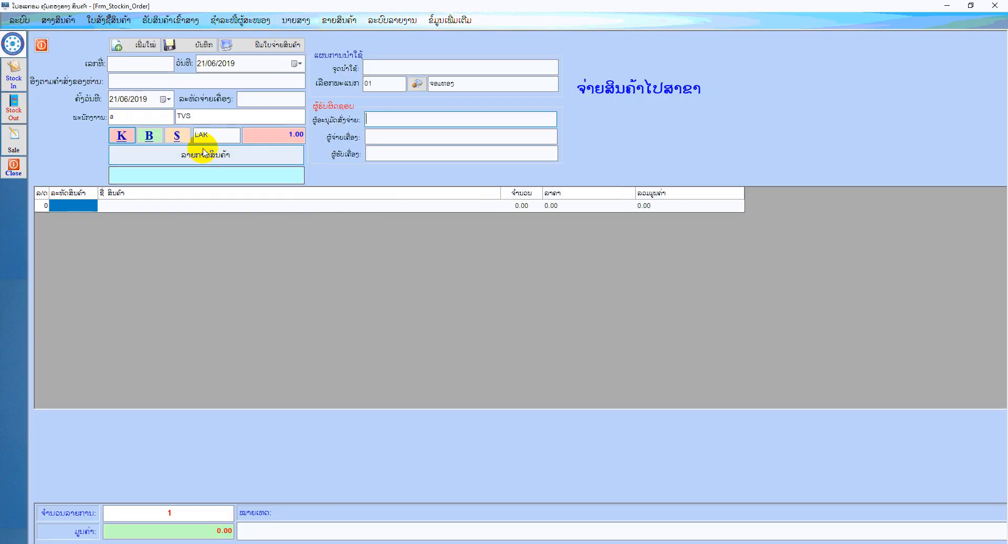
pyautogui.click(313, 234)
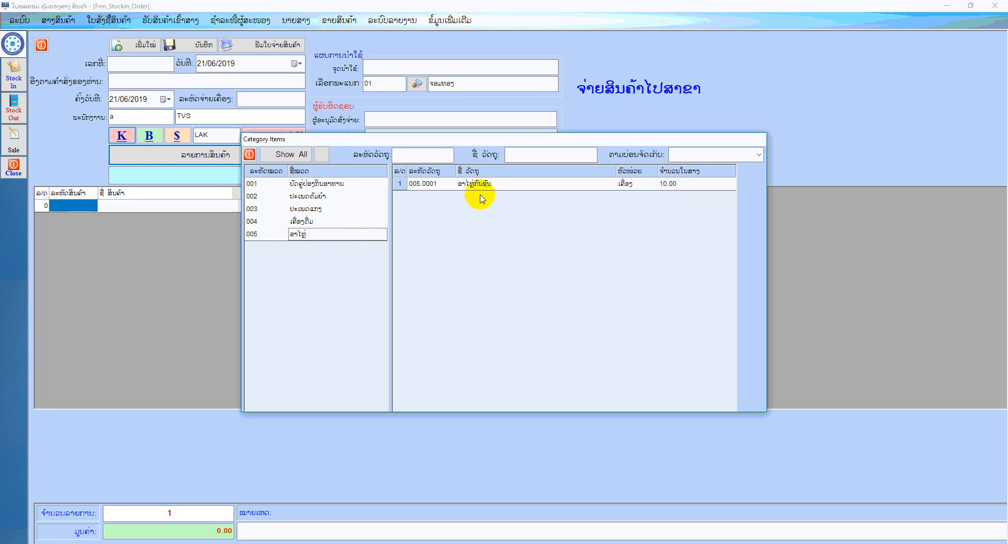
pyautogui.doubleClick(477, 184)
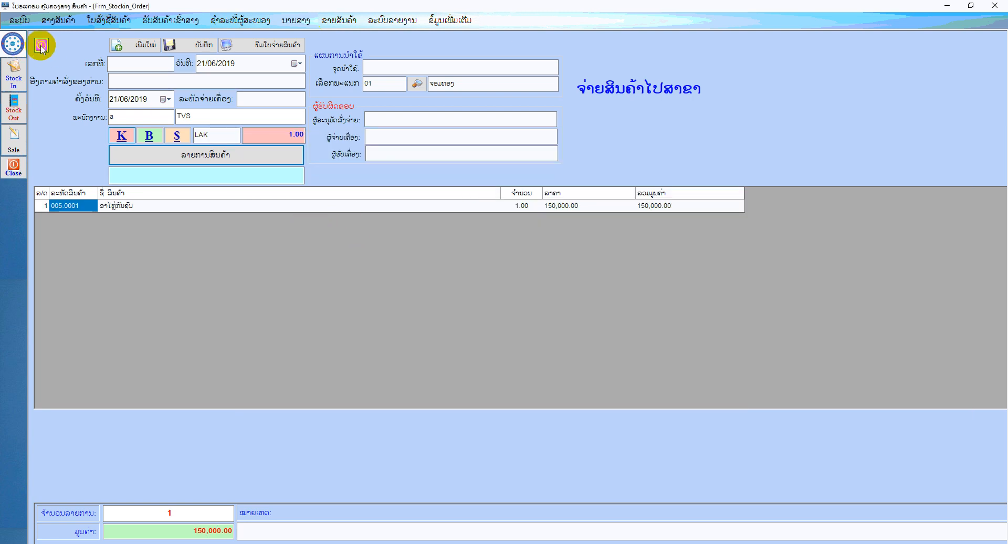
pyautogui.click(139, 46)
# Show the stock clearance form for issuing broken goods (ຈ່າຍສິນຄ້າທີ່ແຕກ), and close it
pyautogui.click(294, 21)
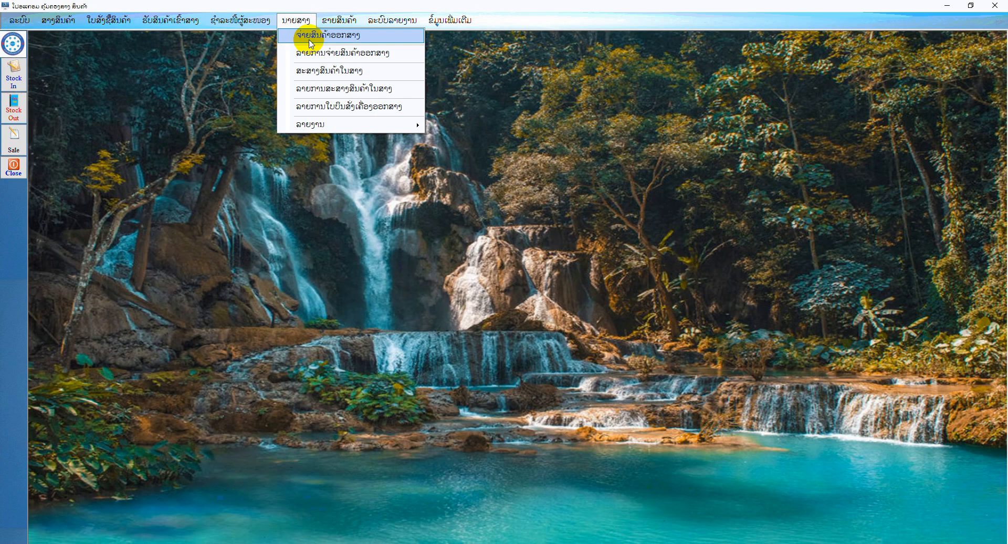
pyautogui.click(321, 73)
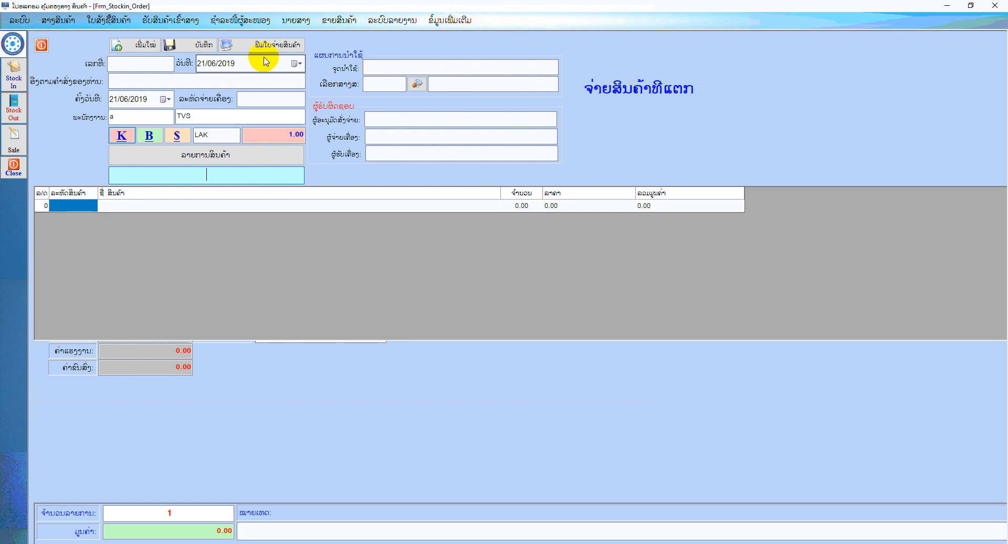
pyautogui.click(41, 48)
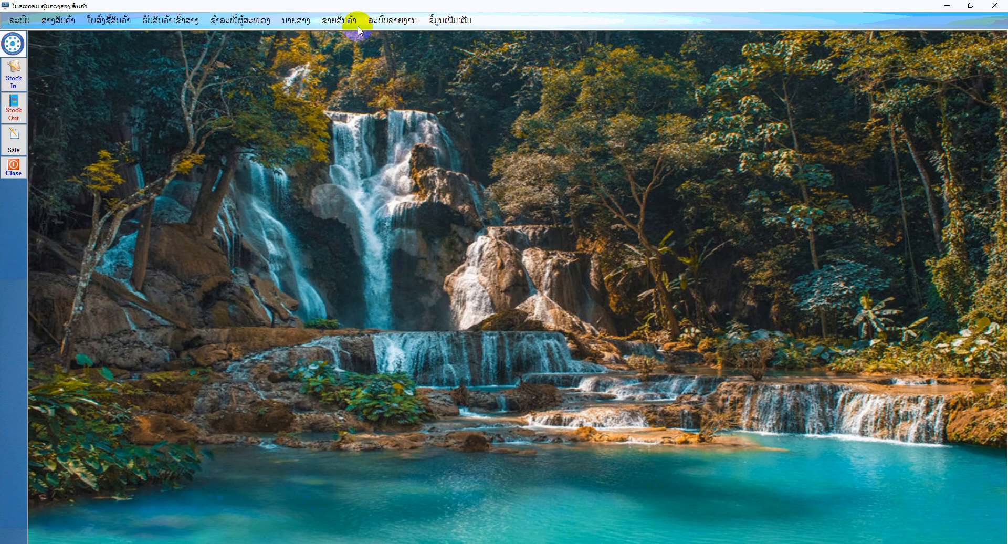
# Create a price quotation for ອາໄຫຼ່ກັນຊົນ from the ອາໄຫຼ່ group with a quantity of 2
pyautogui.click(351, 21)
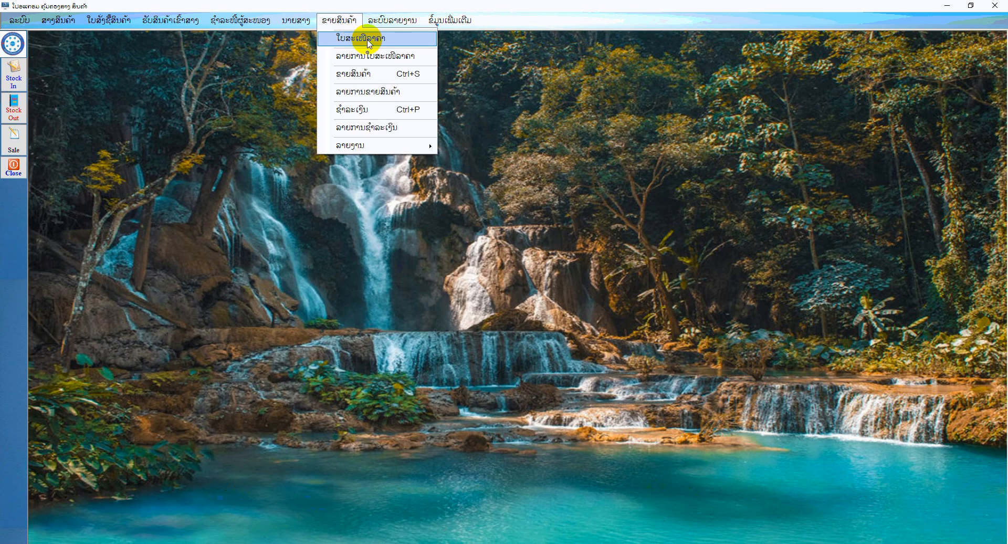
pyautogui.click(368, 39)
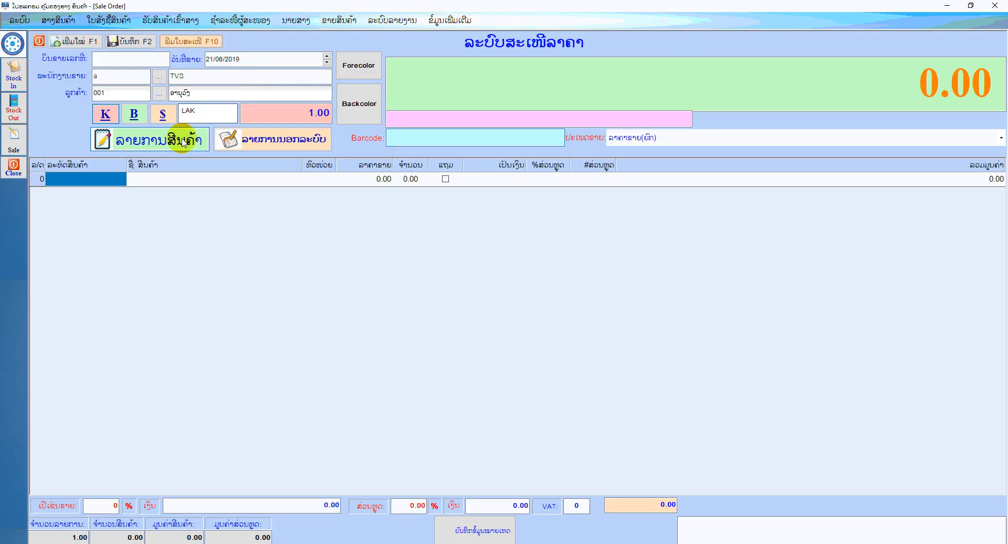
pyautogui.click(182, 142)
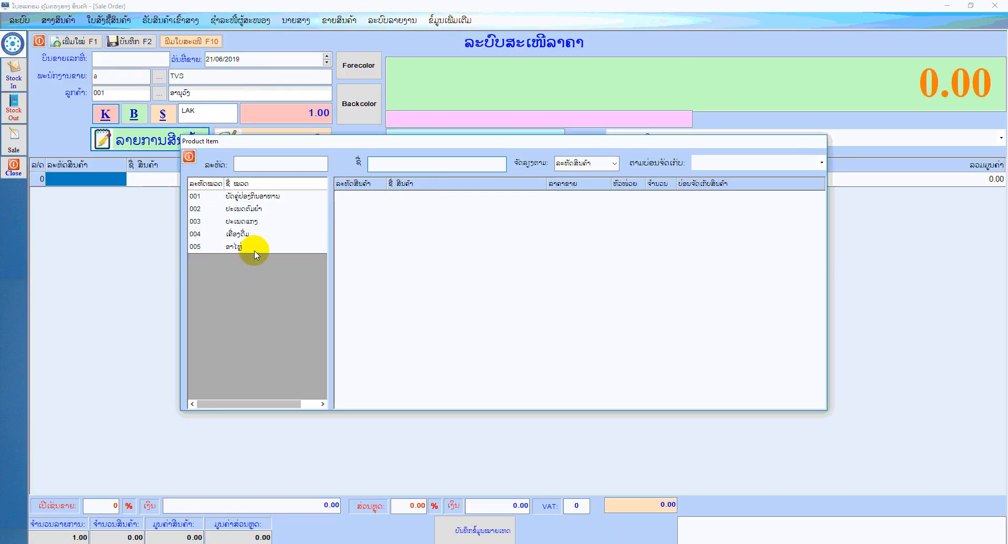
pyautogui.click(251, 247)
pyautogui.doubleClick(415, 195)
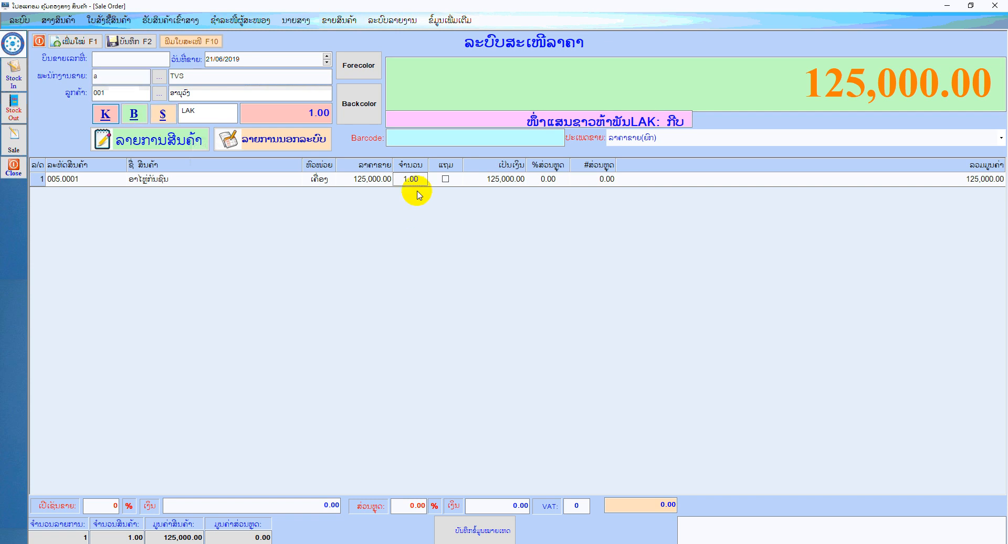
pyautogui.press('Return')
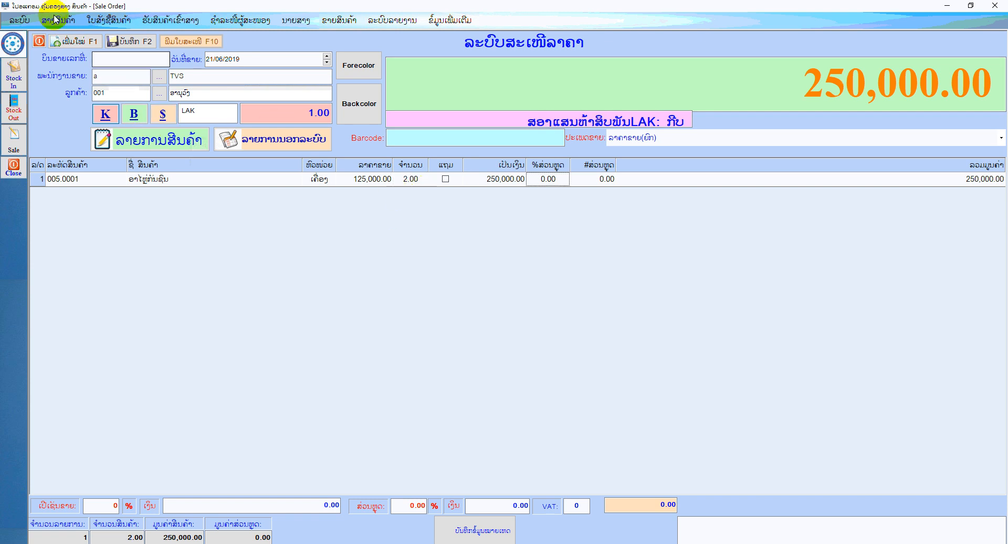
# Save the quotation, preview its printout, and close the preview
pyautogui.click(140, 42)
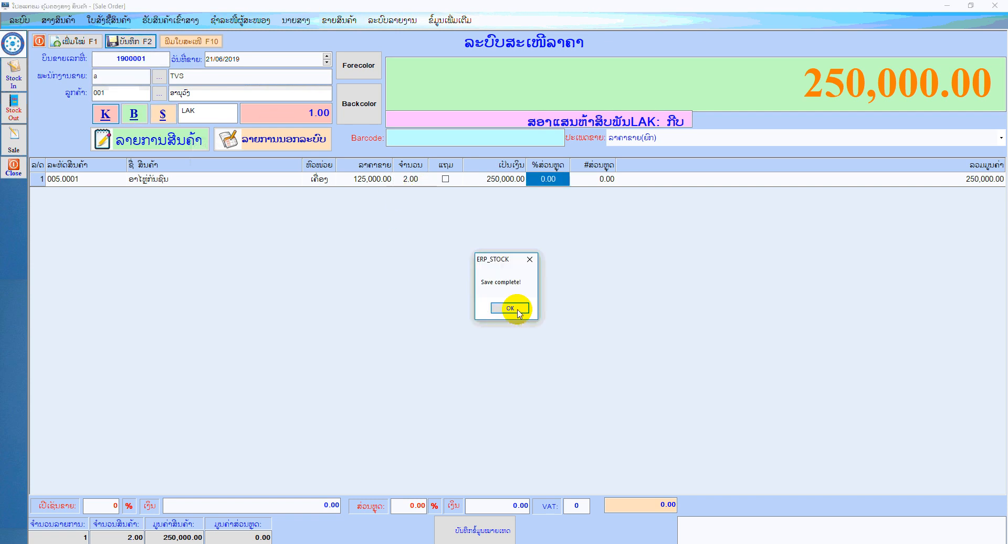
pyautogui.click(510, 309)
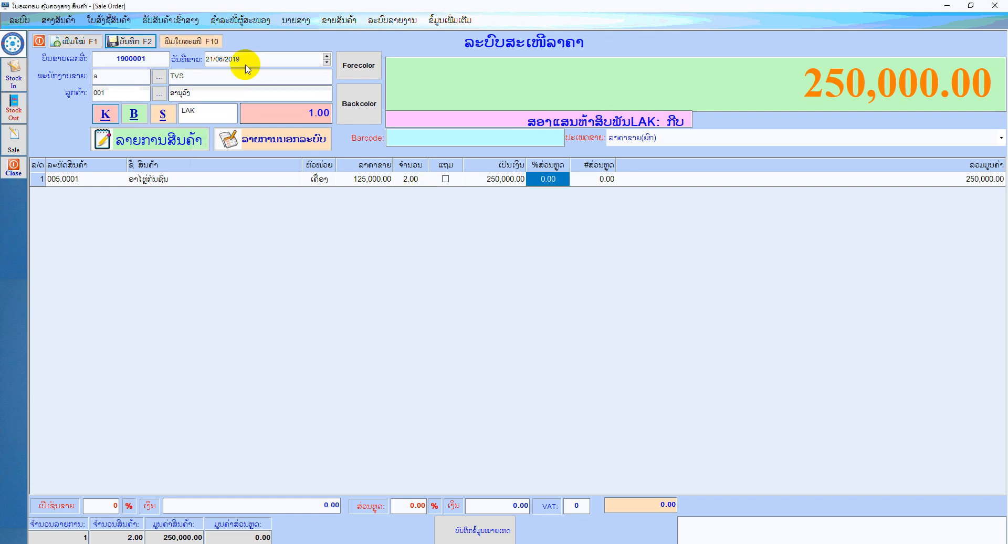
pyautogui.click(213, 42)
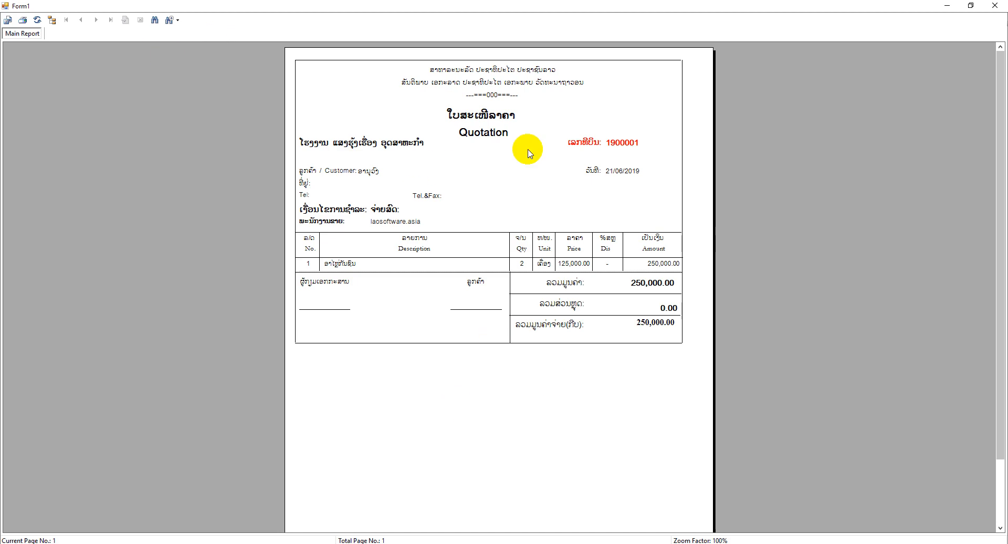
pyautogui.click(995, 5)
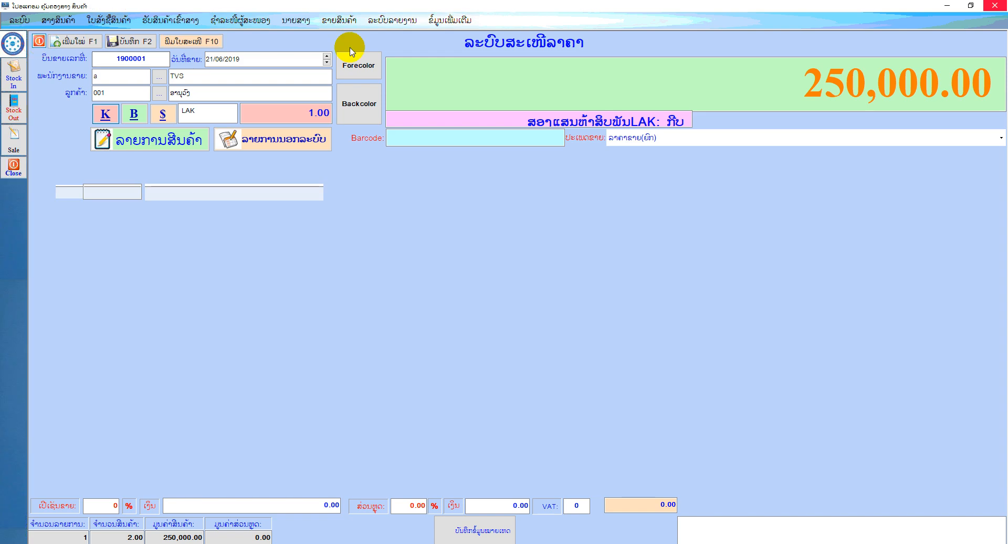
# Open a new counter sale and load the saved quotation of 21/06/2019 into it
pyautogui.click(338, 19)
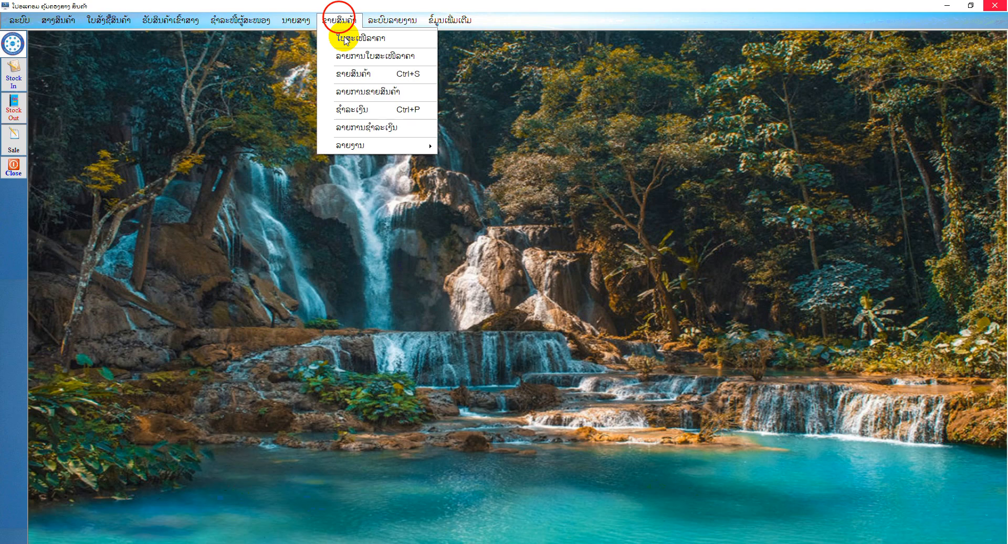
pyautogui.click(348, 75)
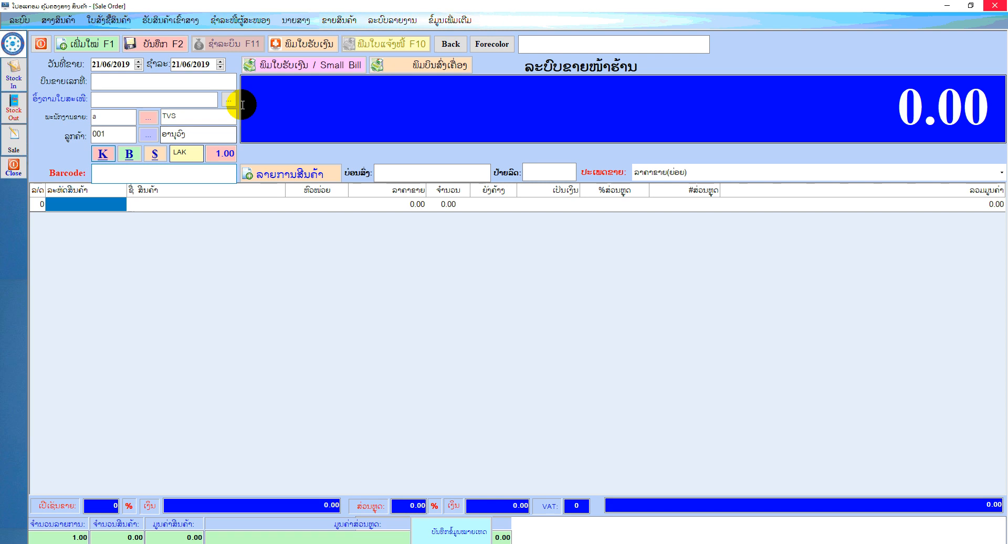
pyautogui.click(229, 102)
pyautogui.click(219, 108)
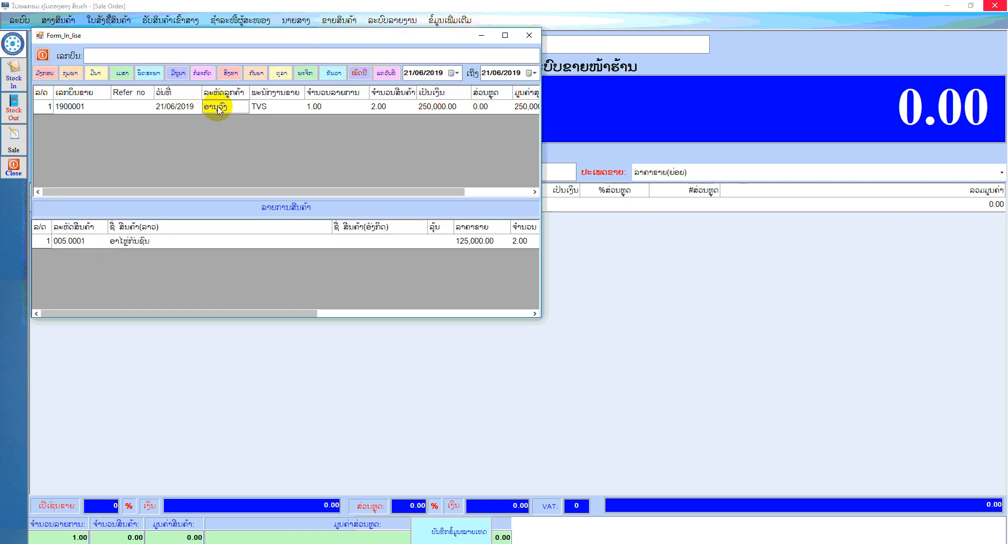
pyautogui.doubleClick(218, 108)
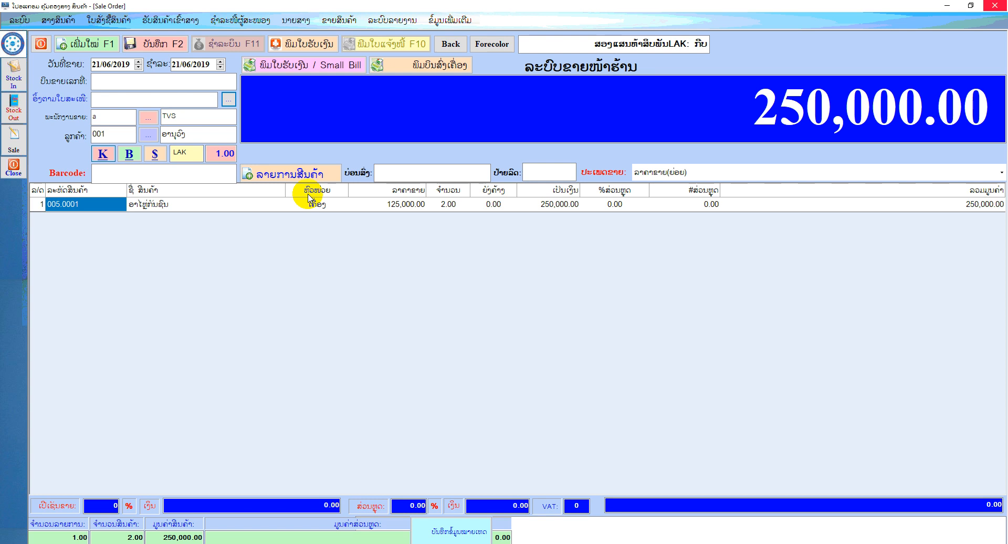
# Remove the quoted line from the sale and add ອາໄຫຼ່ກັນຊົນ from the ອາໄຫຼ່ product group instead
pyautogui.doubleClick(274, 205)
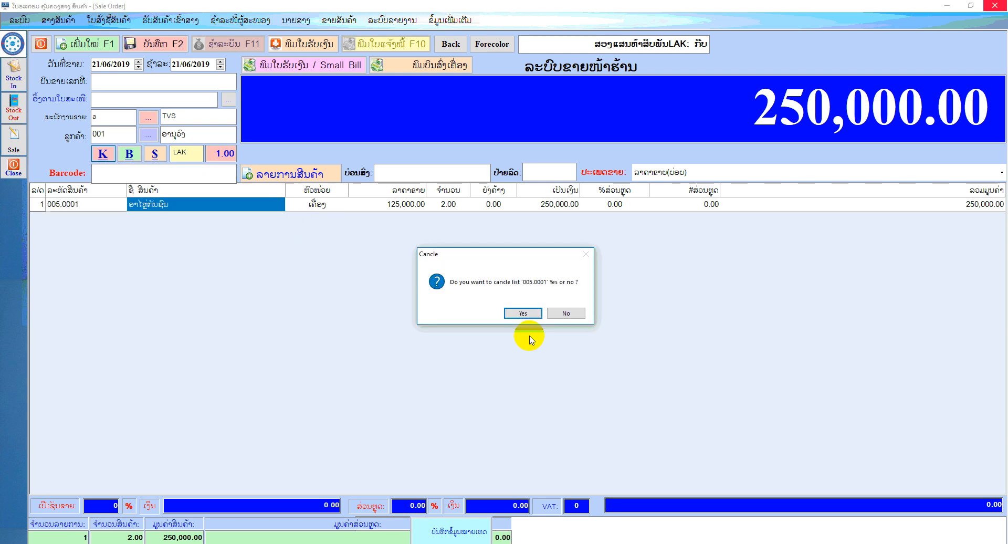
pyautogui.click(525, 313)
pyautogui.click(311, 179)
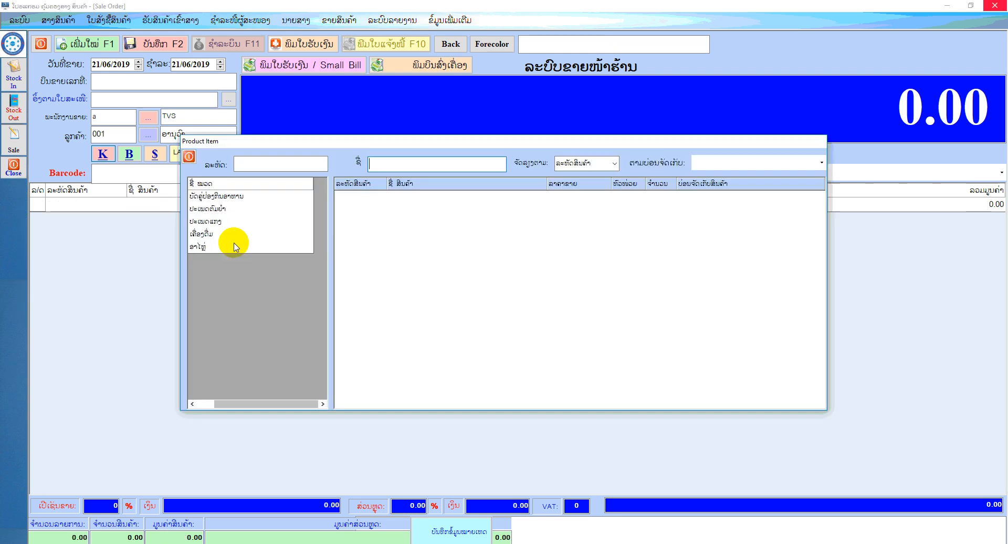
pyautogui.click(233, 247)
pyautogui.doubleClick(412, 198)
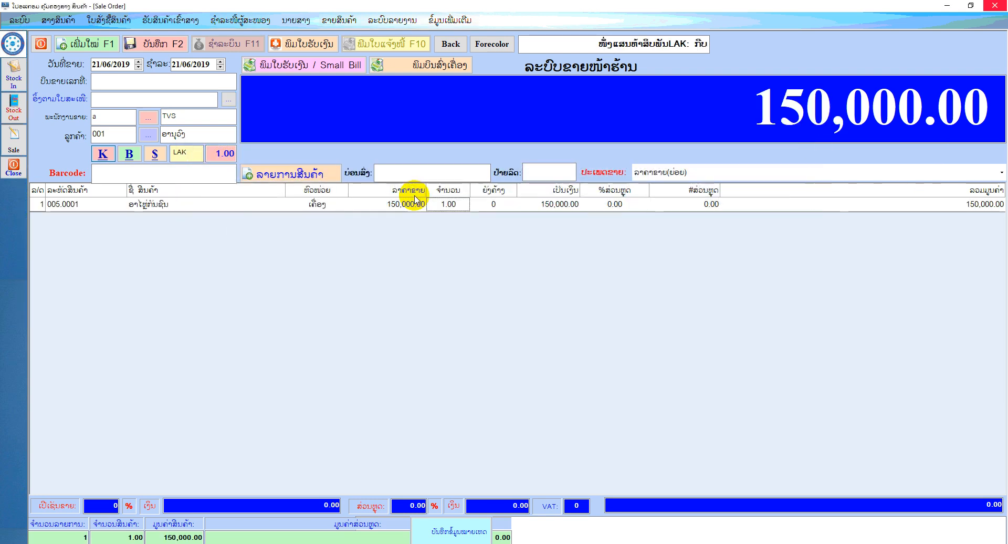
# Reload the saved quotation into the sale and assign the first listed staff member as the salesperson
pyautogui.click(228, 99)
pyautogui.doubleClick(225, 119)
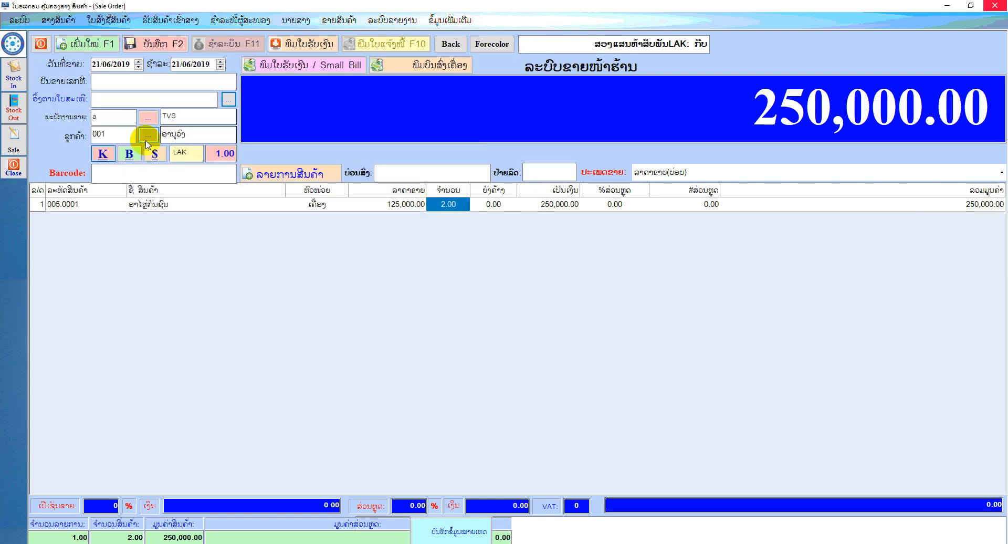
pyautogui.click(148, 116)
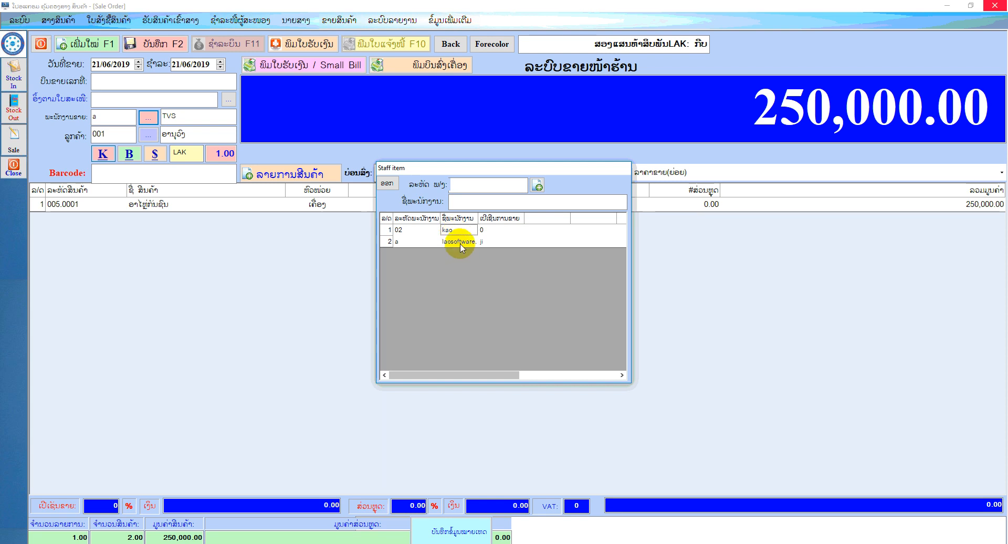
pyautogui.doubleClick(450, 230)
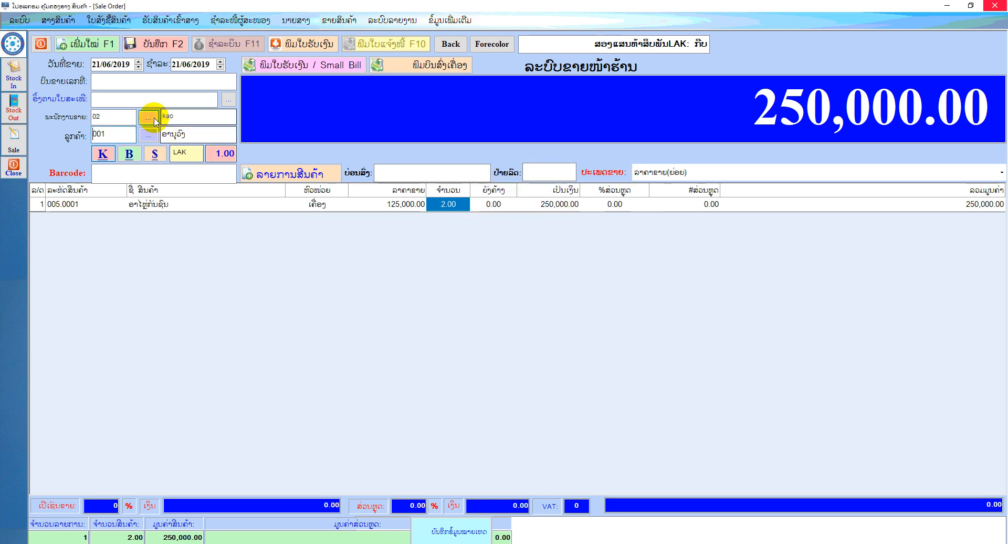
# Save the sale, preview its debt notice (ໃບແຈ້ງໜີ້), and close the preview
pyautogui.click(164, 50)
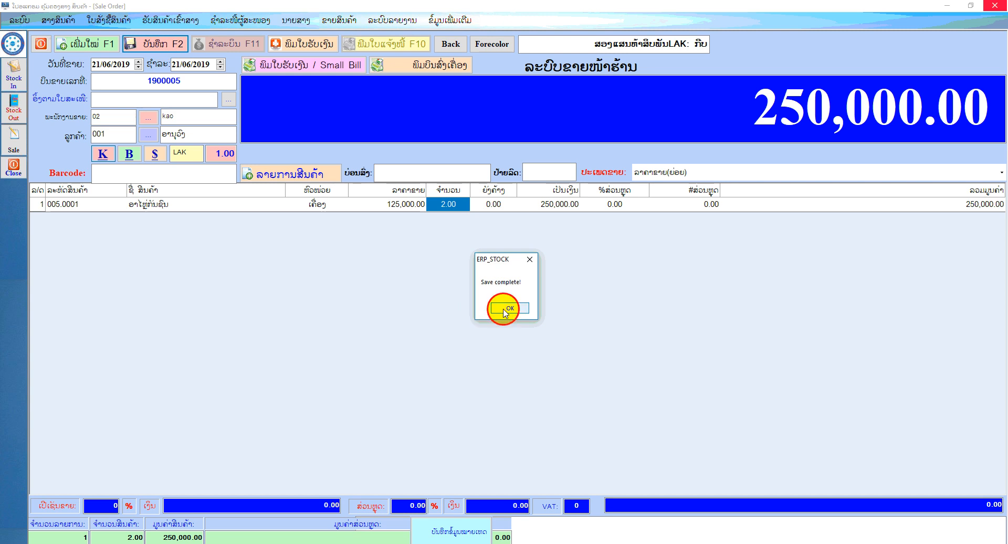
pyautogui.click(506, 311)
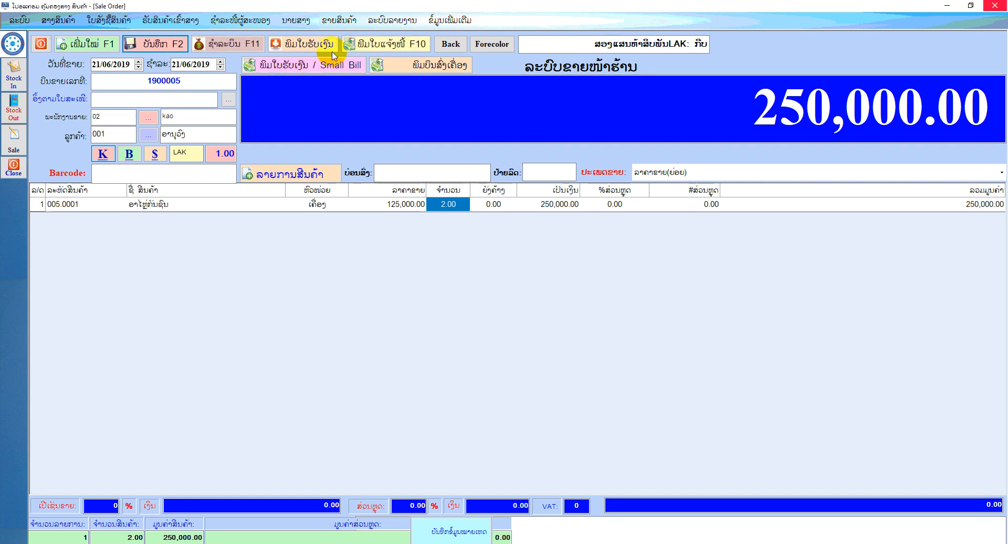
pyautogui.click(417, 49)
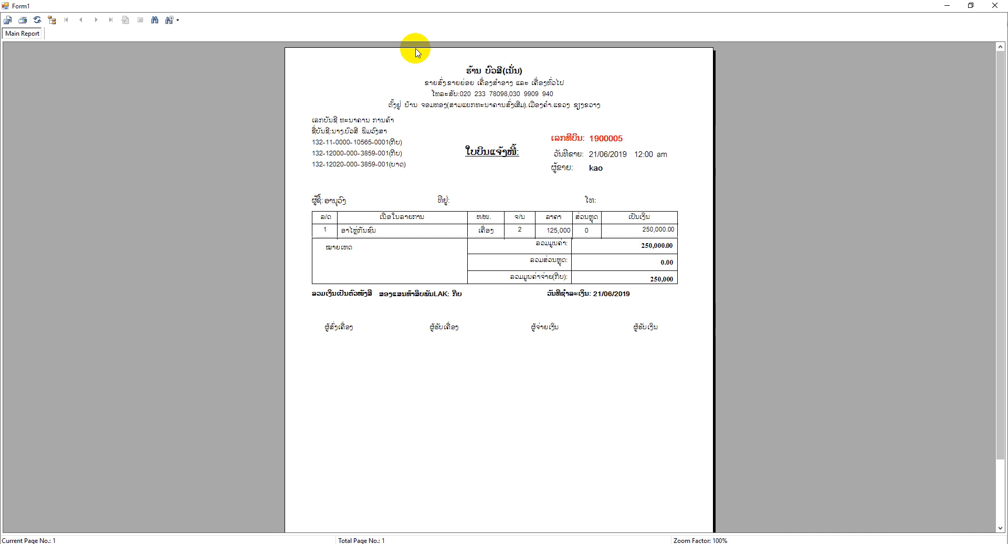
pyautogui.click(996, 6)
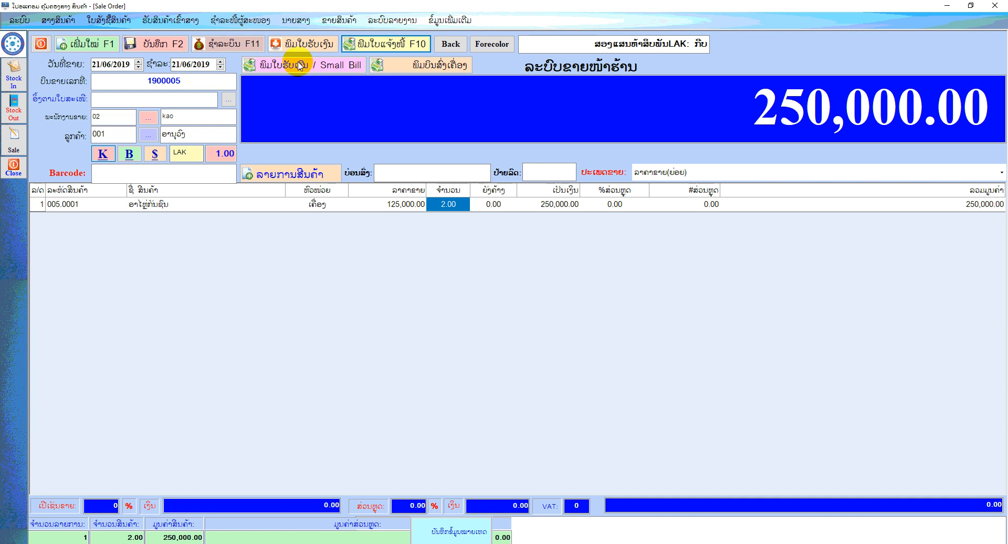
# Preview the sale's small bill receipt and its delivery note, closing each preview
pyautogui.click(332, 65)
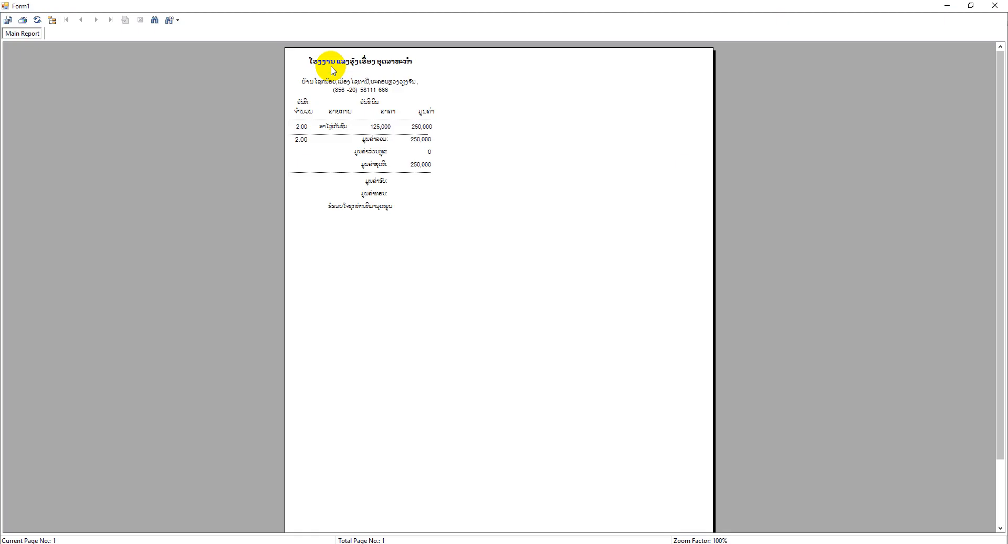
pyautogui.click(995, 6)
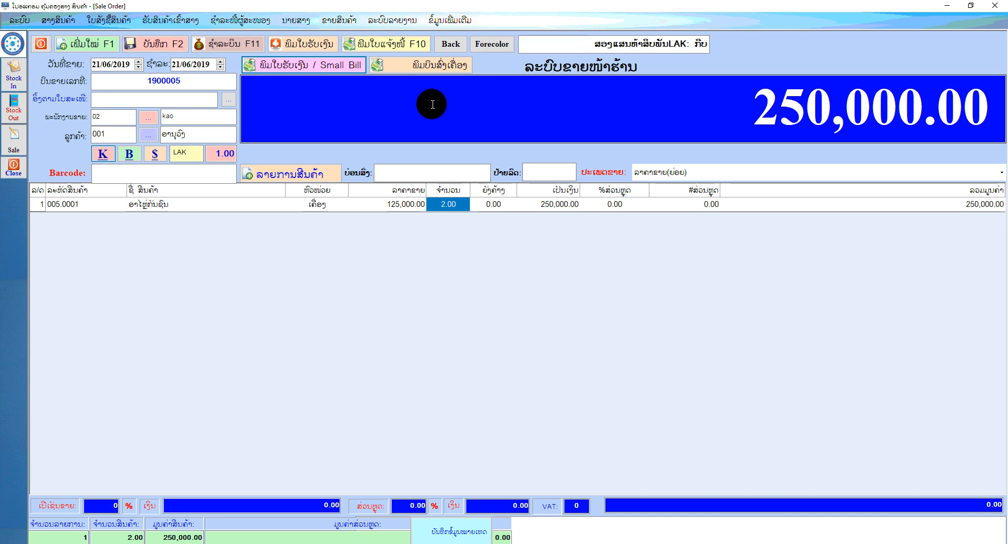
pyautogui.click(435, 71)
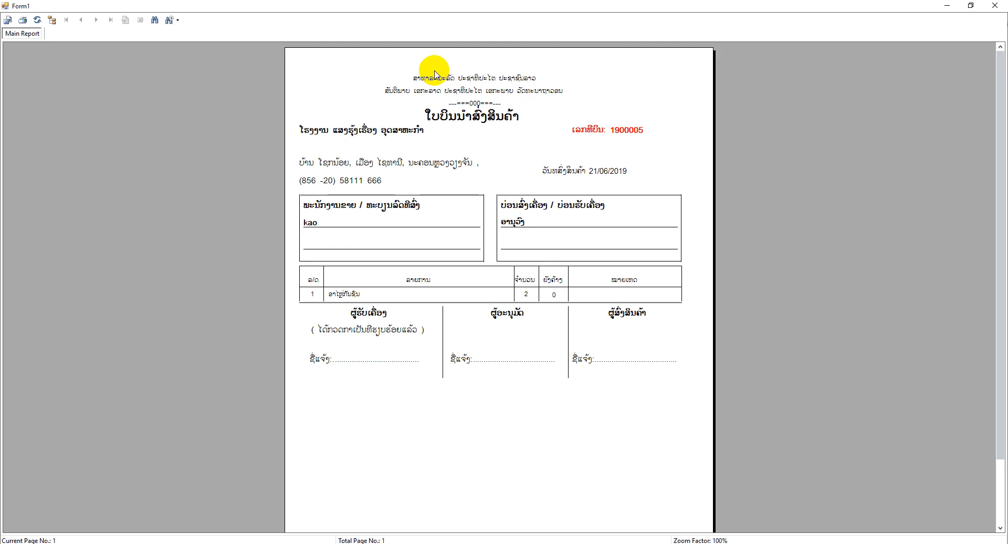
pyautogui.click(995, 5)
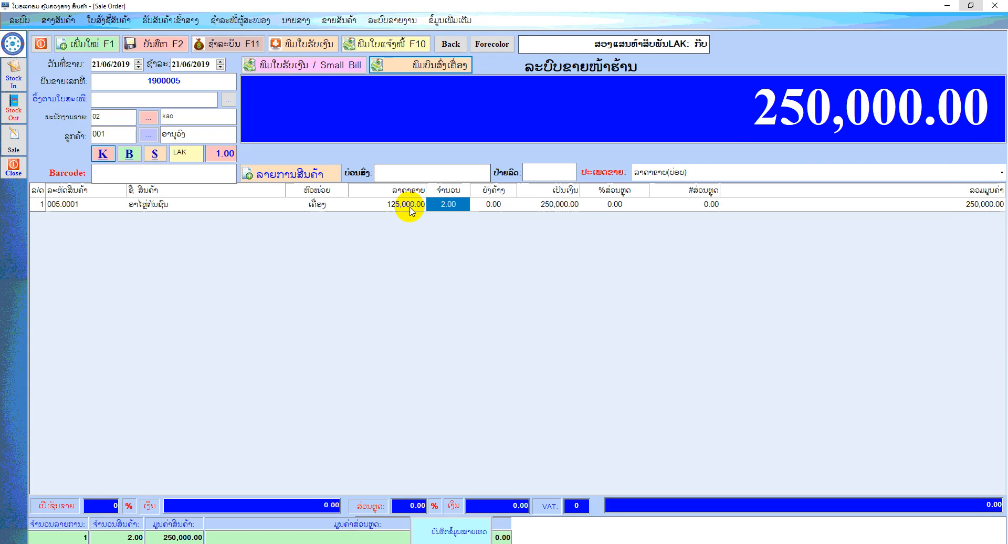
# Show the delivery place field, the price types for the sale, and the bill's Customer Paid form, and close the form
pyautogui.click(405, 171)
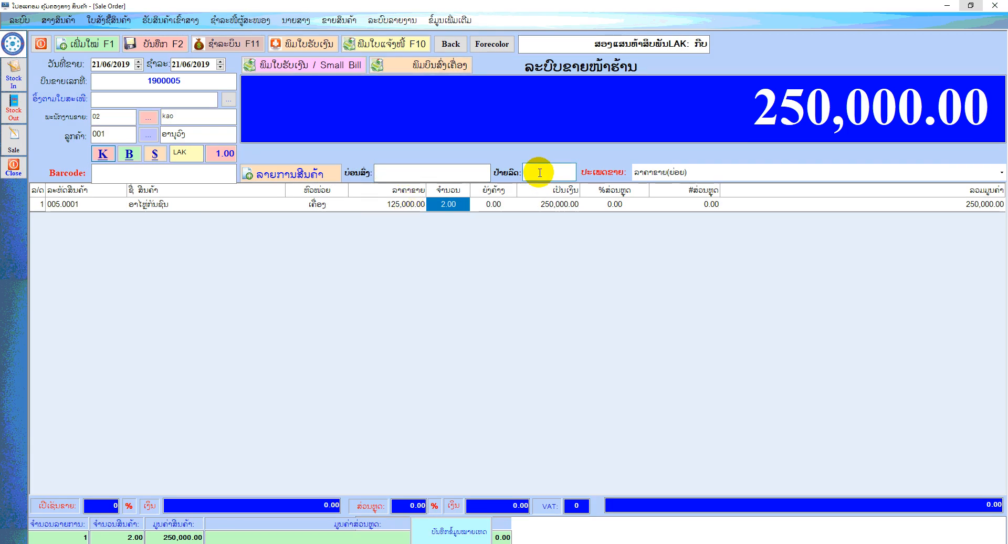
pyautogui.click(999, 171)
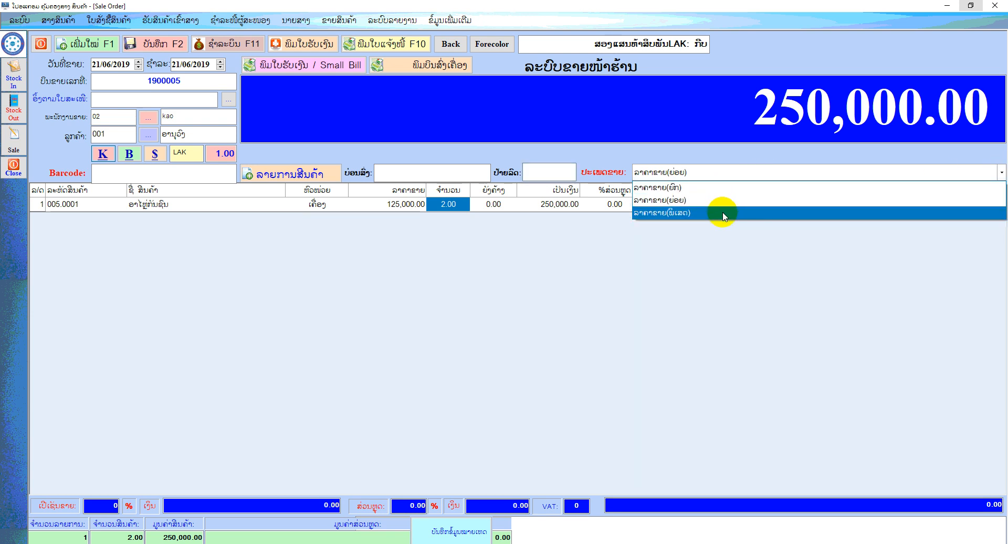
pyautogui.click(542, 292)
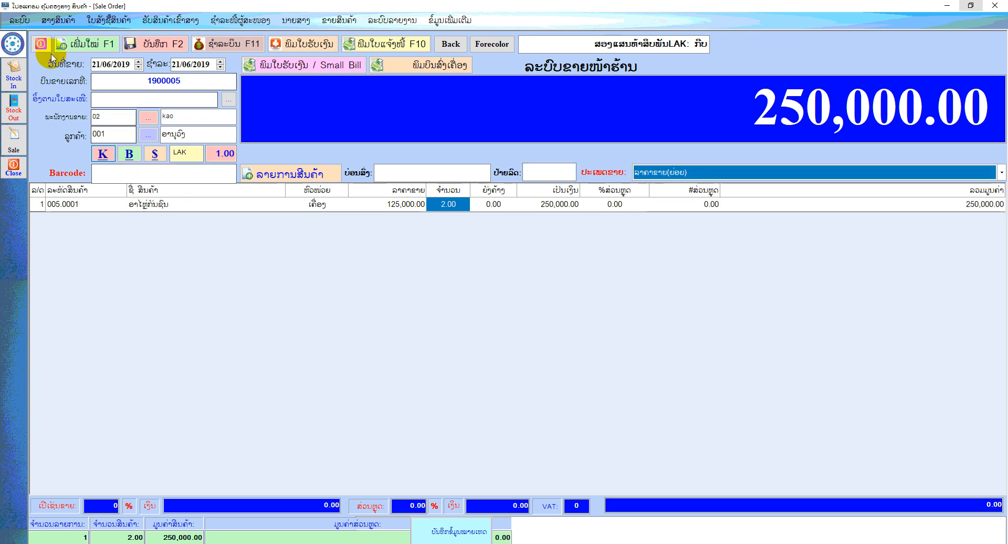
pyautogui.click(249, 46)
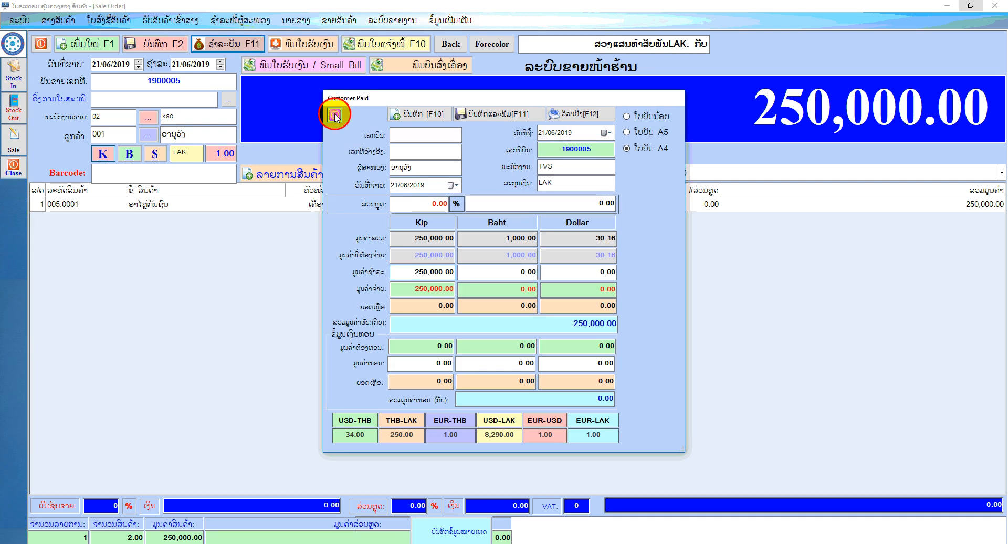
pyautogui.click(335, 115)
# View the daily sales report (ລາຍງານການຂາຍປະຈຳວັນ) for 21/06/2019, and close the preview and the report form
pyautogui.click(337, 21)
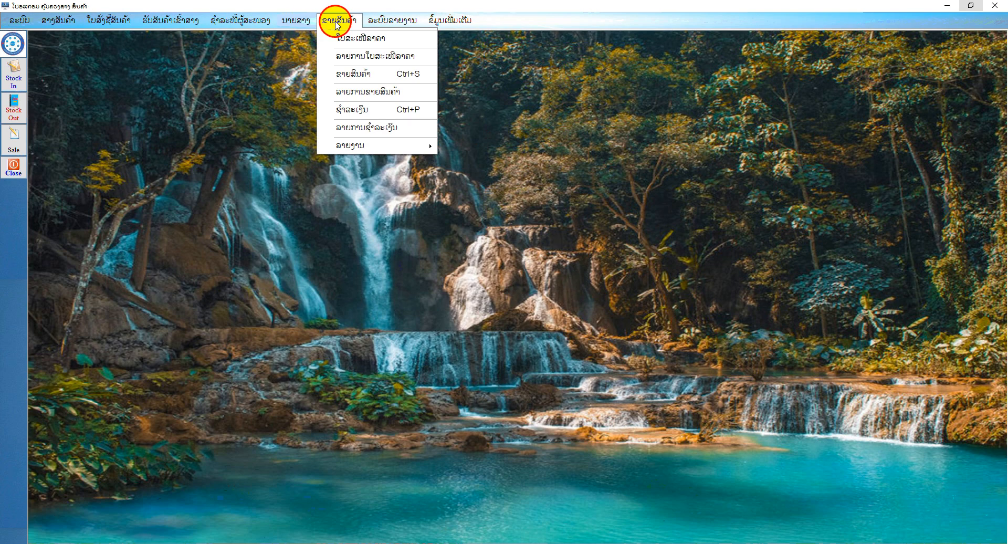
pyautogui.moveTo(360, 143)
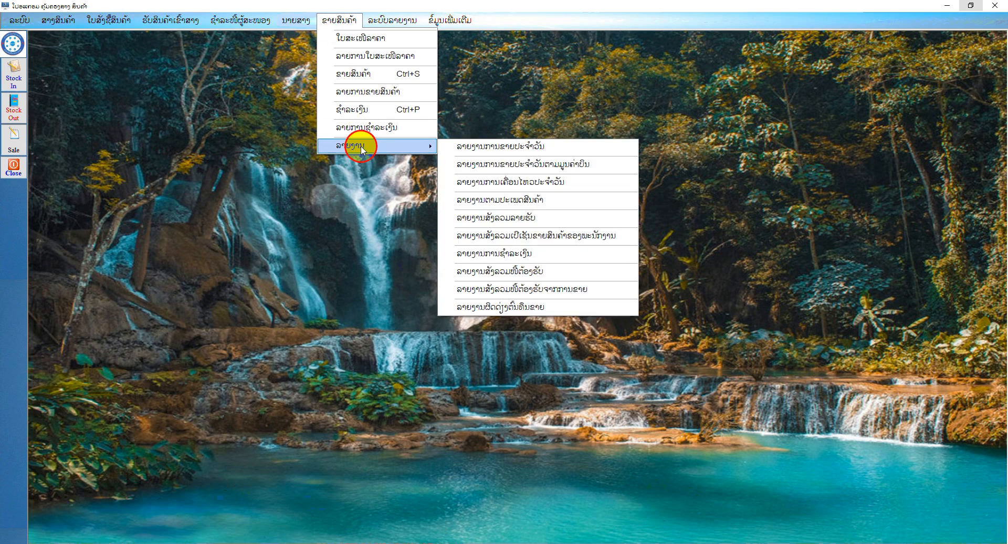
pyautogui.click(541, 149)
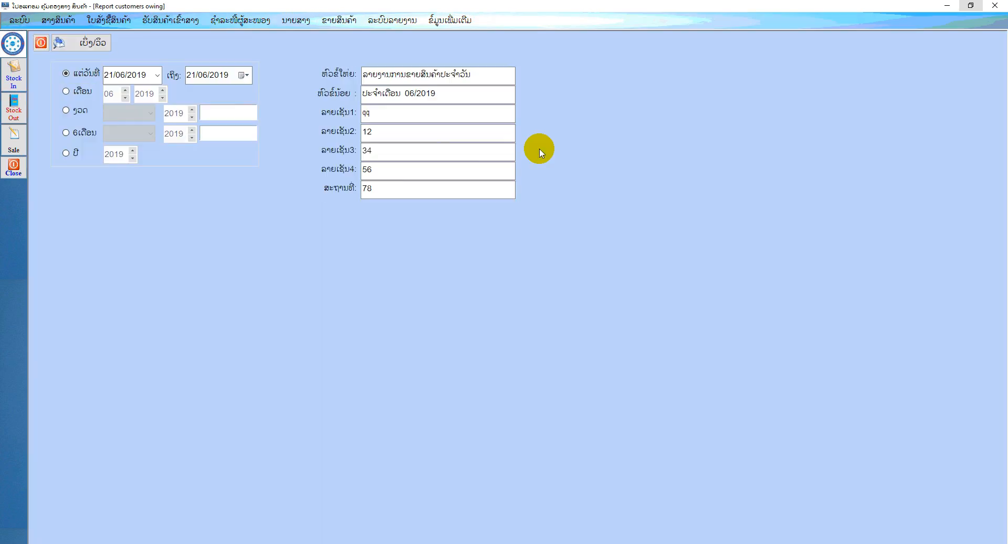
pyautogui.click(87, 45)
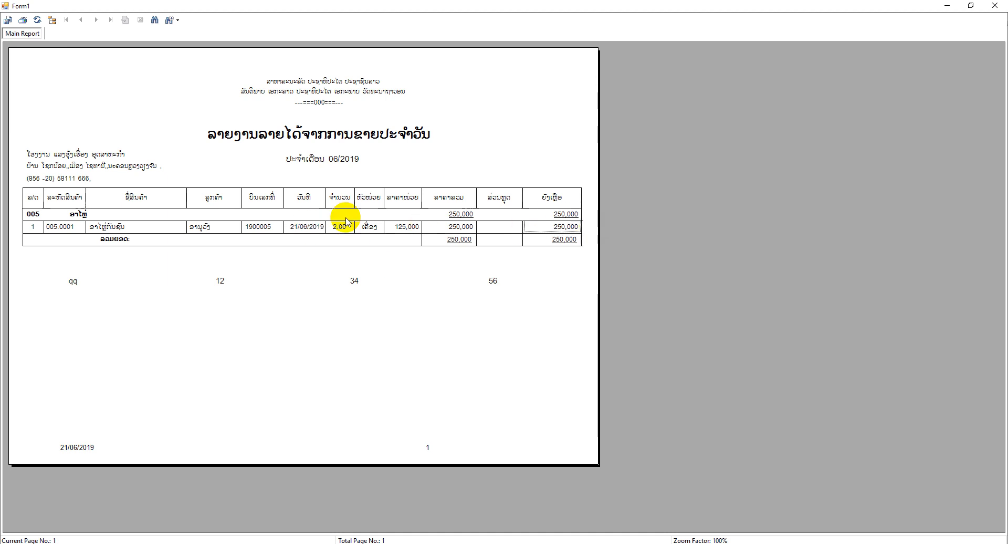
pyautogui.click(97, 252)
pyautogui.click(996, 5)
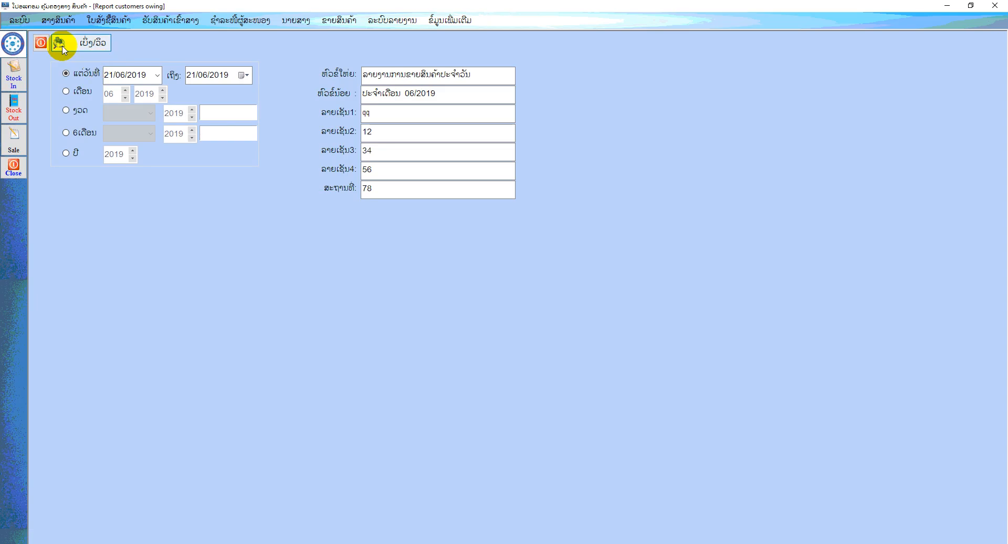
pyautogui.click(47, 45)
# View the daily sales report by bill value (ລາຍງານການຂາຍປະຈຳວັນຕາມມູນຄ່າບິນ) for 21/06/2019, and close it
pyautogui.click(344, 20)
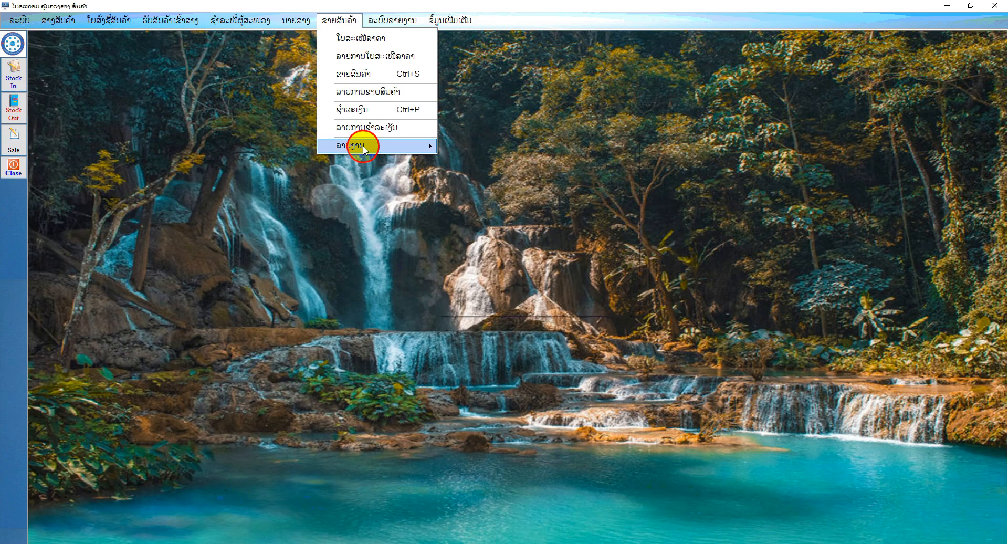
pyautogui.moveTo(357, 142)
pyautogui.click(531, 164)
pyautogui.click(91, 40)
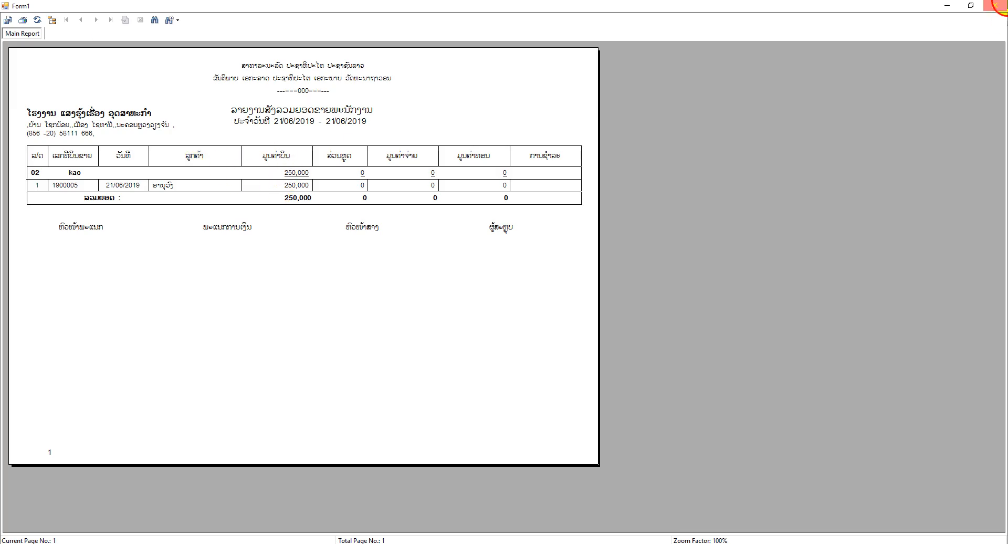
pyautogui.click(997, 5)
pyautogui.click(38, 41)
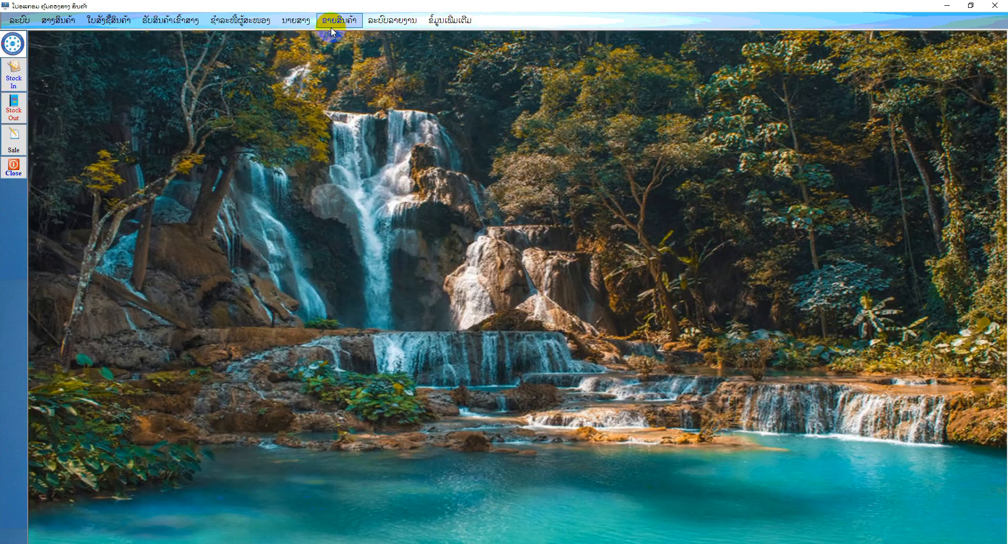
# Set up the daily movement report (ລາຍງານການເຄື່ອນໄຫວປະຈຳວັນ) as ສະເພາະ with only the first listed staff member ticked
pyautogui.click(331, 23)
pyautogui.moveTo(367, 146)
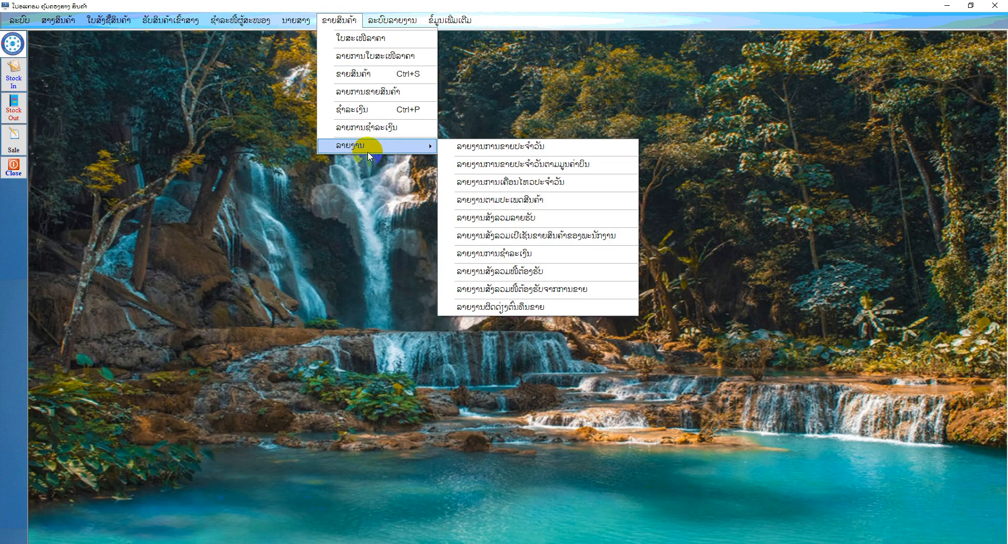
pyautogui.click(548, 184)
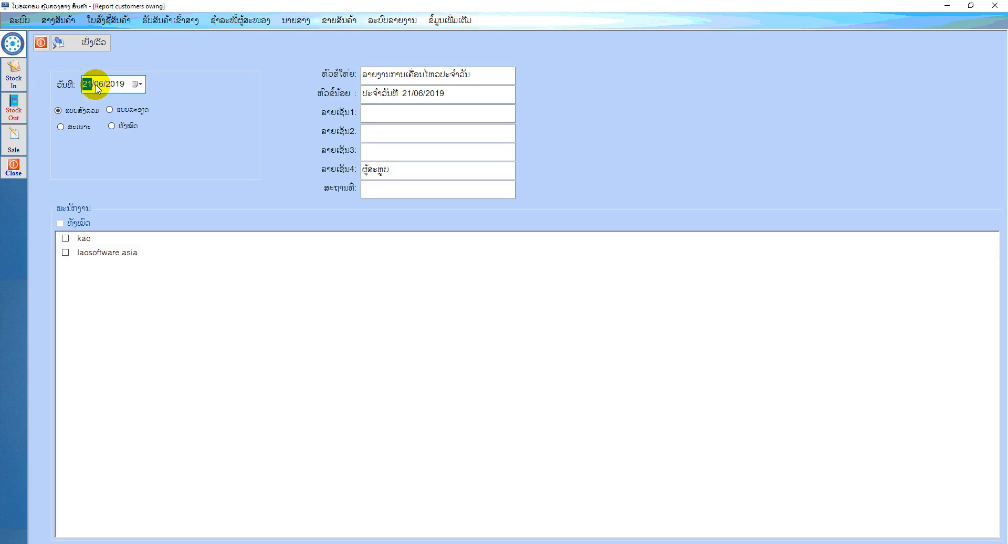
pyautogui.click(124, 129)
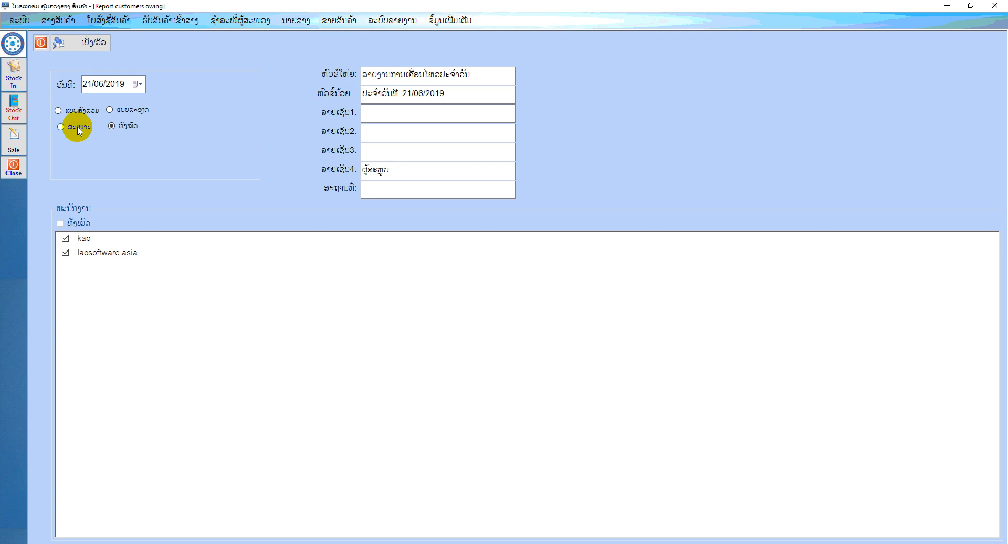
pyautogui.click(77, 129)
pyautogui.click(60, 222)
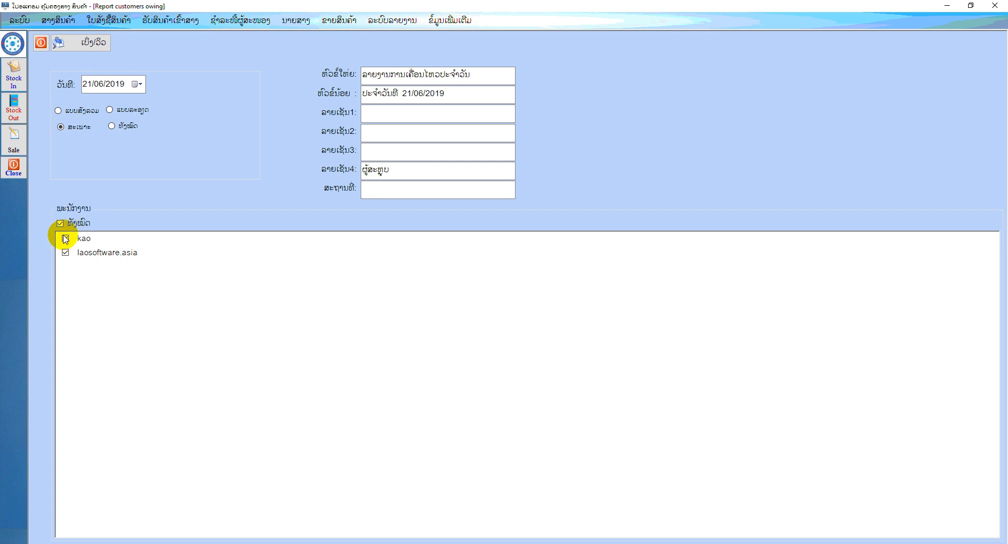
pyautogui.click(66, 253)
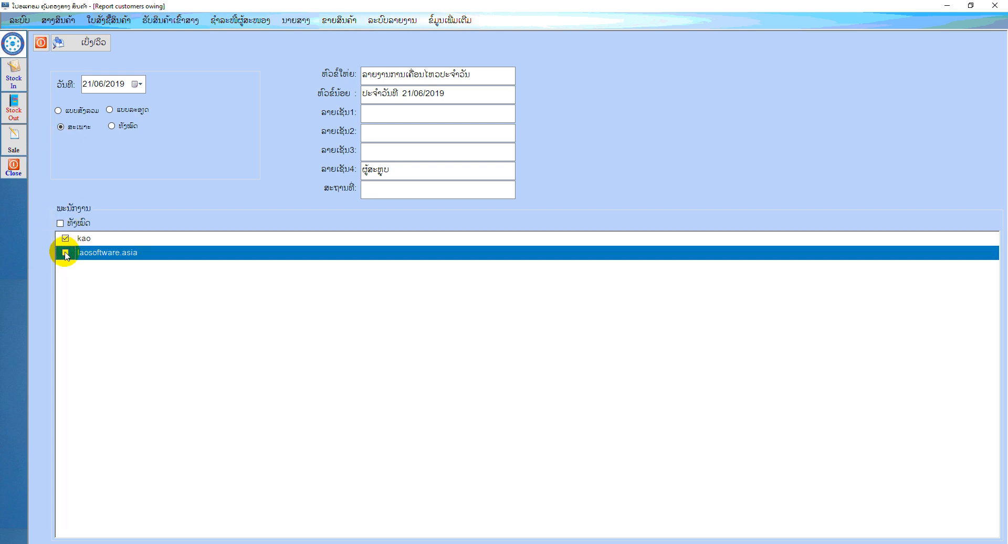
# Preview the daily movement report for 21/06/2019, check the customer and the kip amount entries, and close the preview
pyautogui.click(89, 47)
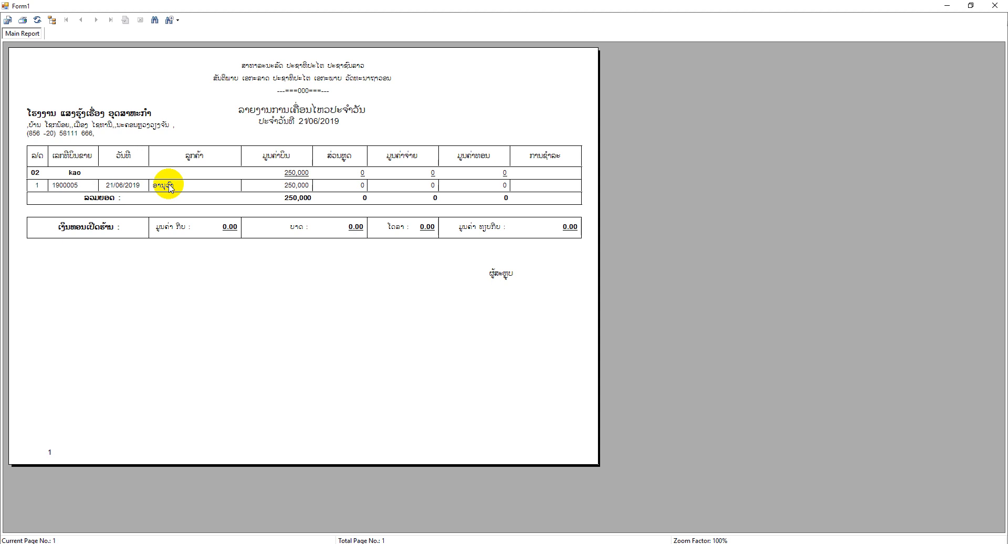
pyautogui.click(171, 227)
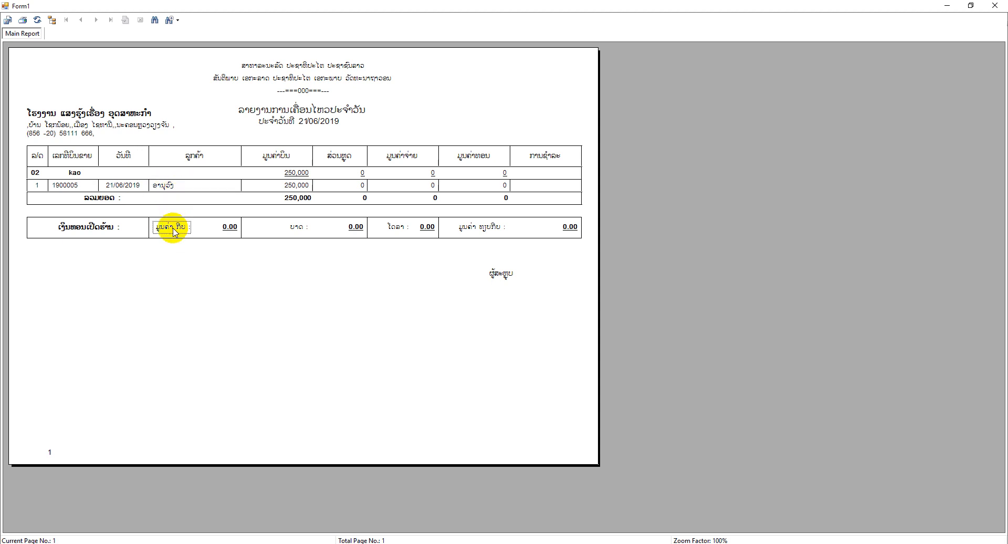
pyautogui.click(180, 184)
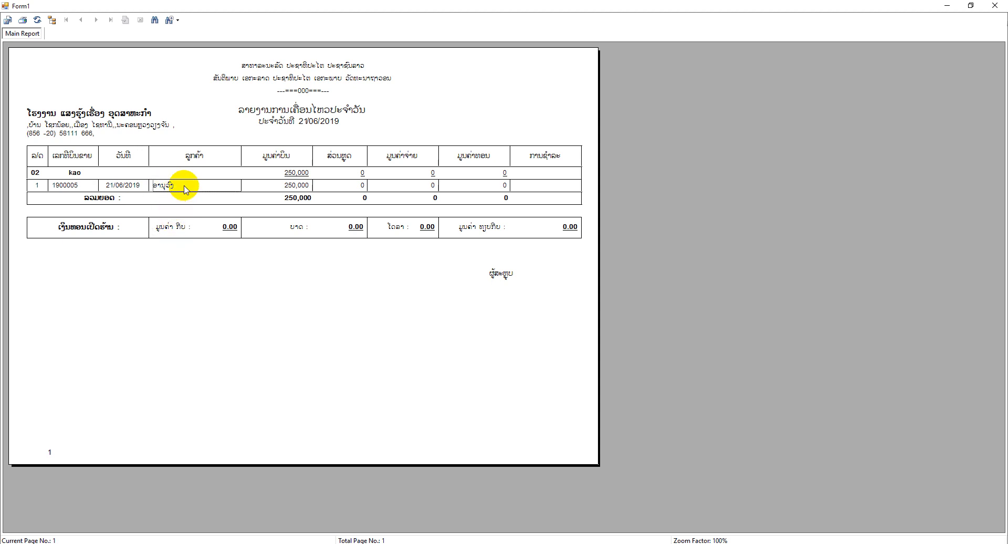
pyautogui.click(995, 6)
# Preview the daily movement report in the detailed form (ແບບລະອຽດ) for 21/06/2019, and close the preview and the report form
pyautogui.click(109, 109)
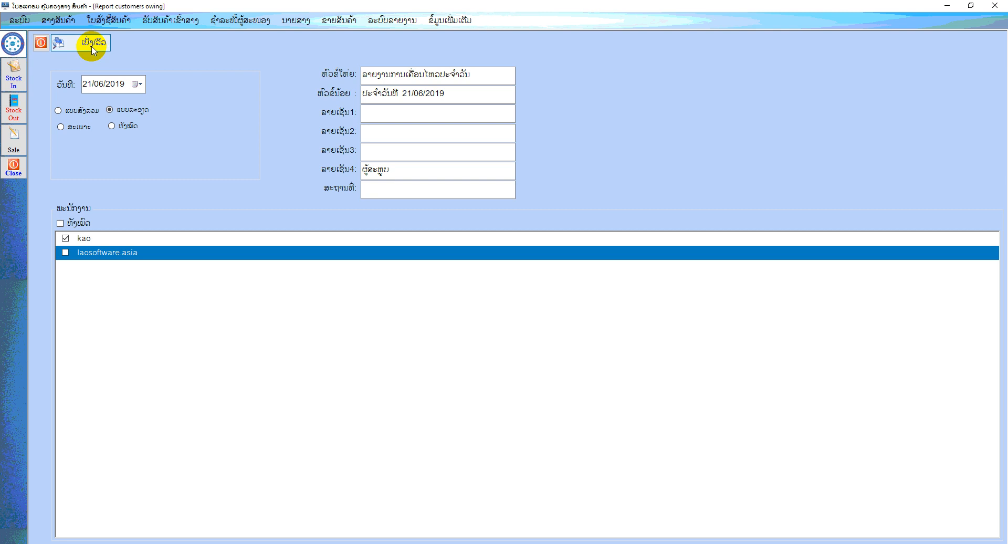
pyautogui.click(93, 46)
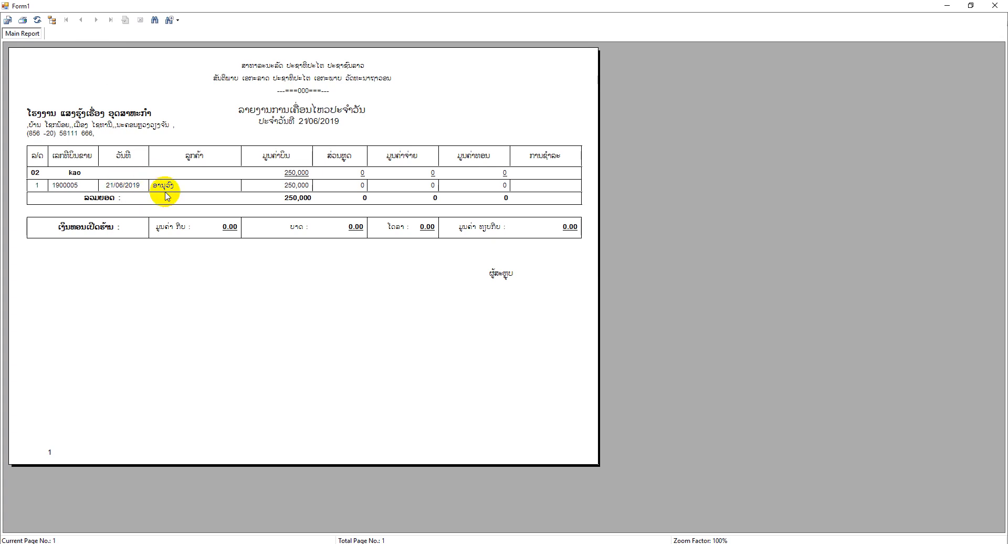
pyautogui.click(995, 5)
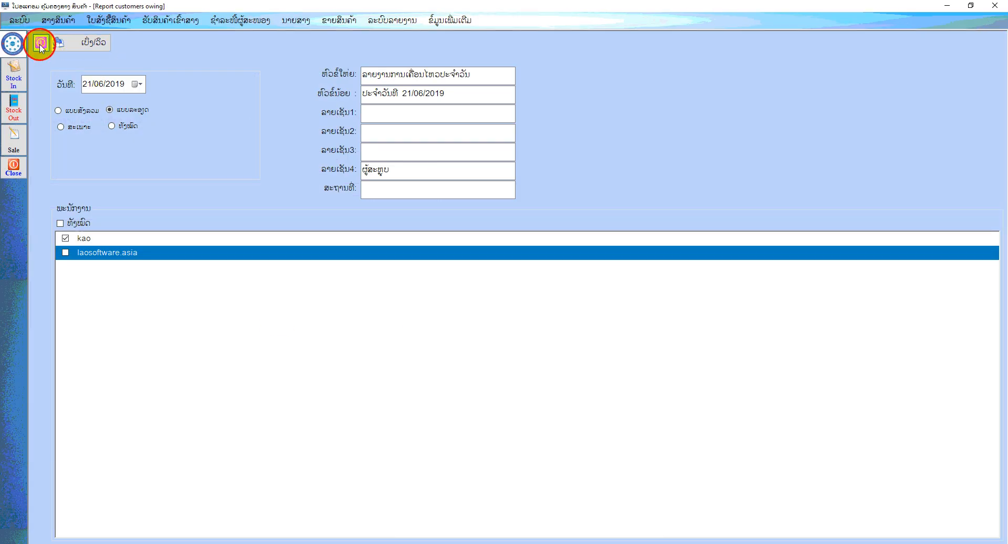
pyautogui.click(41, 45)
# View the sales report by product category (ລາຍງານຕາມປະເພດສິນຄ້າ) for all products on 21/06/2019, and close the preview and the form
pyautogui.click(338, 20)
pyautogui.moveTo(375, 147)
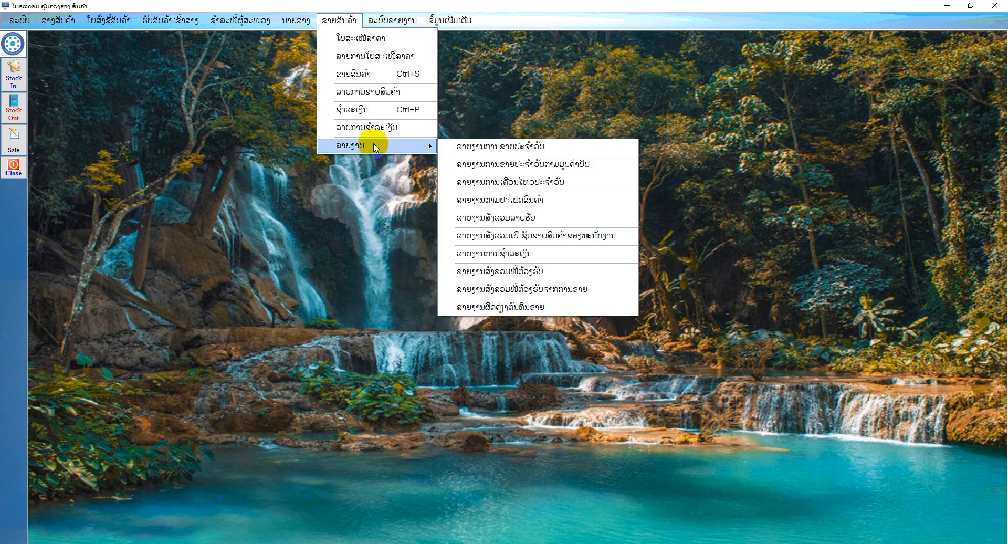
pyautogui.click(541, 201)
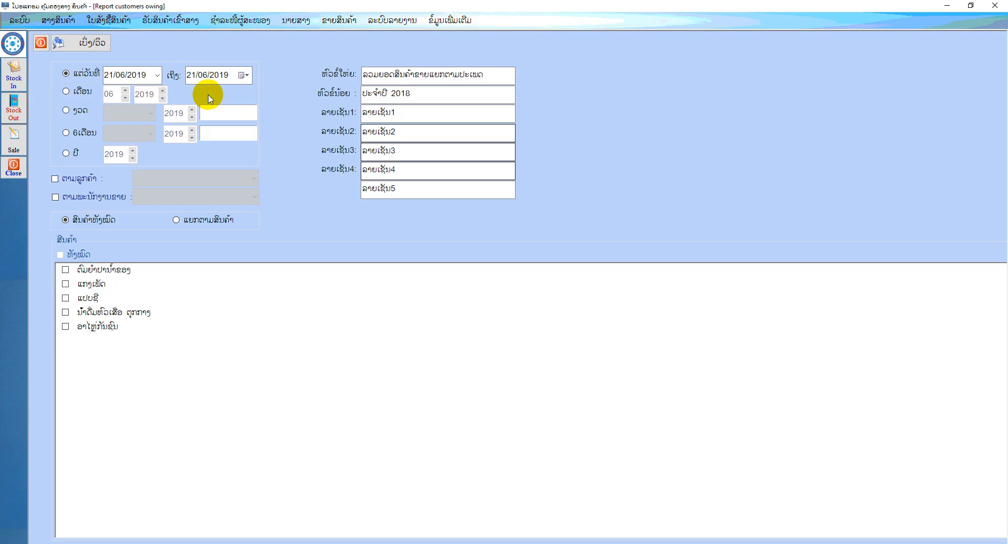
pyautogui.click(98, 44)
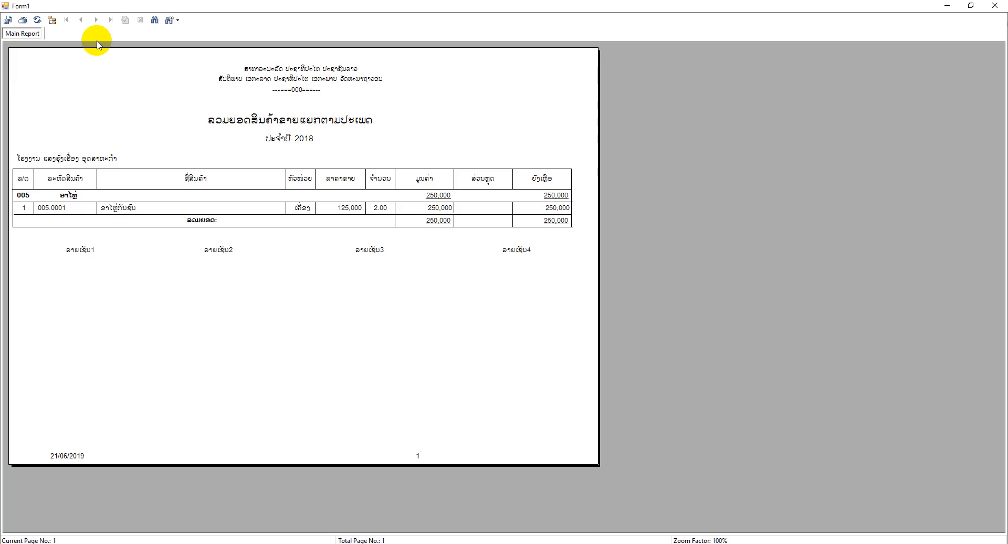
pyautogui.click(995, 5)
pyautogui.click(46, 48)
# View the income summary report (ລາຍງານສັງລວມລາຍຮັບ) for all products on 21/06/2019, and close the preview and the form
pyautogui.click(339, 20)
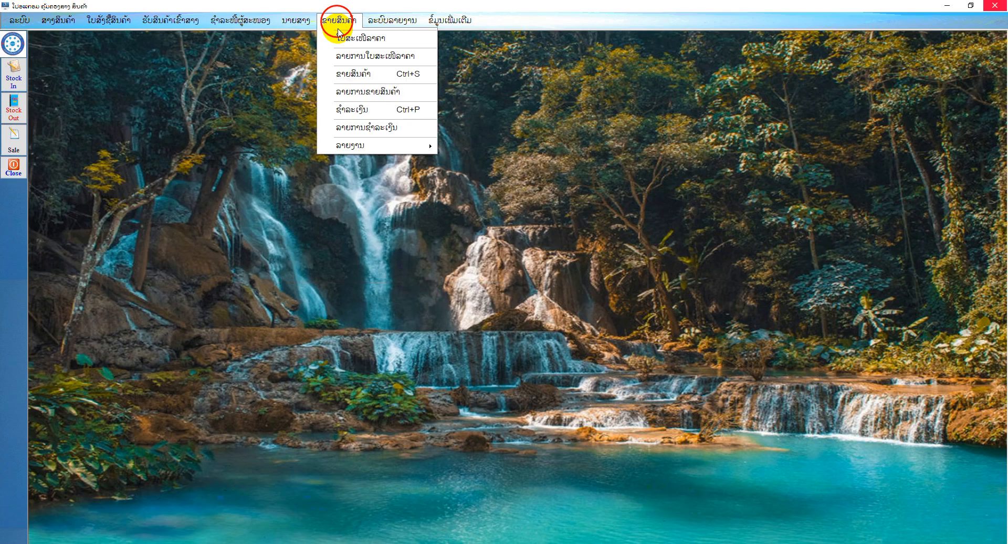
pyautogui.moveTo(362, 146)
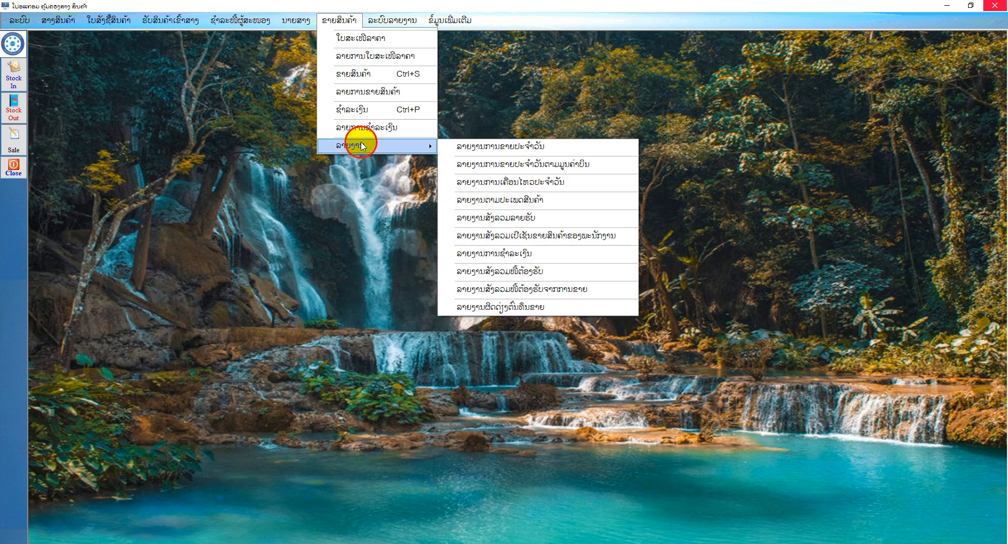
pyautogui.click(527, 218)
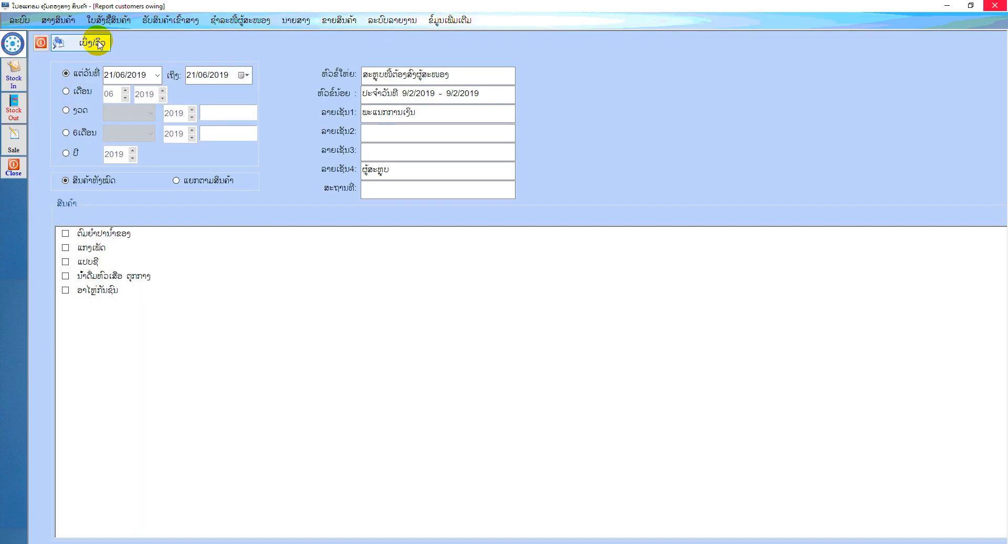
pyautogui.click(99, 43)
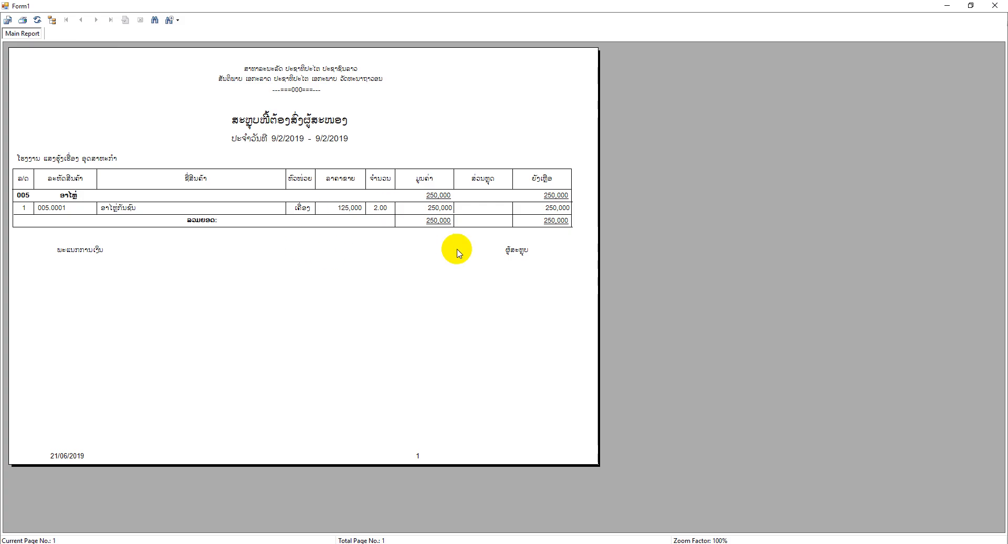
pyautogui.click(997, 5)
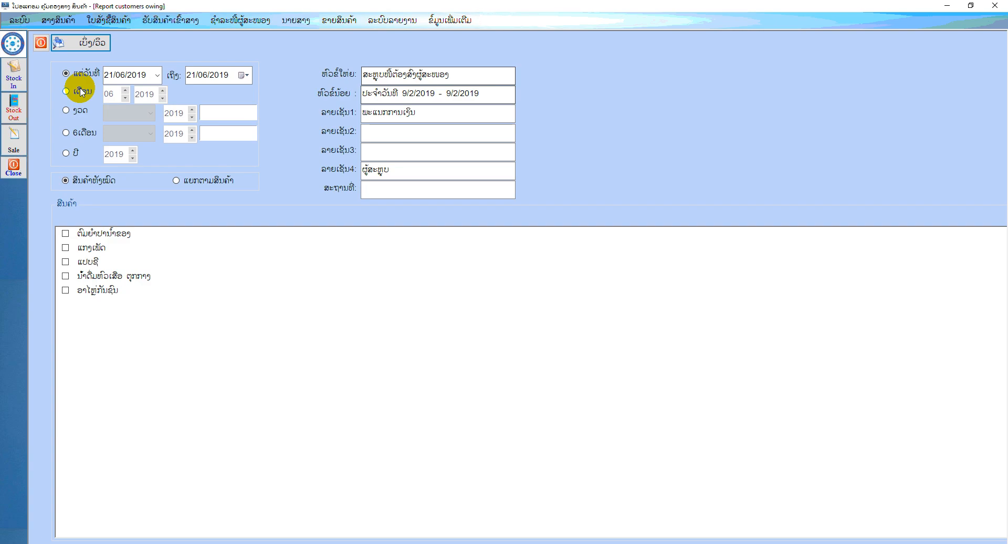
pyautogui.click(46, 42)
# Set up the staff sales percentage summary report (ລາຍງານສັງລວມເປີເຊັນຂາຍສິນຄ້າຂອງພະນັກງານ) as ສະເພາະ with only the first listed staff member ticked
pyautogui.click(339, 20)
pyautogui.moveTo(378, 146)
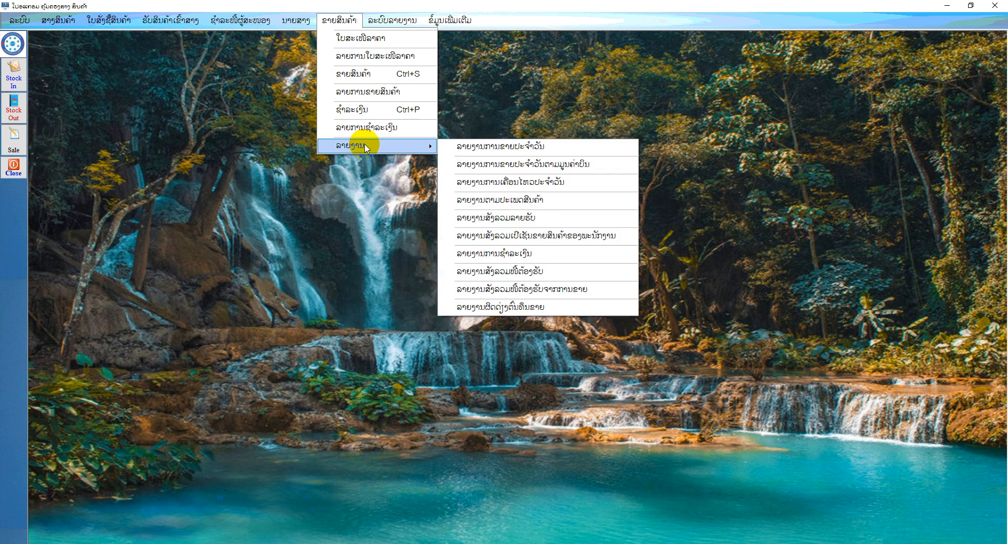
pyautogui.click(591, 240)
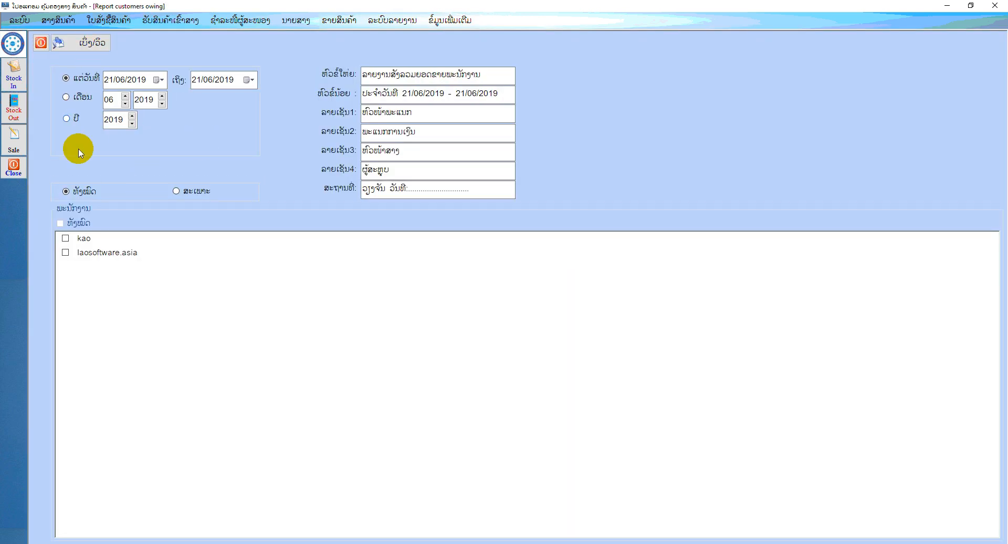
pyautogui.click(177, 192)
pyautogui.click(67, 240)
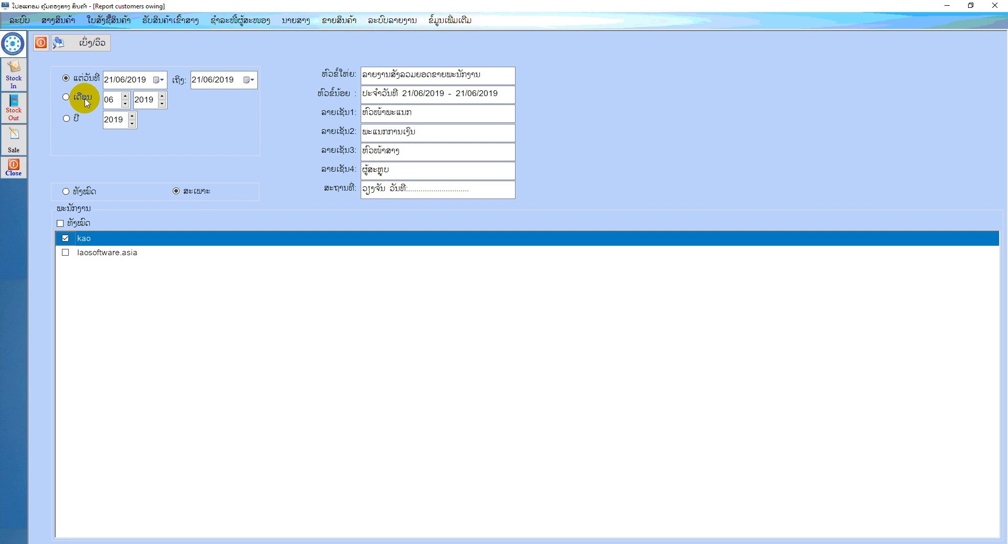
# Preview the staff sales summary for 21/06/2019, check the calculated commission column, and close the preview and the form
pyautogui.click(87, 42)
pyautogui.click(572, 182)
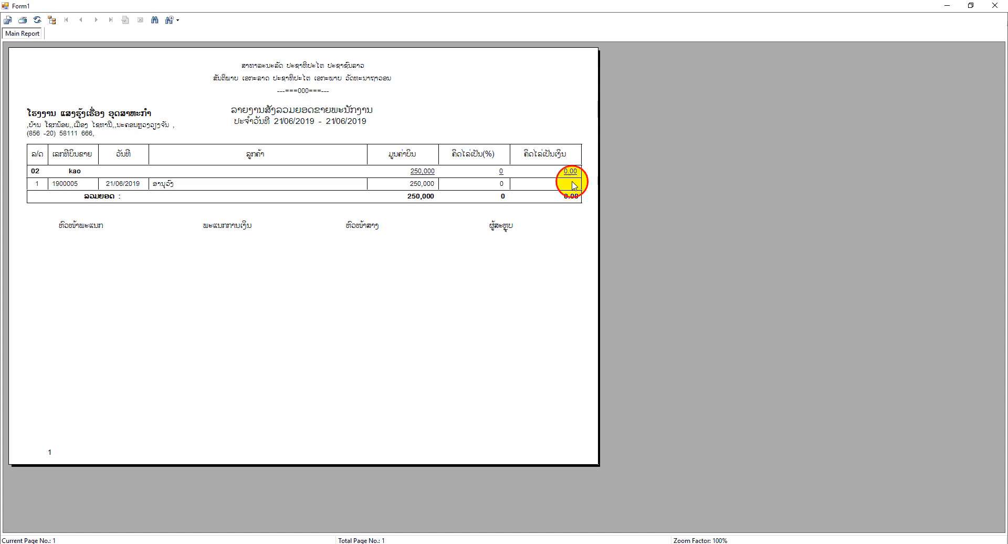
pyautogui.click(538, 163)
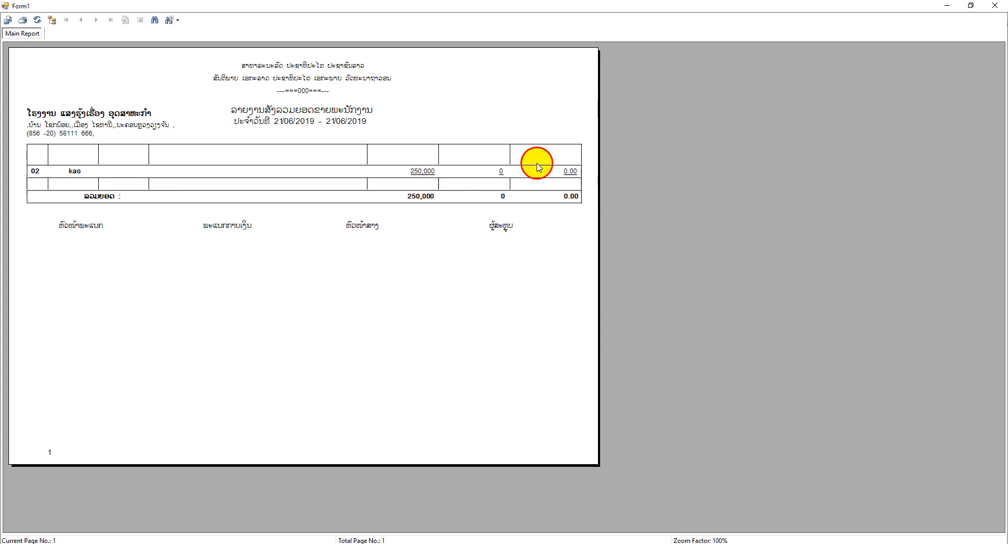
pyautogui.click(999, 5)
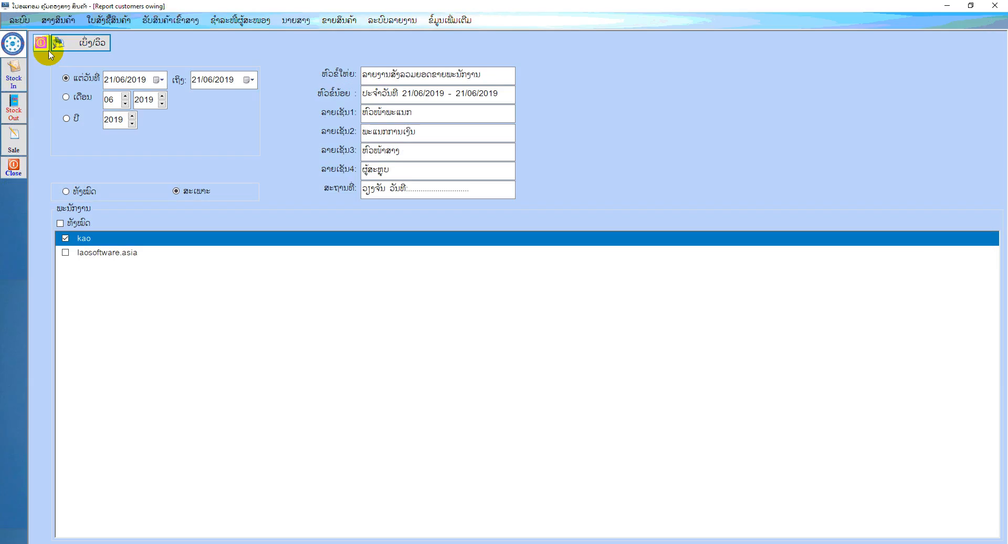
pyautogui.click(42, 43)
# Try to preview the payment report (ລາຍງານການຊຳລະເງິນ) for all customers and payment types on 21/06/2019, and close the form
pyautogui.click(344, 20)
pyautogui.moveTo(378, 145)
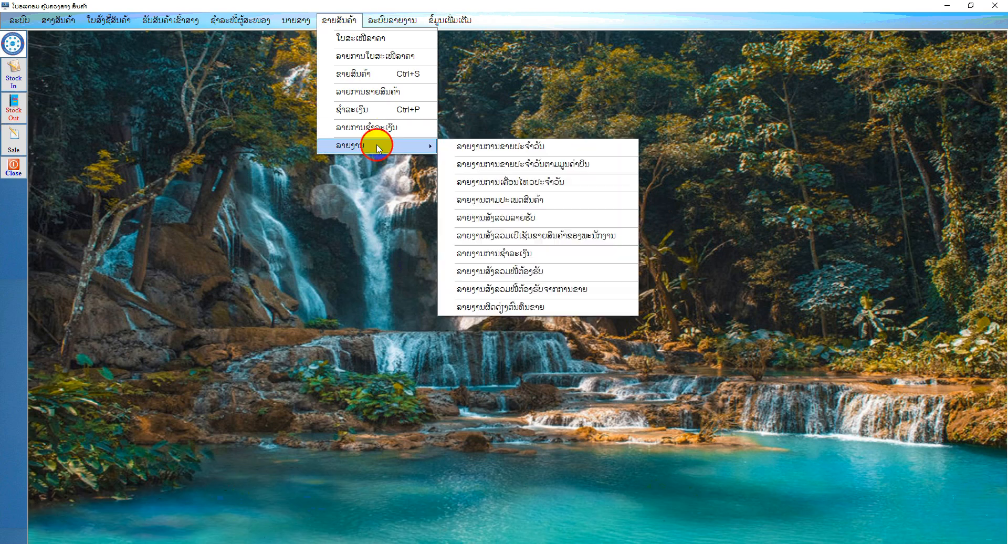
pyautogui.click(521, 253)
pyautogui.click(97, 42)
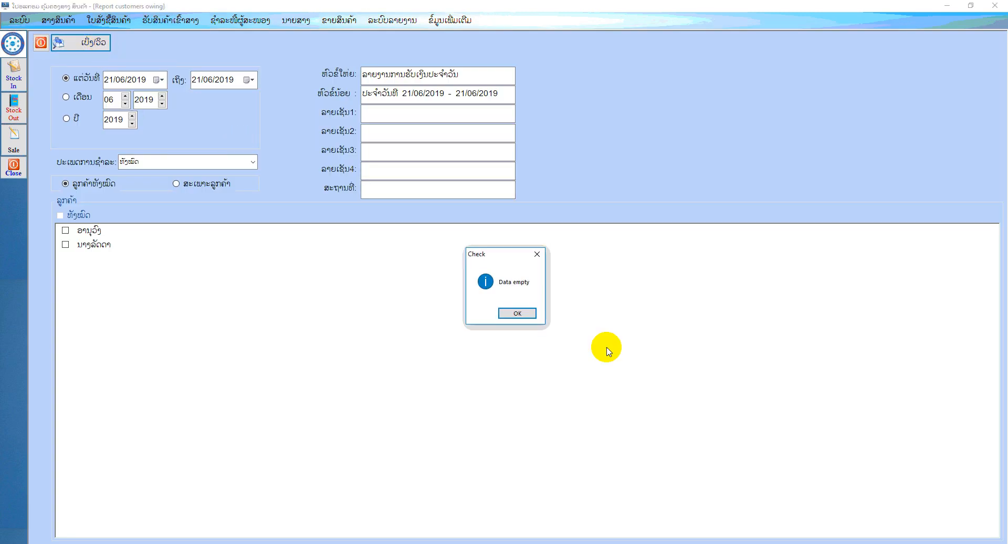
pyautogui.click(515, 313)
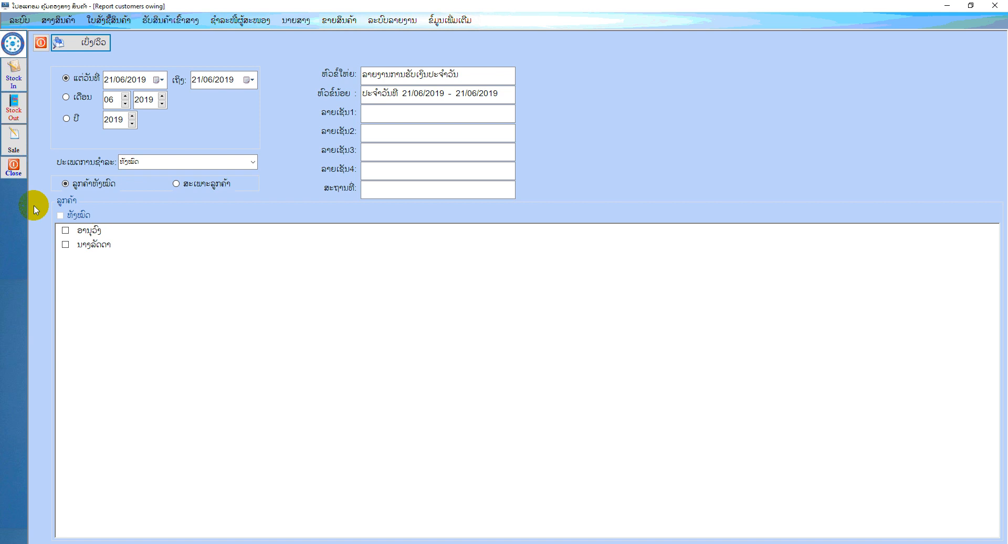
pyautogui.click(41, 42)
# View the receivables summary report (ລາຍງານສັງລວມໜີ້ຕ້ອງຮັບ) for 21/06/2019, check the sales bill, amount and total, and close it
pyautogui.click(336, 21)
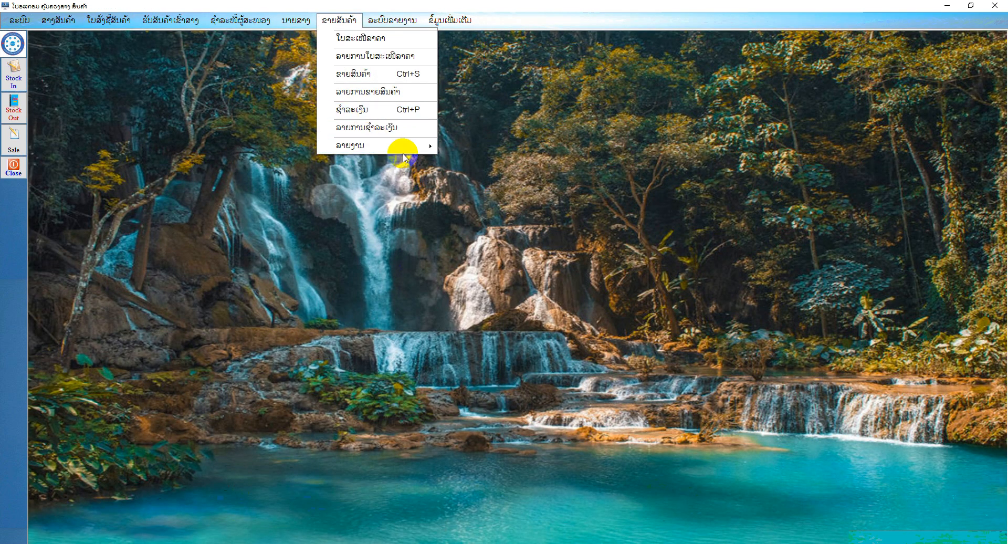
pyautogui.moveTo(401, 146)
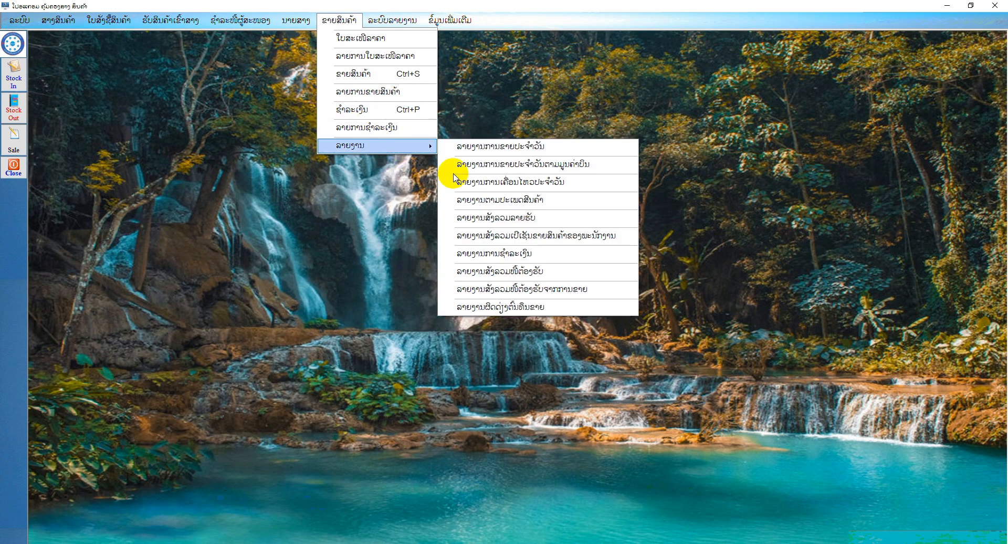
pyautogui.click(509, 272)
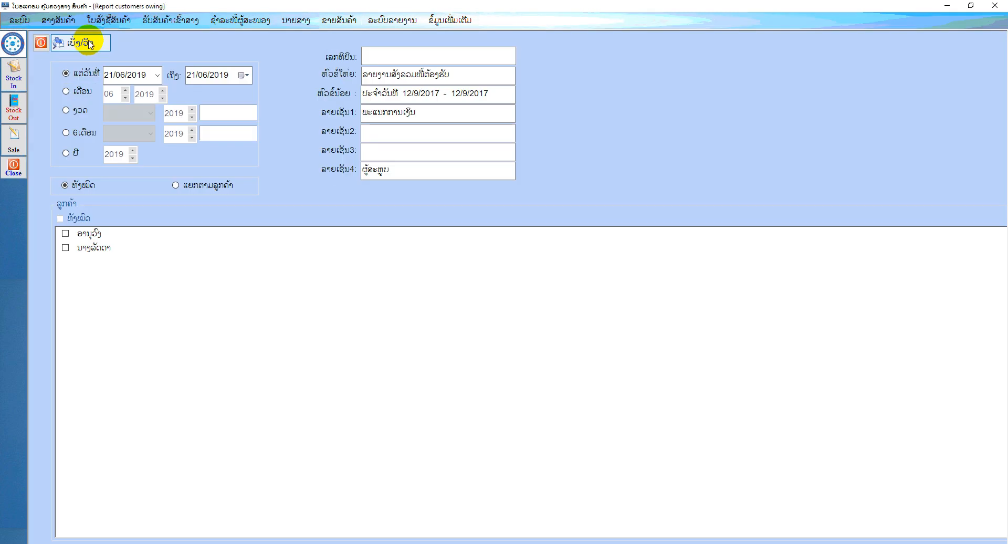
pyautogui.click(89, 44)
pyautogui.click(578, 181)
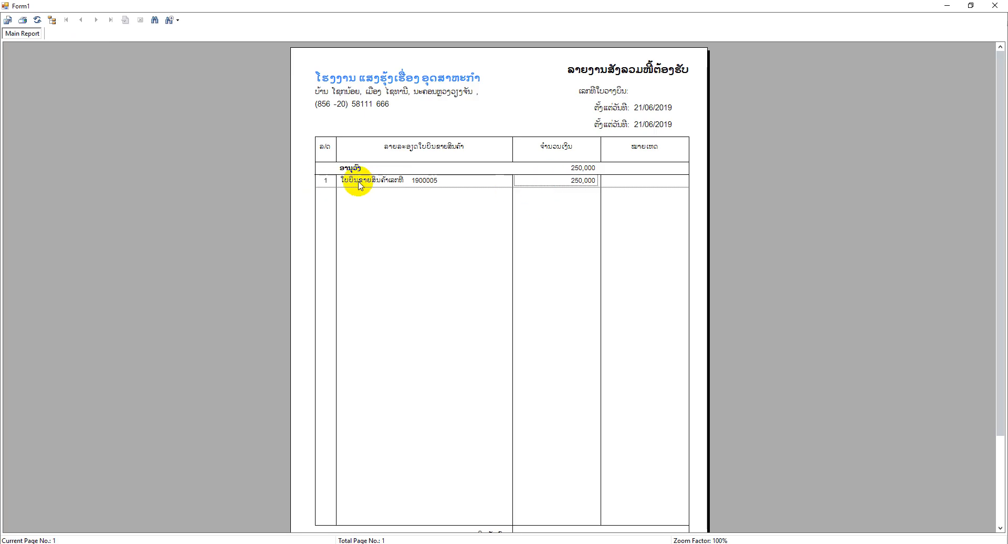
pyautogui.click(417, 180)
pyautogui.scroll(-3, 551, 258)
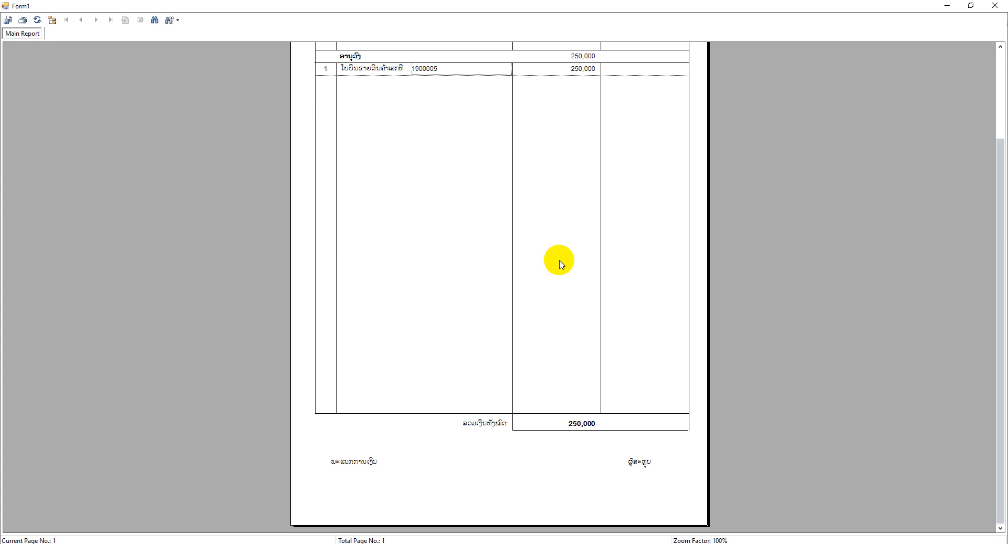
pyautogui.click(996, 5)
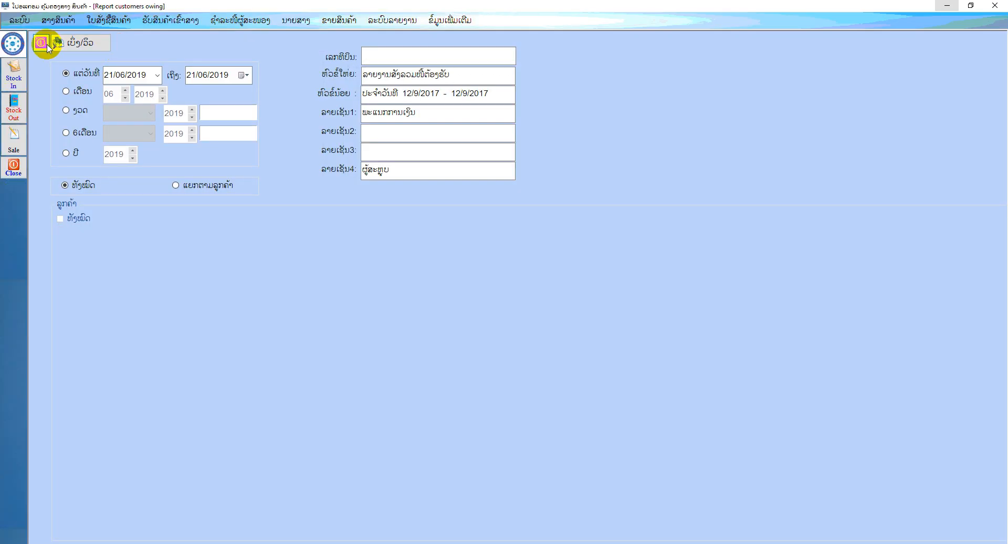
pyautogui.click(42, 44)
# View the receivables from sales report (ລາຍງານສັງລວມໜີ້ຕ້ອງຮັບຈາກການຂາຍ) for 21/06/2019, check the kip debt and closing balance, and close it
pyautogui.click(338, 20)
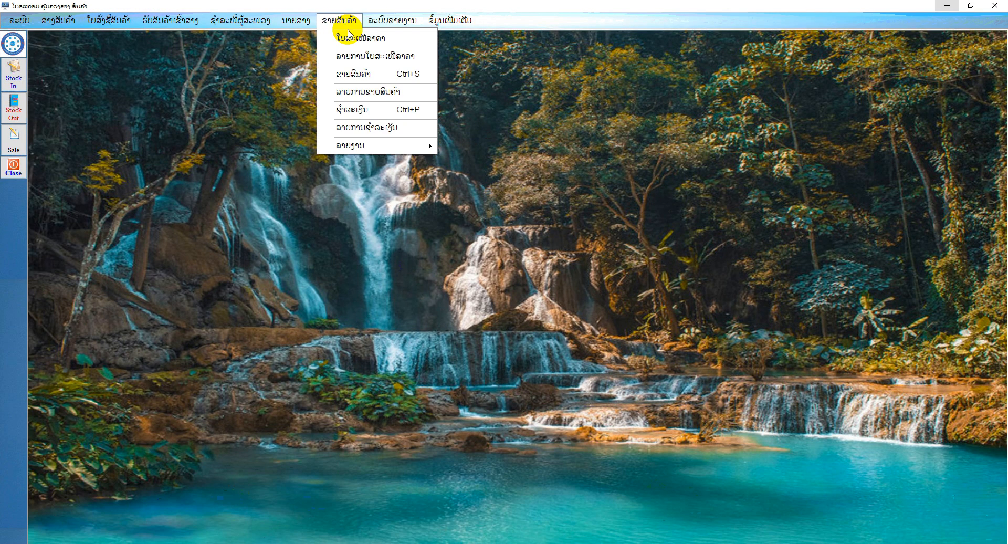
pyautogui.moveTo(366, 150)
pyautogui.click(505, 290)
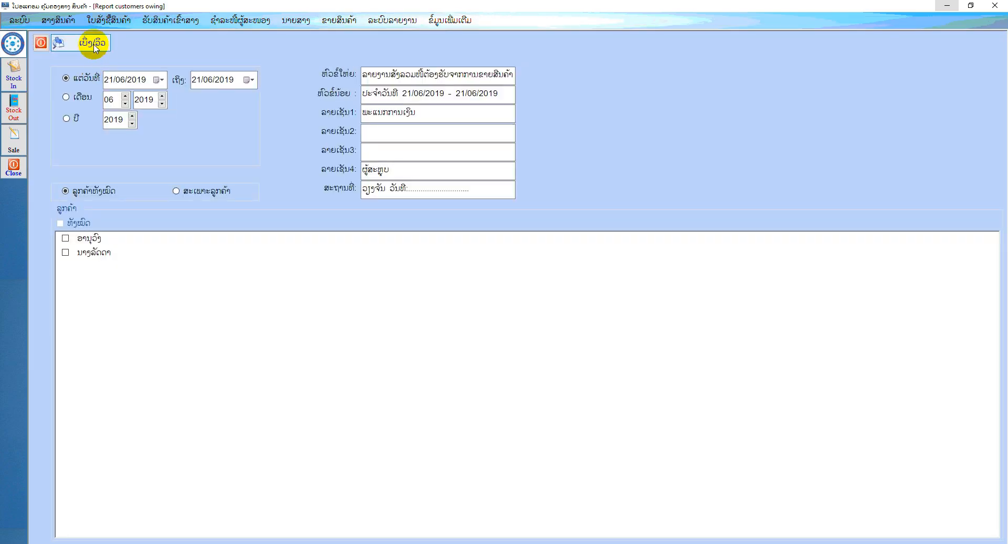
pyautogui.click(94, 46)
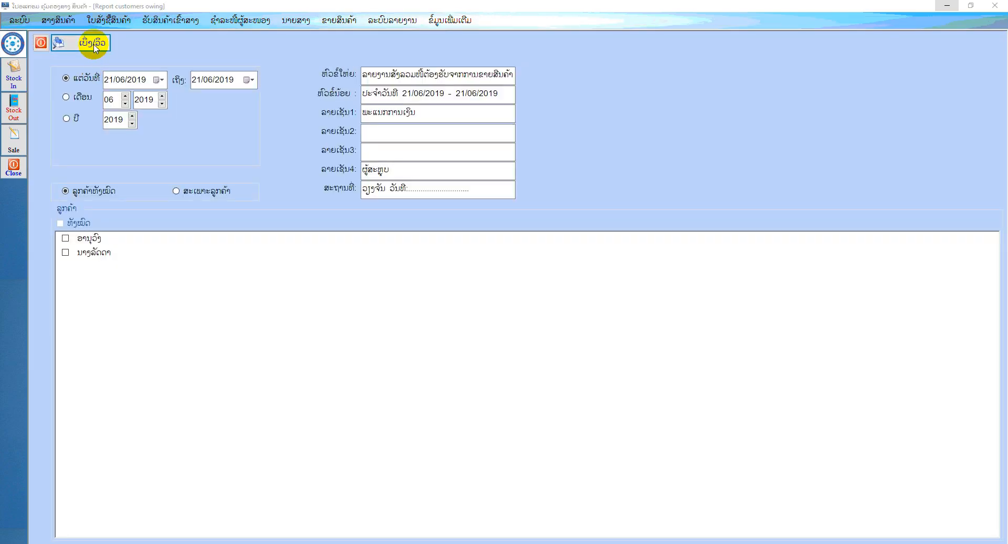
pyautogui.click(310, 210)
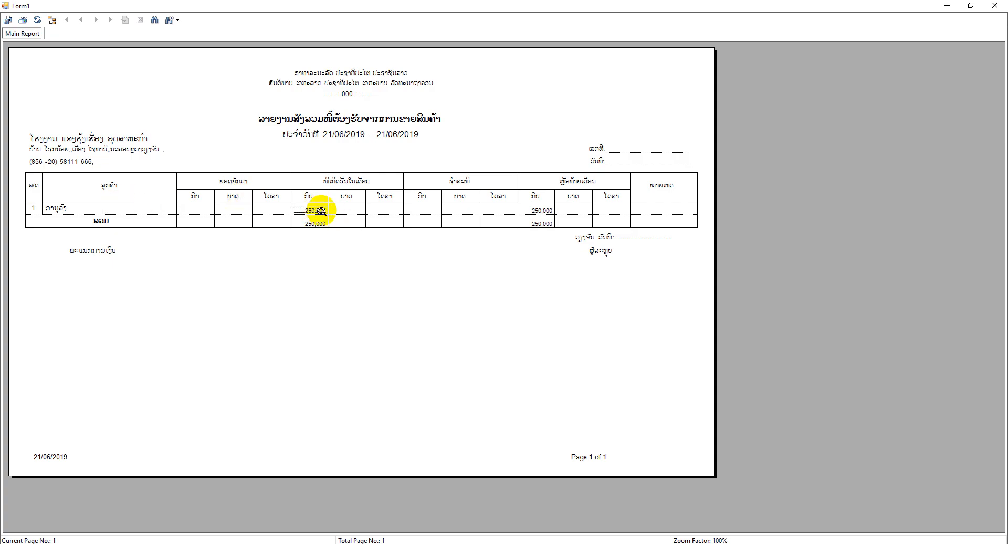
pyautogui.click(536, 209)
pyautogui.click(539, 222)
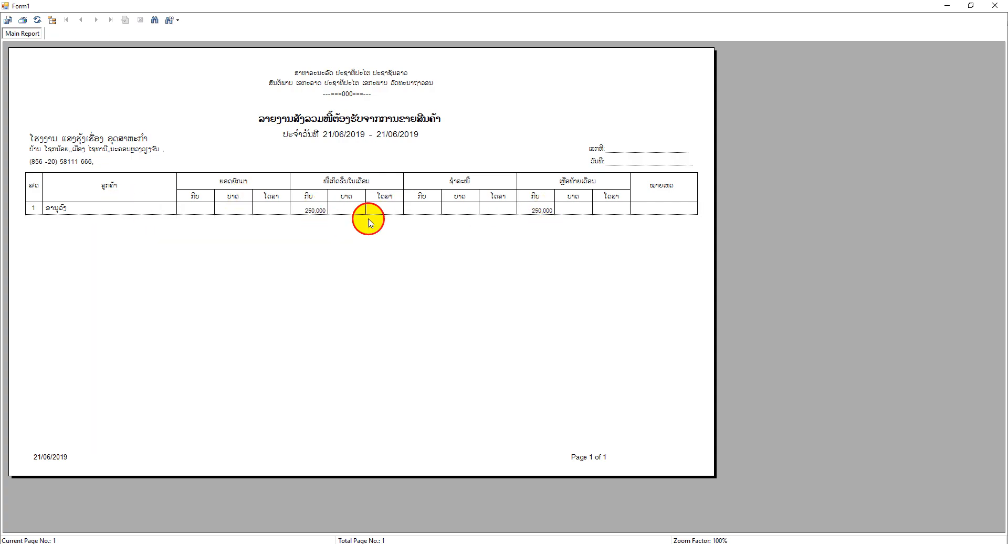
pyautogui.click(998, 5)
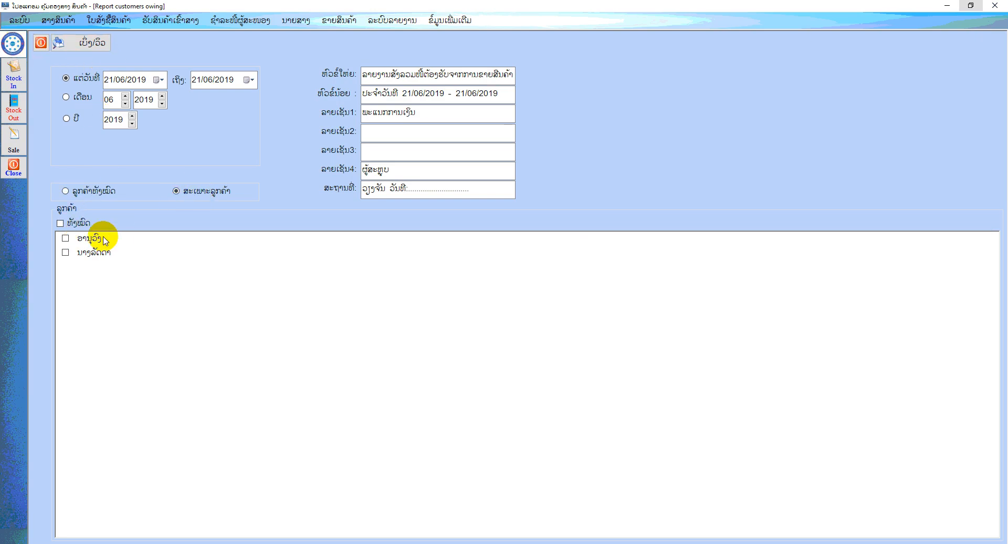
pyautogui.click(40, 42)
pyautogui.click(351, 26)
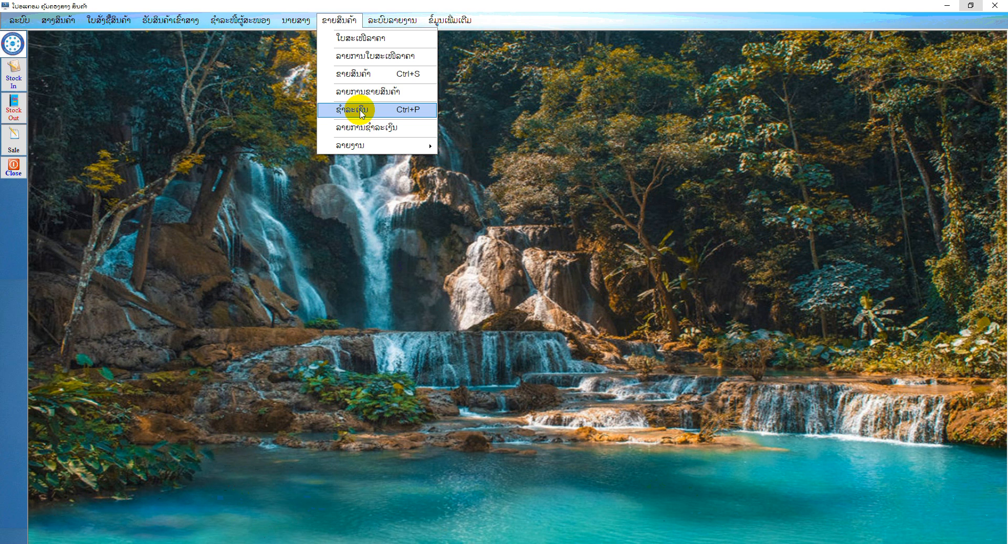
pyautogui.click(361, 111)
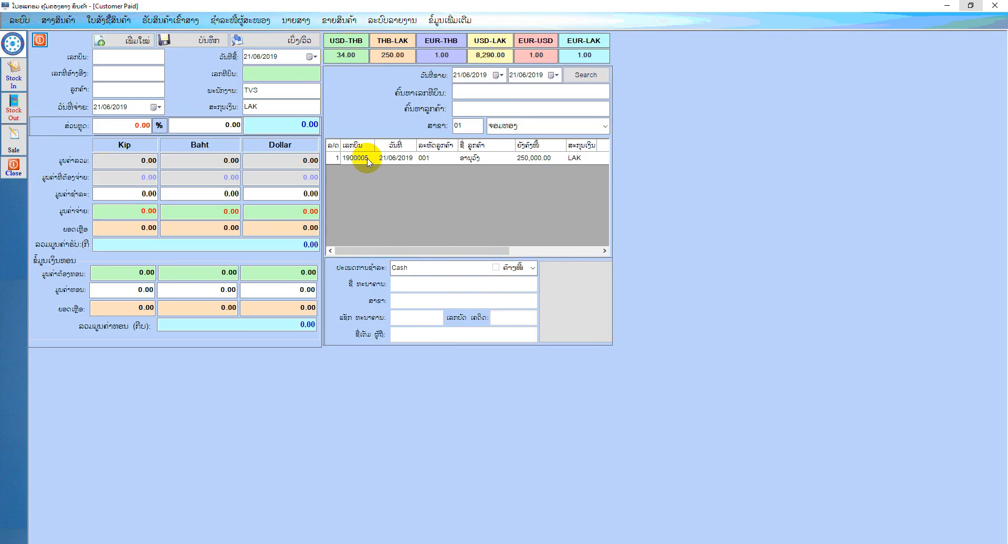
pyautogui.click(40, 40)
# Open the customer payment form (ຊຳລະເງິນ) and load the outstanding 250,000 LAK sales bill dated 21/06/2019
pyautogui.click(339, 20)
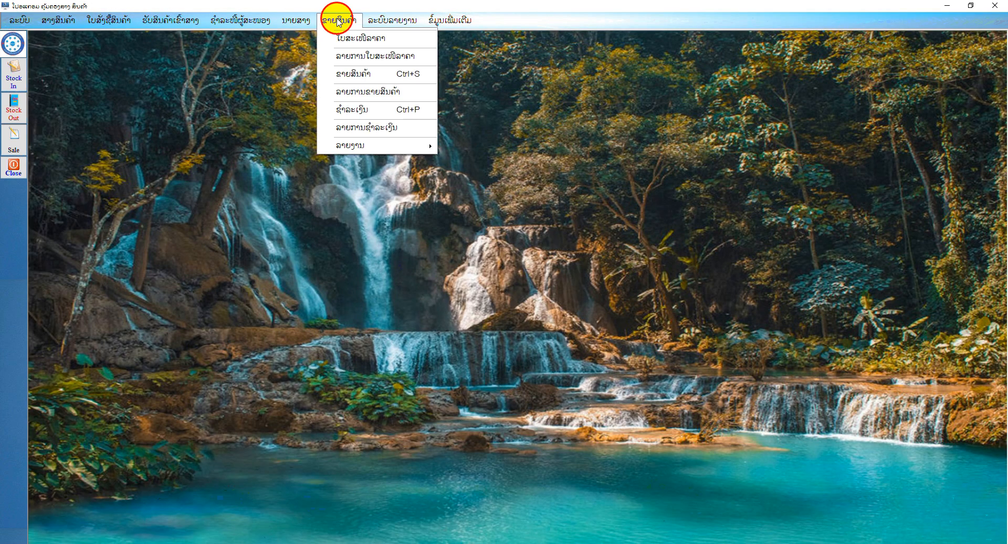
pyautogui.click(355, 112)
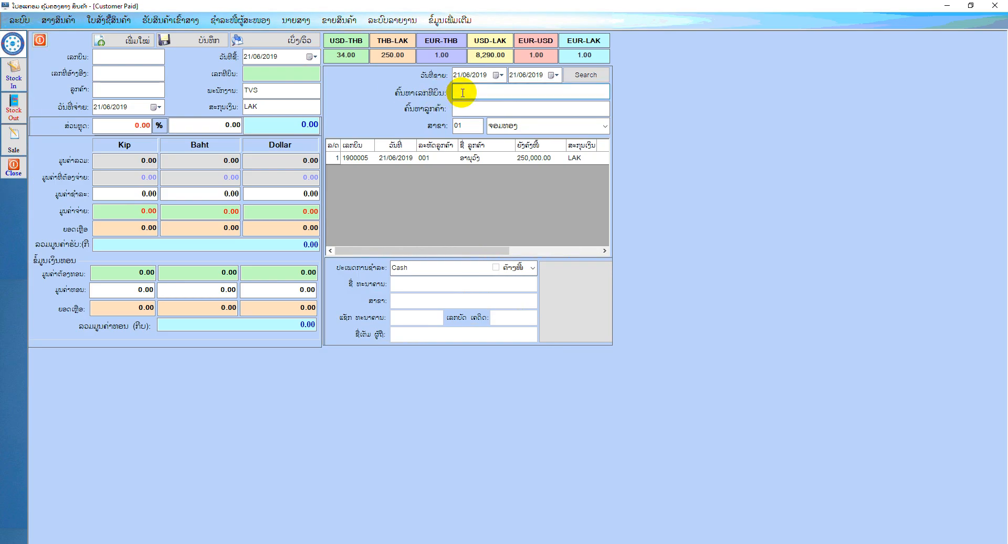
pyautogui.click(470, 110)
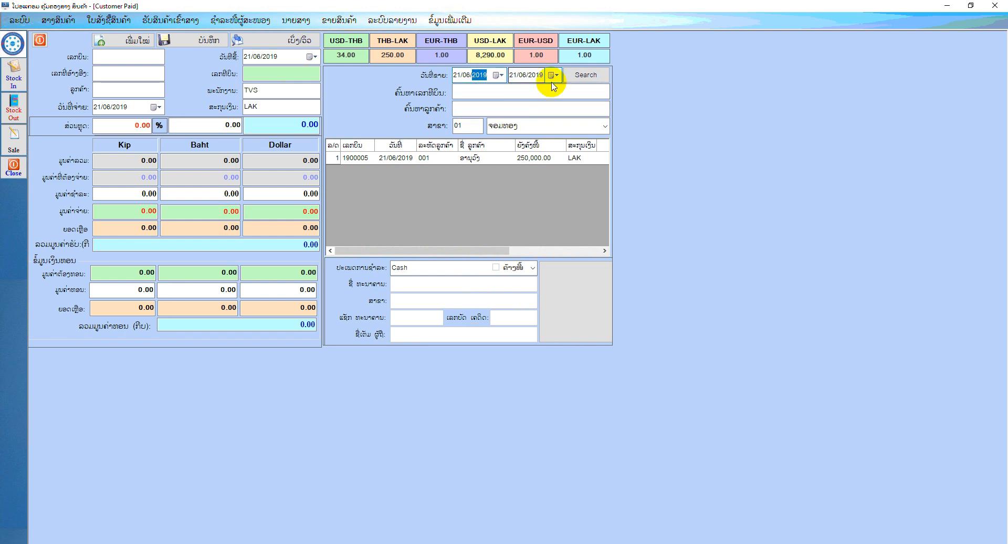
pyautogui.click(415, 158)
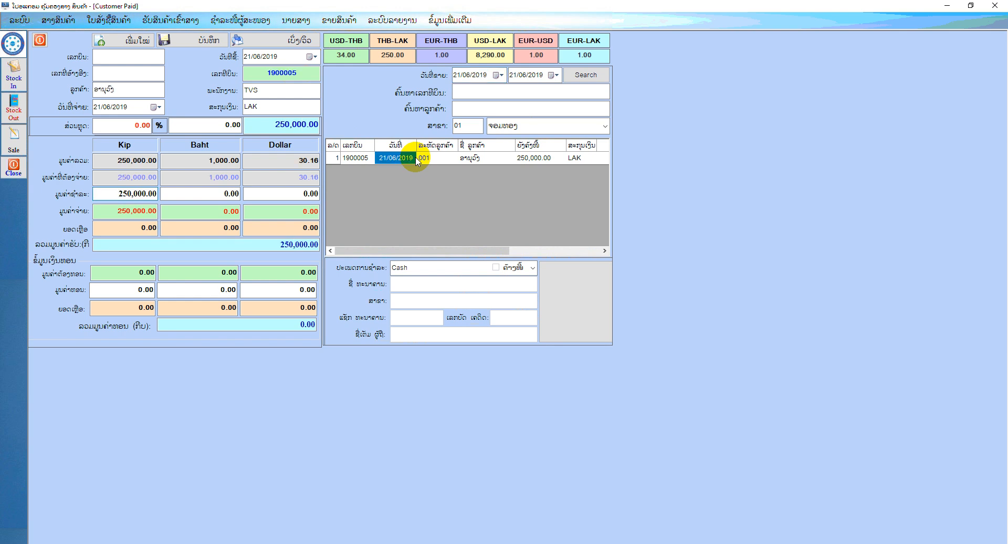
# Save the full 250,000 kip cash payment for the loaded bill, and close the payment form
pyautogui.click(107, 194)
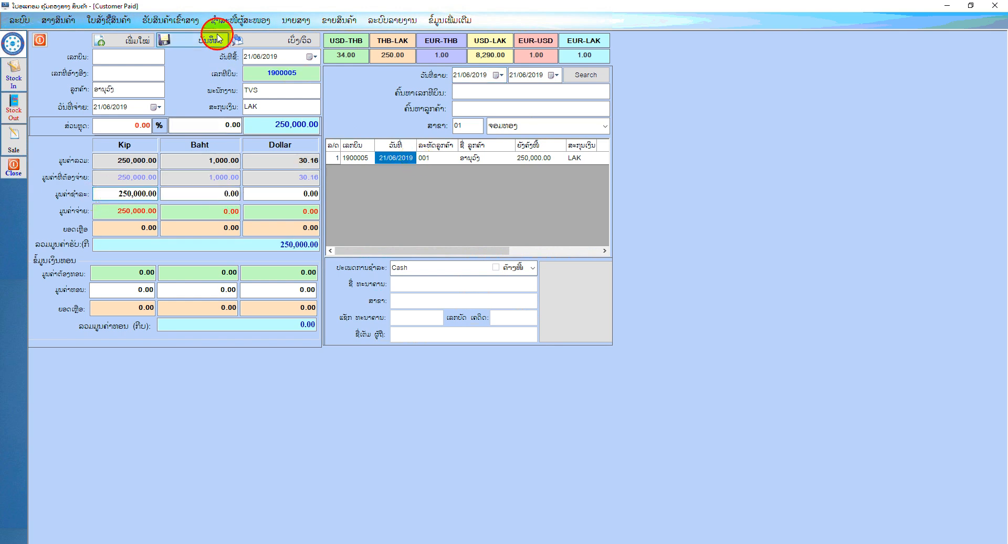
pyautogui.click(216, 40)
pyautogui.click(501, 306)
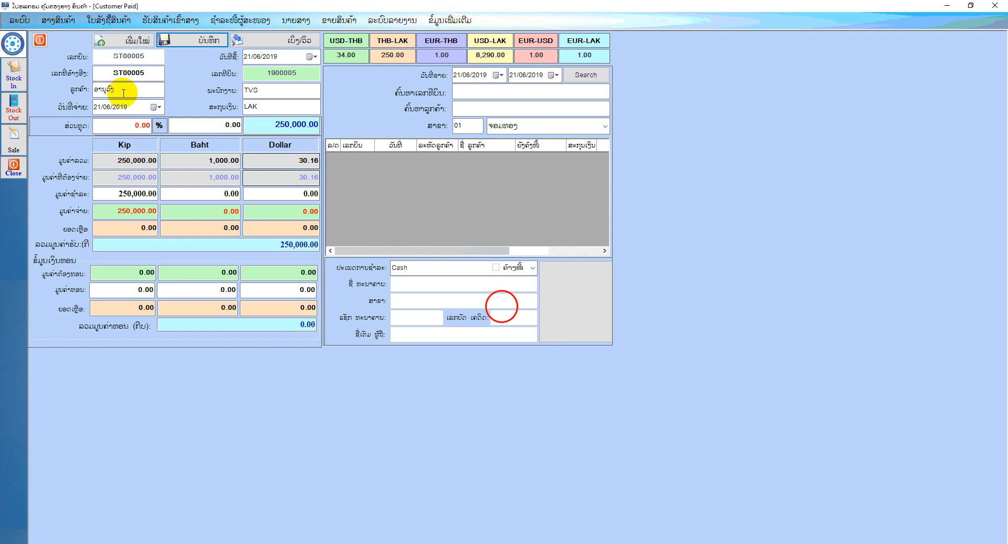
pyautogui.click(39, 40)
# Preview the payment report (ລາຍງານການຊຳລະເງິນ) for all customers on 21/06/2019, check the paid and remaining amounts, and close the preview and the form
pyautogui.click(346, 22)
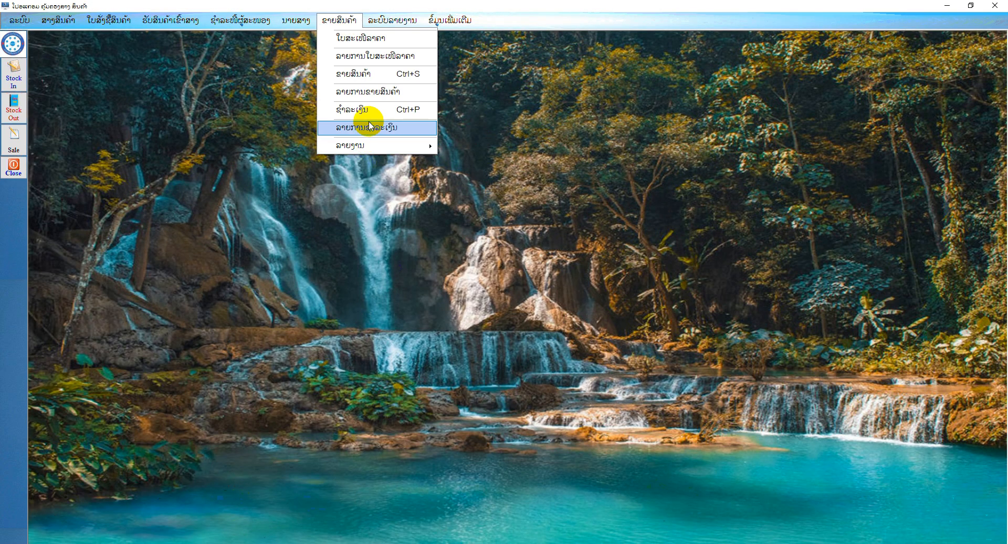
pyautogui.moveTo(371, 147)
pyautogui.click(531, 253)
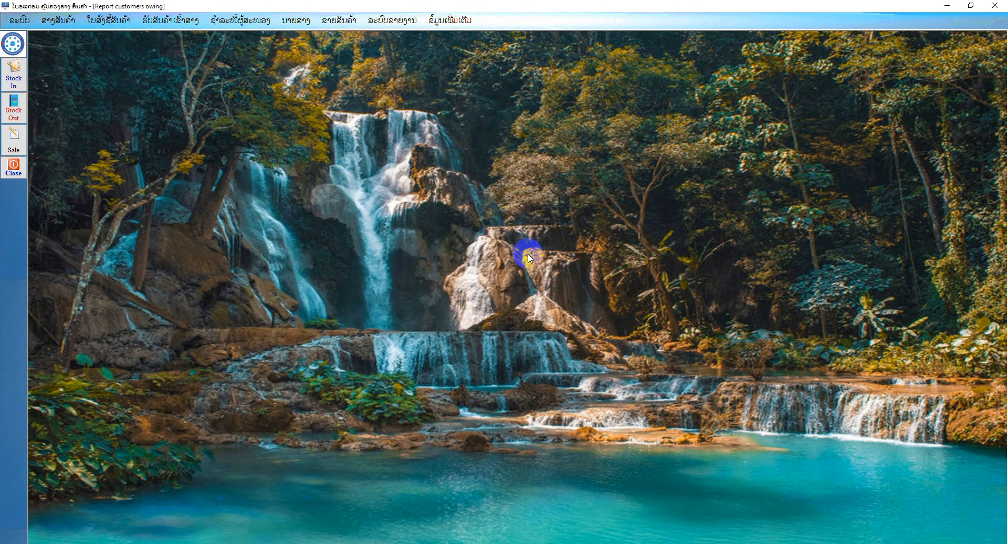
pyautogui.click(107, 42)
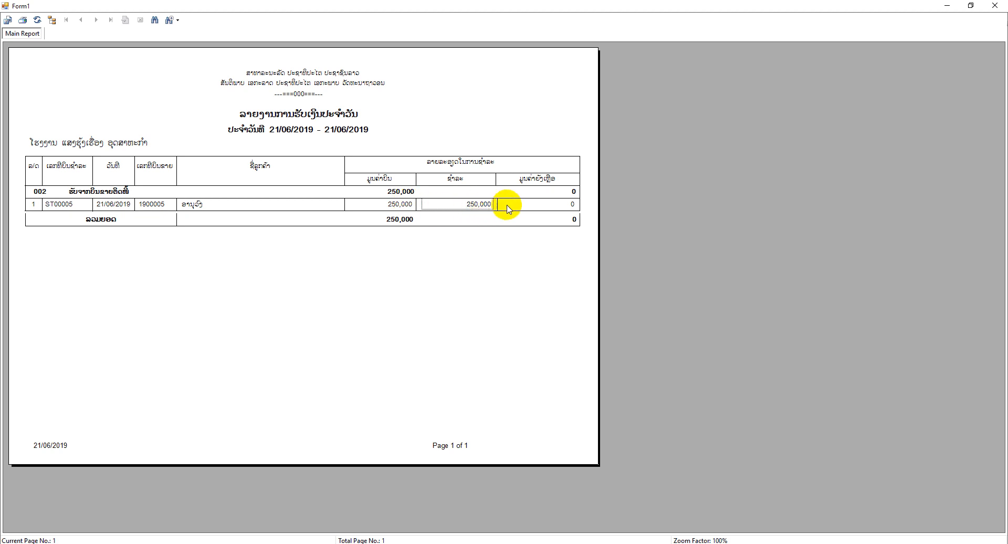
pyautogui.click(551, 210)
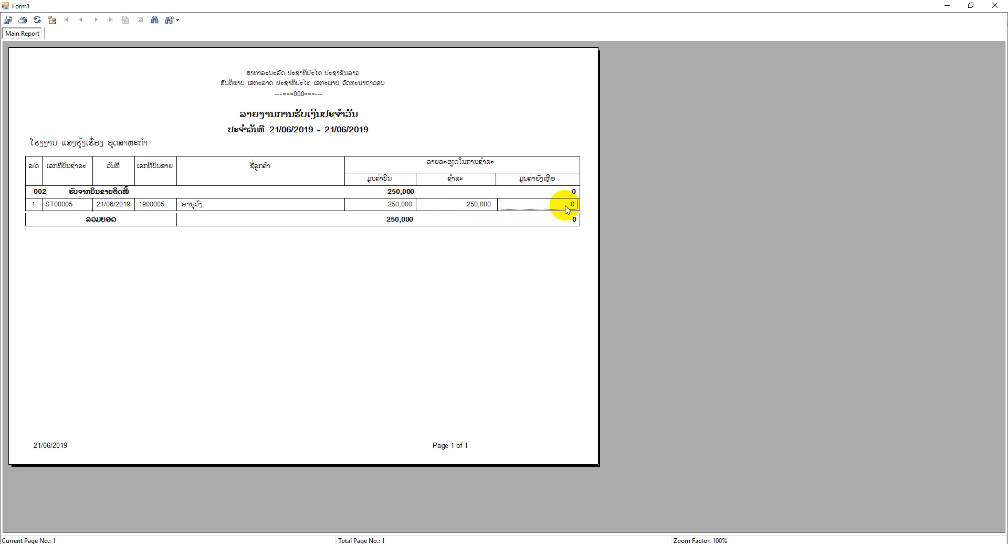
pyautogui.click(994, 6)
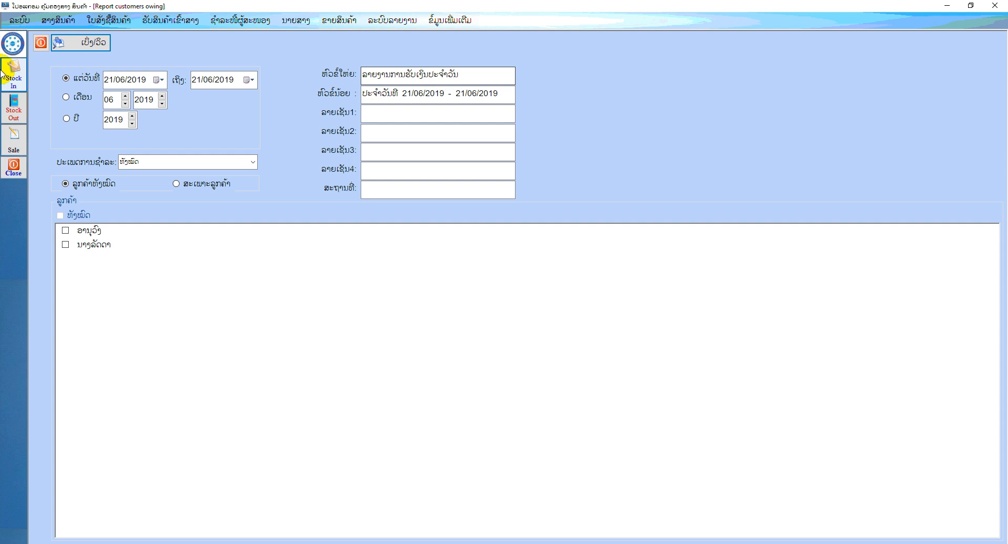
pyautogui.click(64, 39)
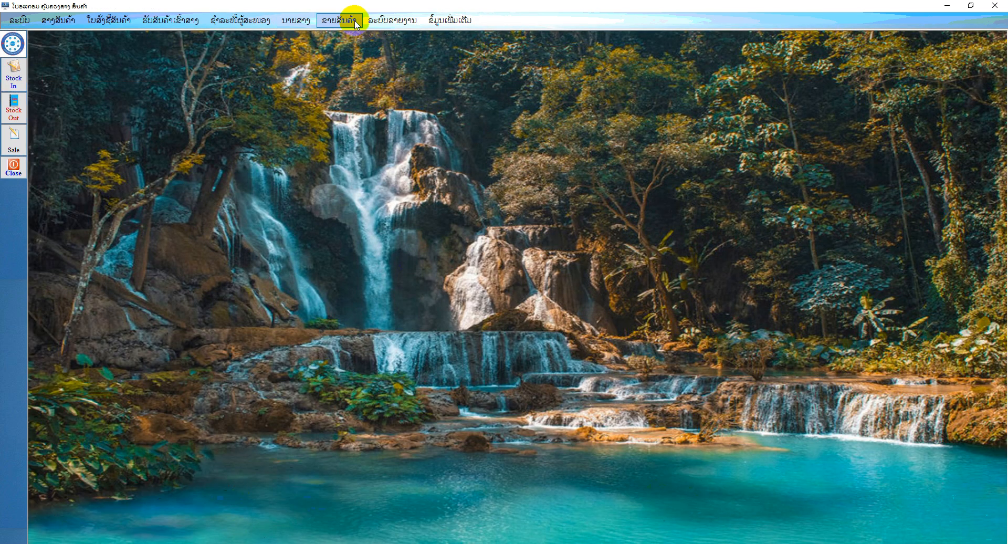
# Preview the cost-versus-sales variance report (ລາຍງານຜິດດ່ຽງຕົ້ນທຶນຂາຍ) by product for ອາໄຫຼ່ກັນຊົນ, dated 21/06/2019, across all branches
pyautogui.click(396, 23)
pyautogui.moveTo(339, 21)
pyautogui.moveTo(367, 147)
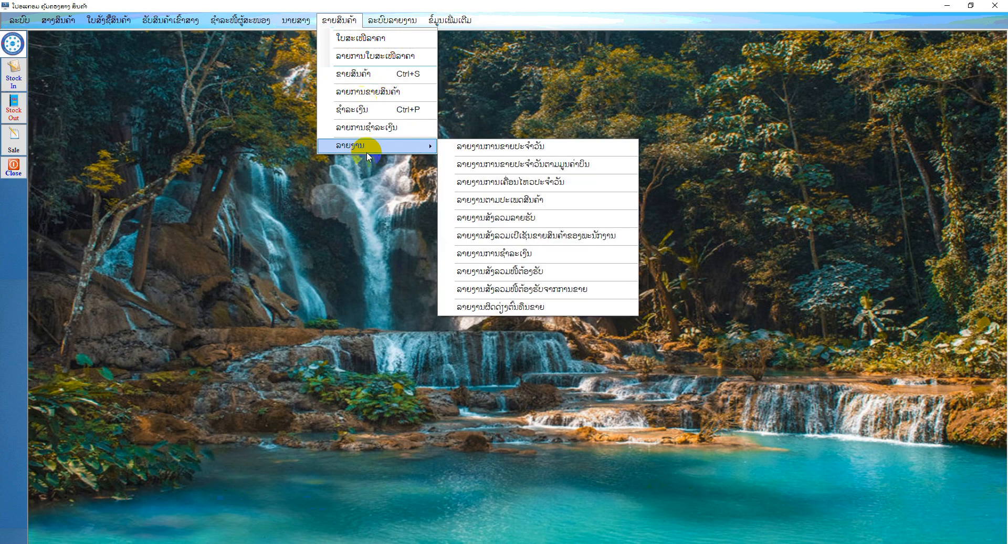
pyautogui.click(512, 307)
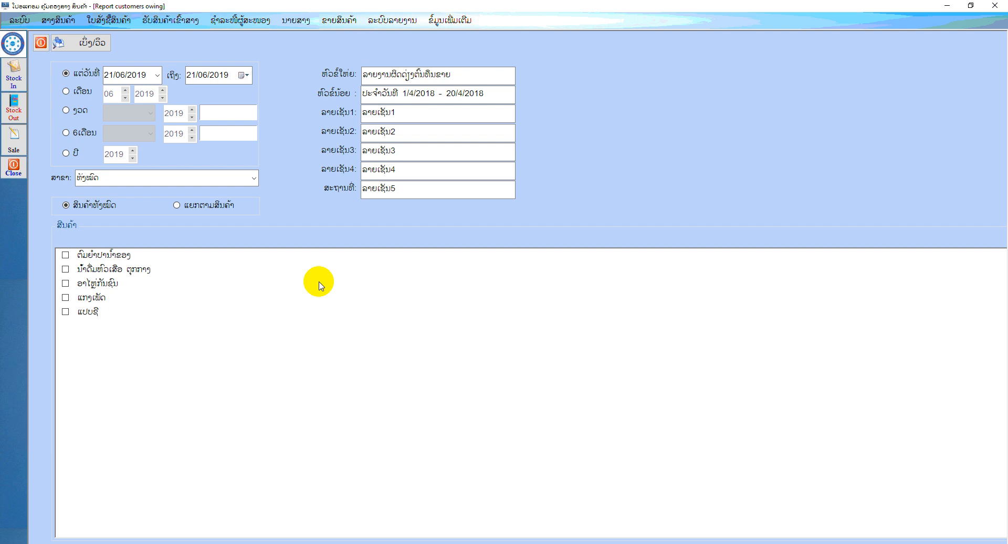
pyautogui.click(182, 205)
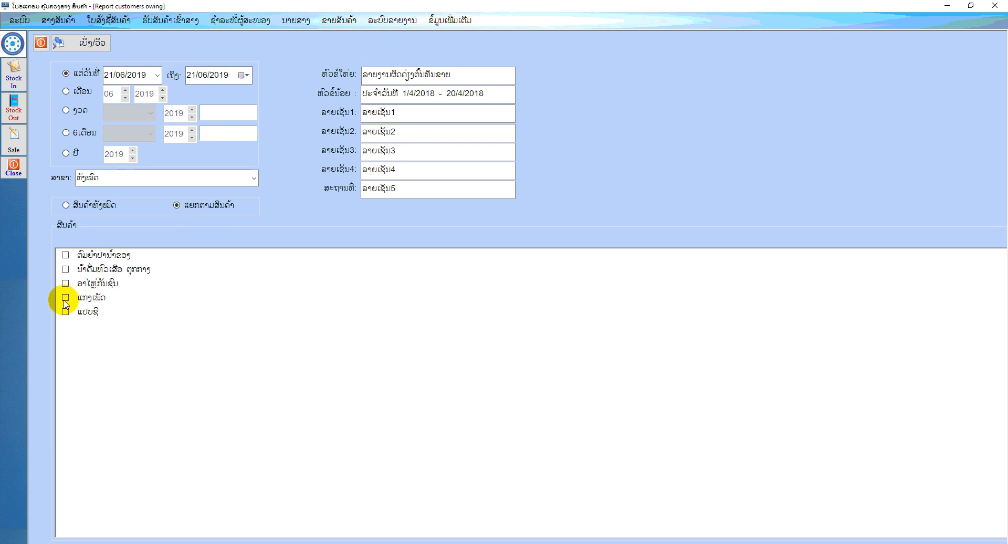
pyautogui.click(65, 284)
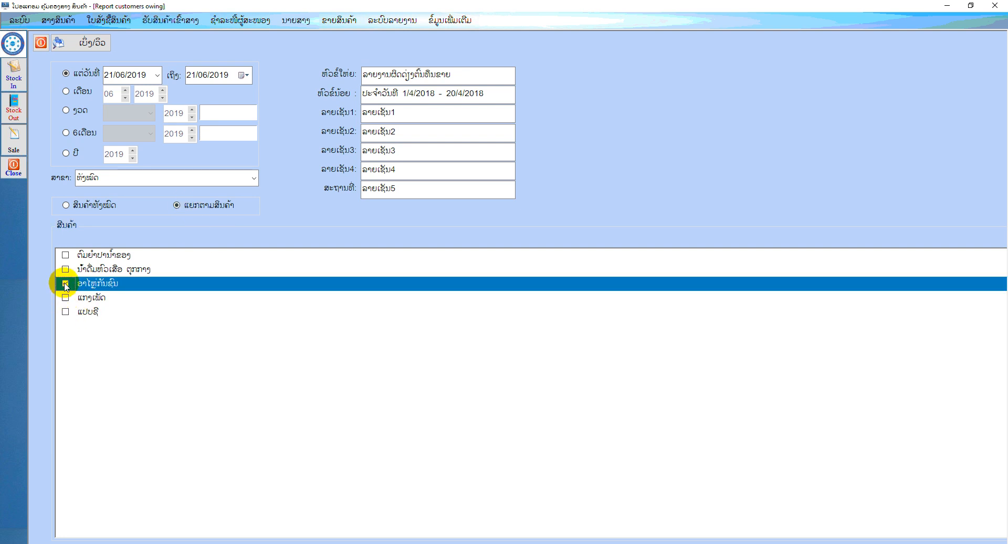
pyautogui.click(84, 43)
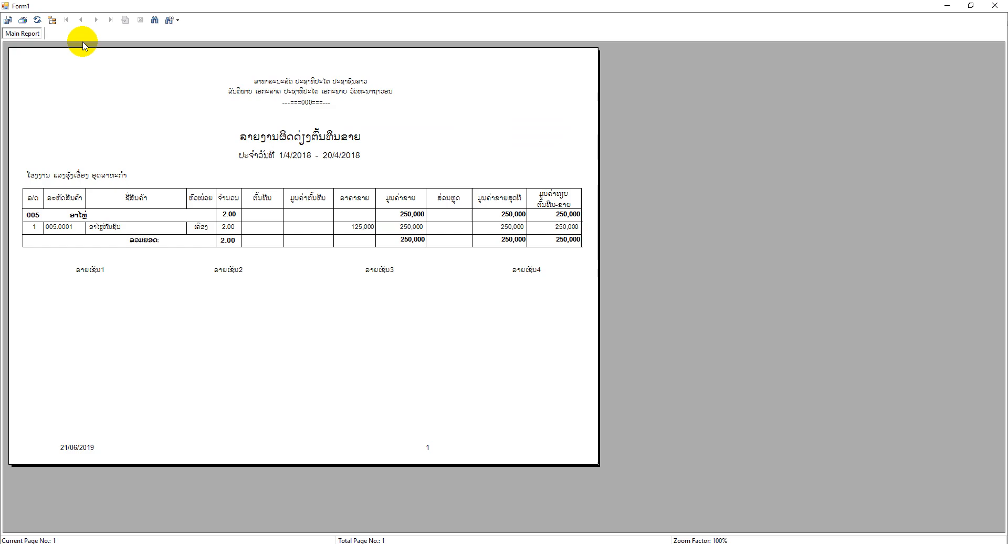
# Check the sales value, net sales and cost-sales difference columns in the variance report, and close the preview and the form
pyautogui.click(411, 229)
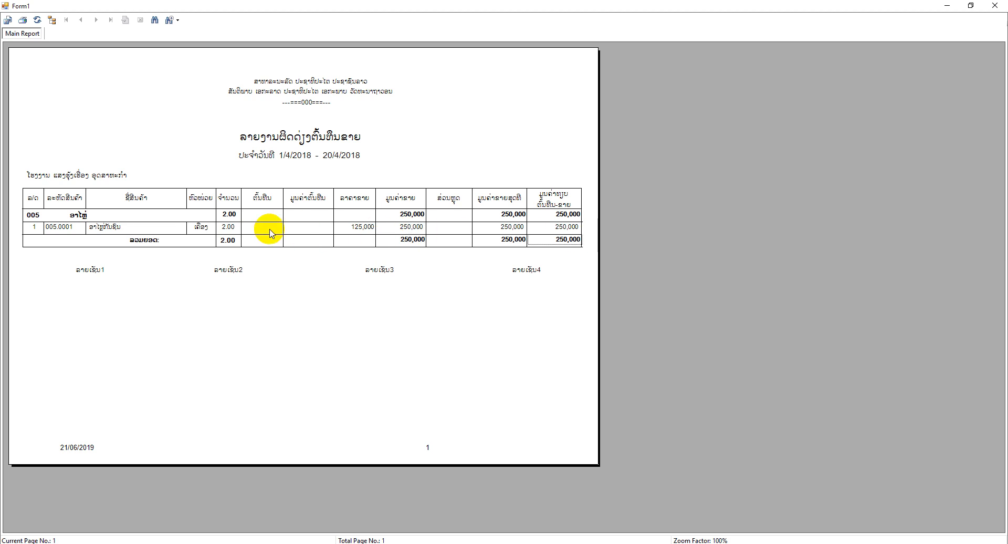
pyautogui.click(423, 229)
pyautogui.click(515, 227)
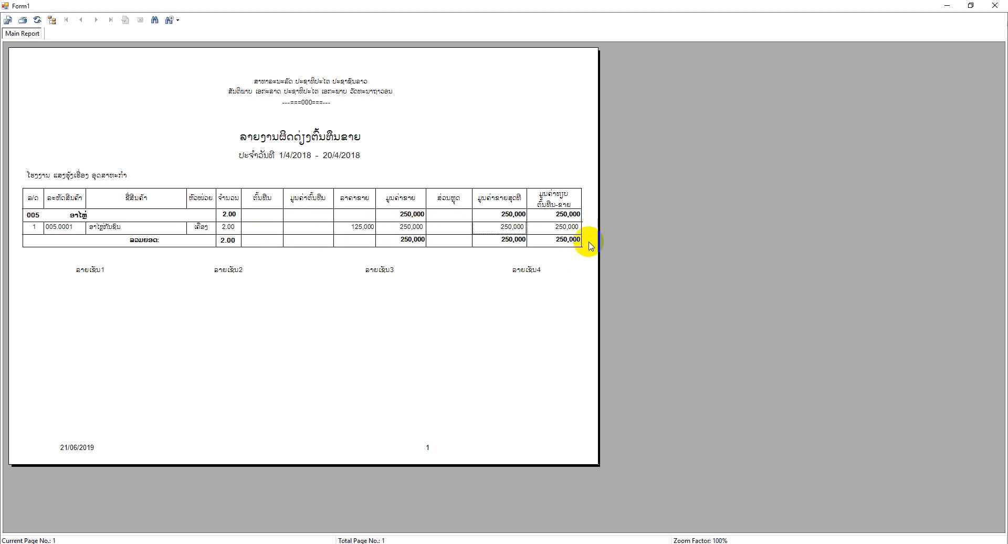
pyautogui.click(572, 228)
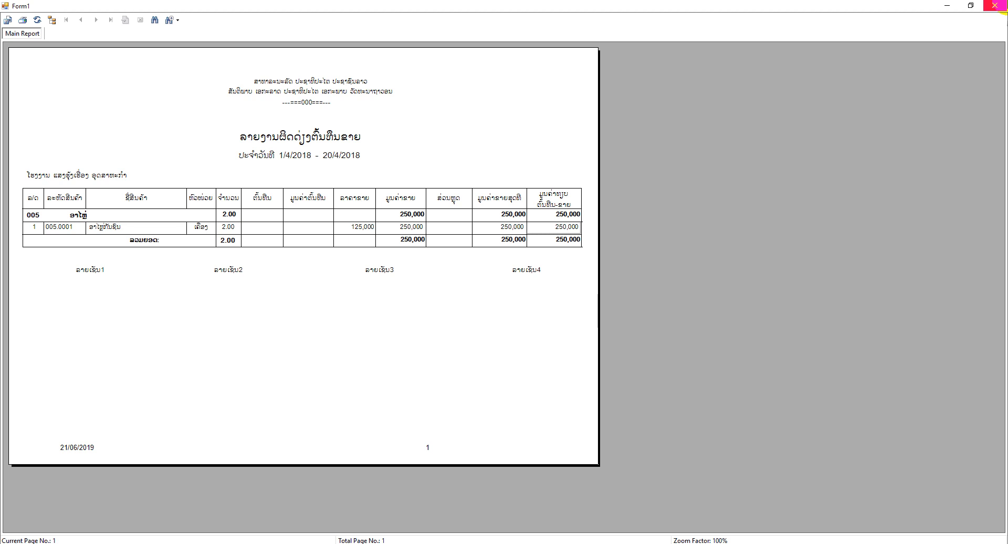
pyautogui.click(995, 5)
pyautogui.click(38, 44)
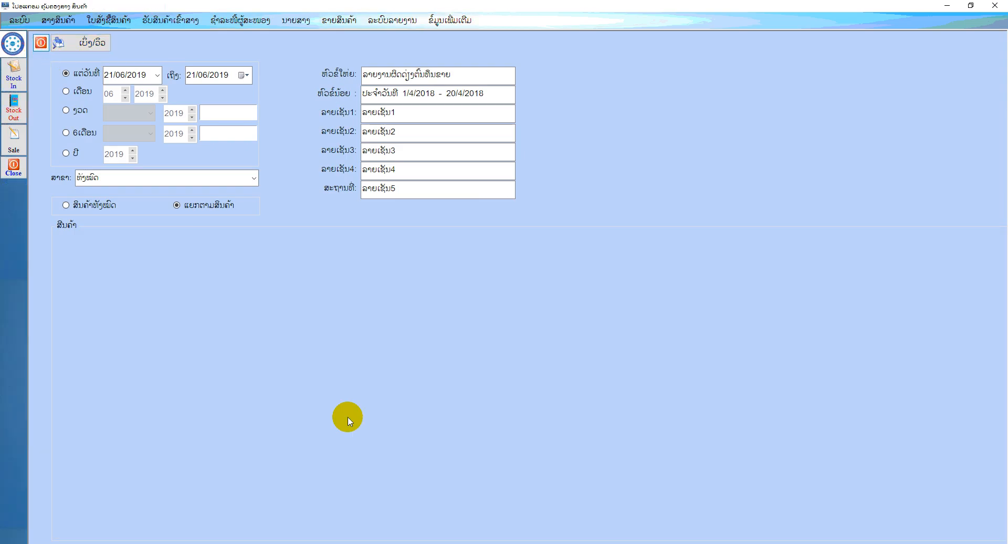